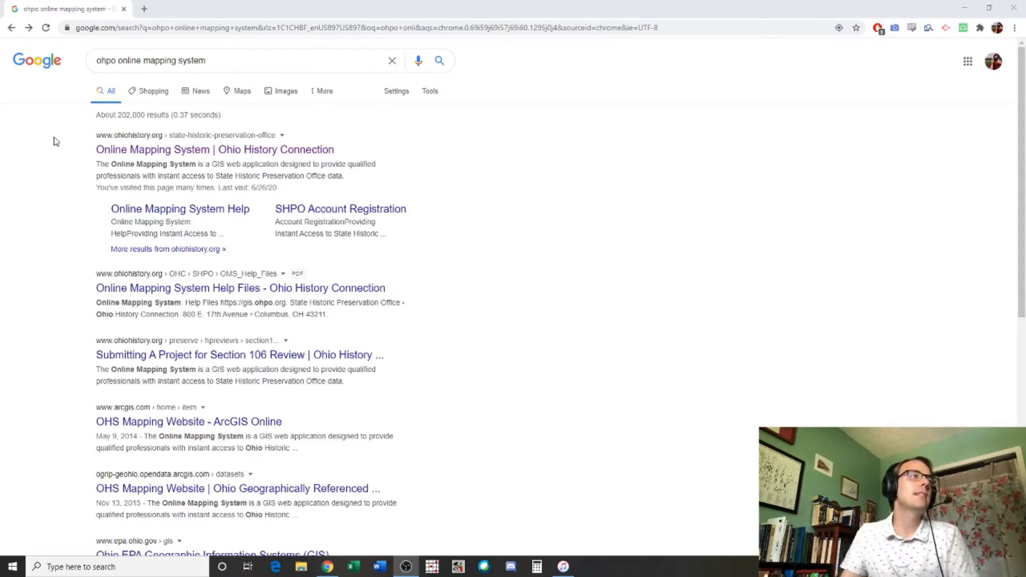
drag(118, 63, 98, 67)
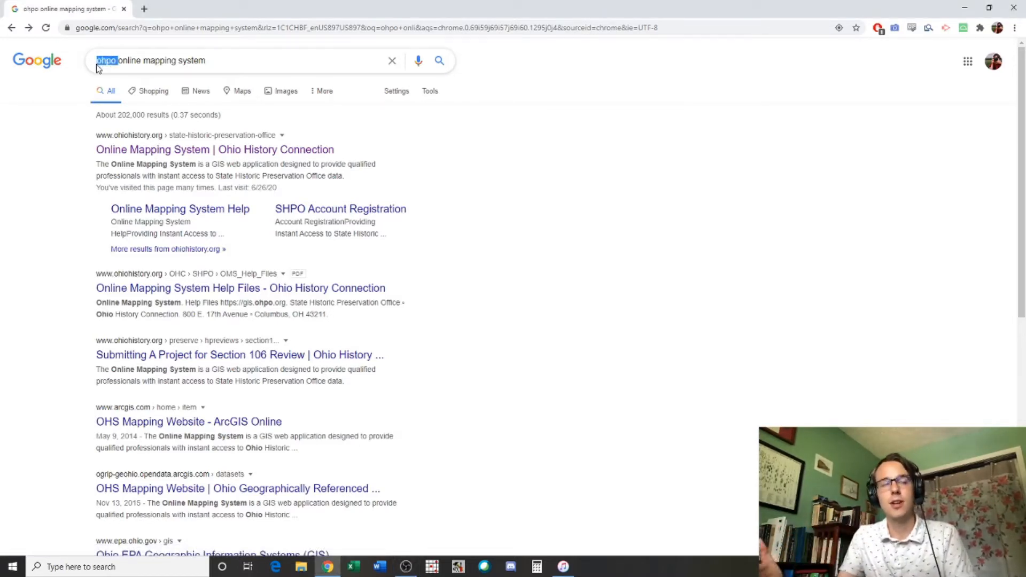
click(252, 58)
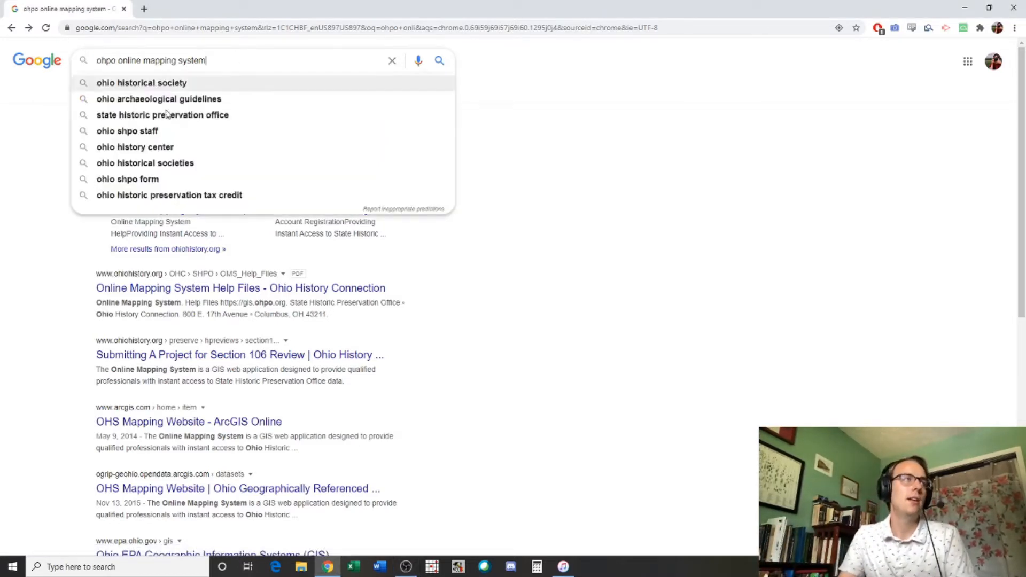
click(32, 172)
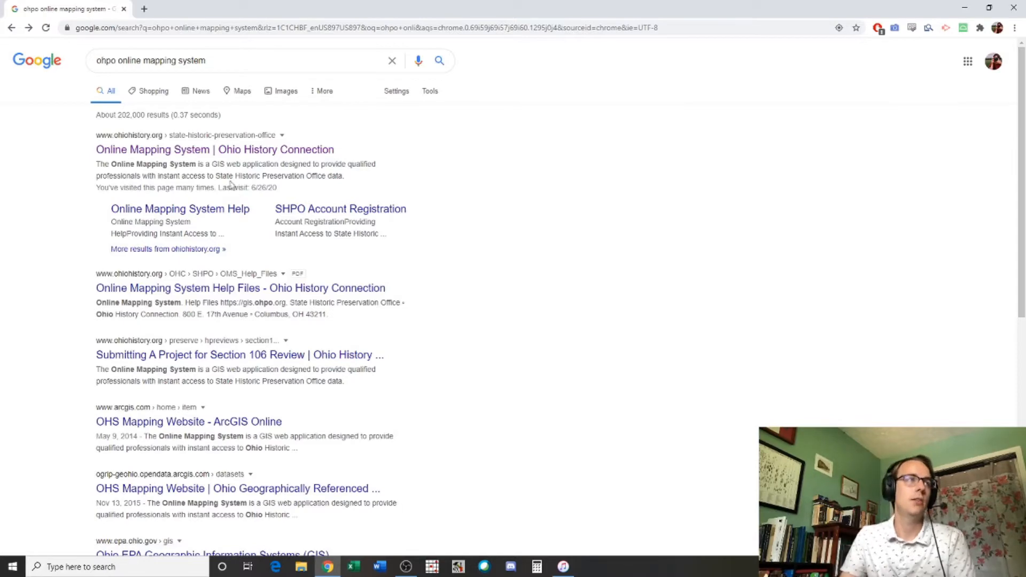
Step: Open the Ohio History Connection Online Mapping System page from the search results and go to its login for existing accounts
click(220, 153)
scroll(486, 243, down, 5)
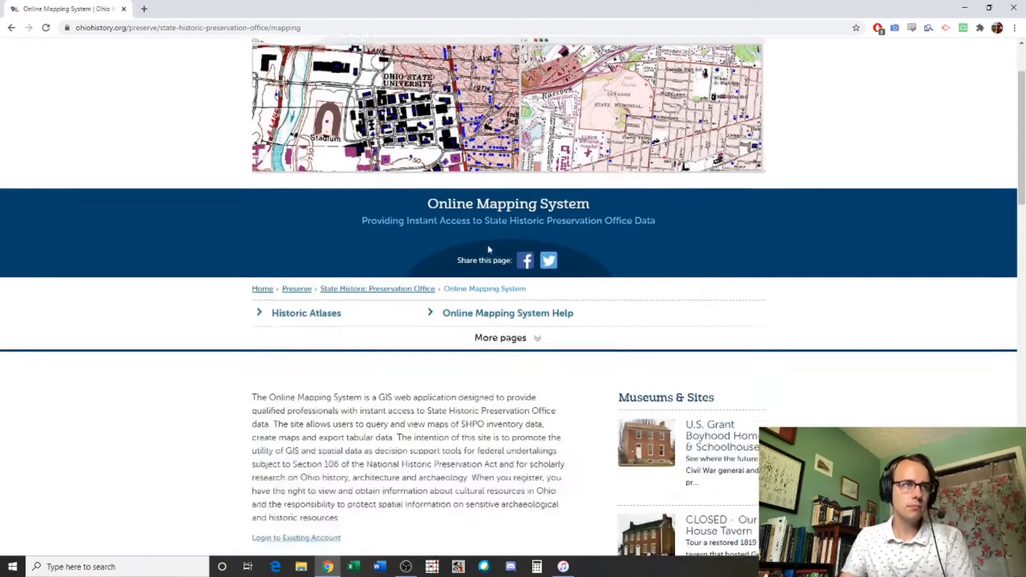
scroll(485, 252, up, 5)
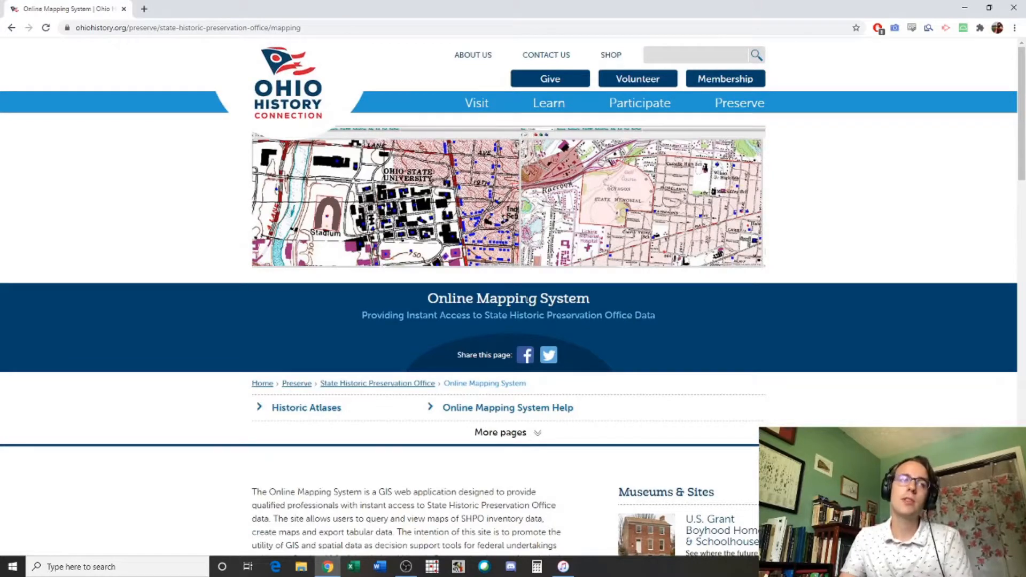
scroll(572, 304, down, 5)
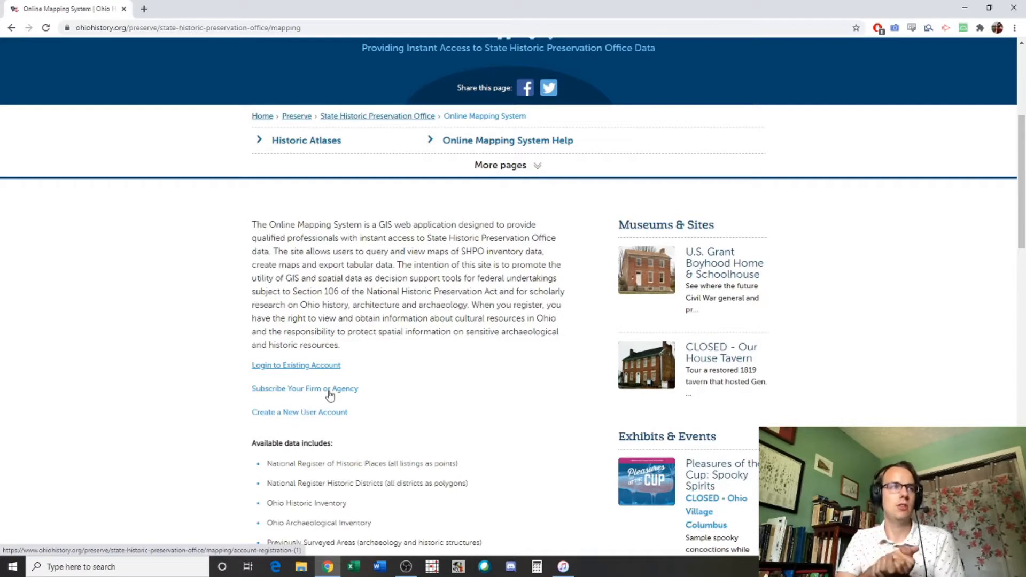
click(320, 368)
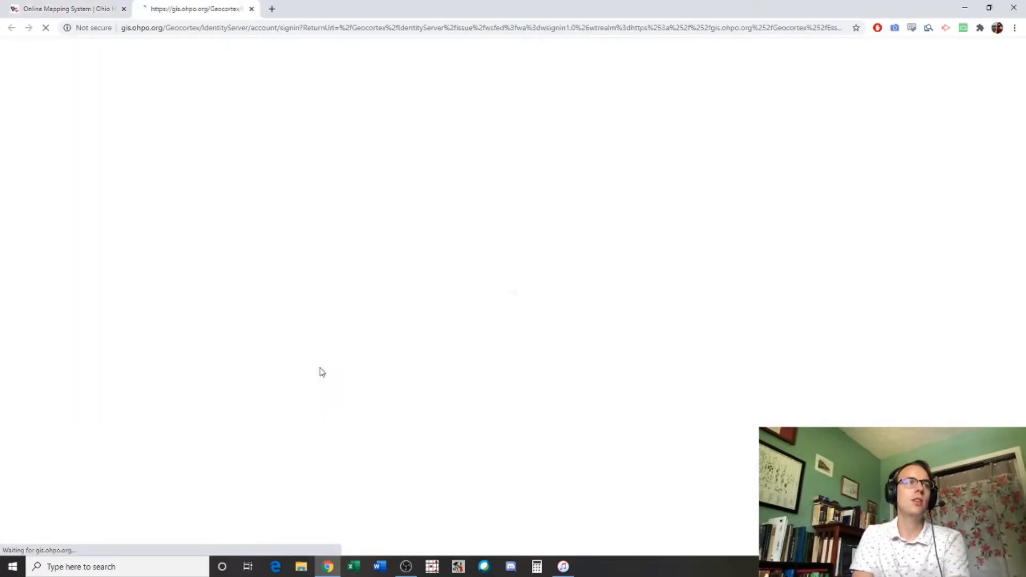
Step: Sign in to the mapping system with the user name "public" and the account password
click(503, 285)
text(public)
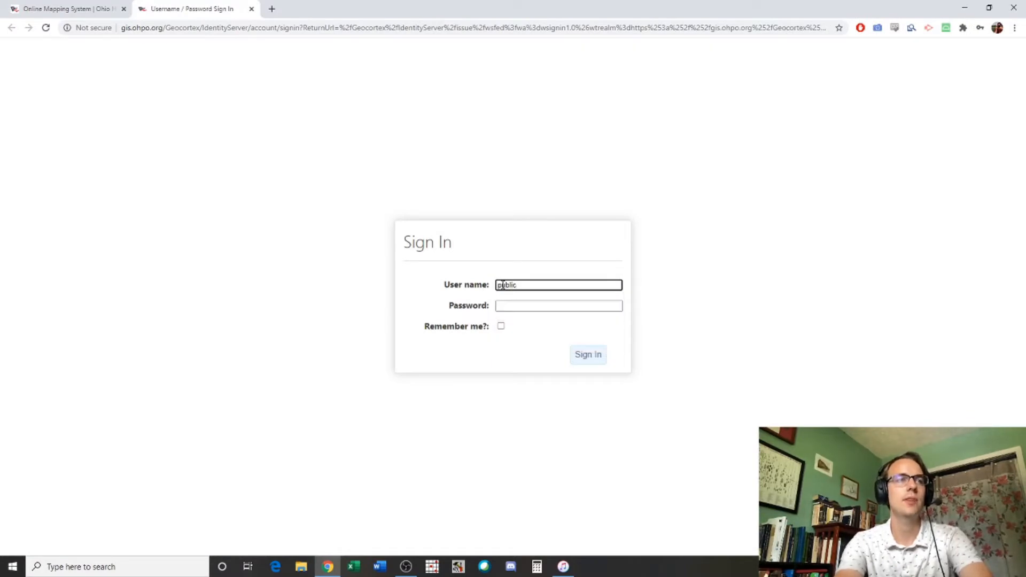
key(Tab)
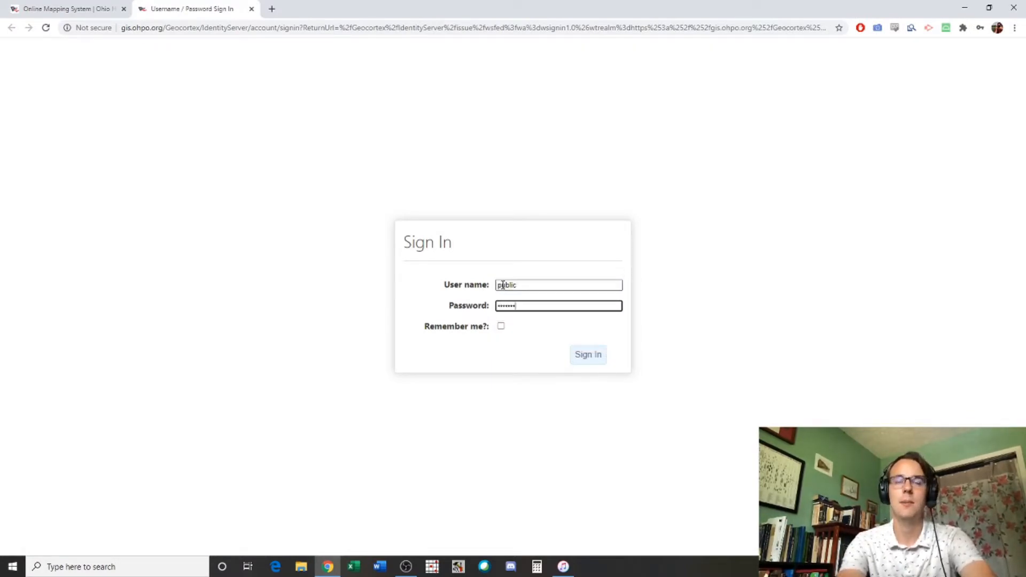
text(•)
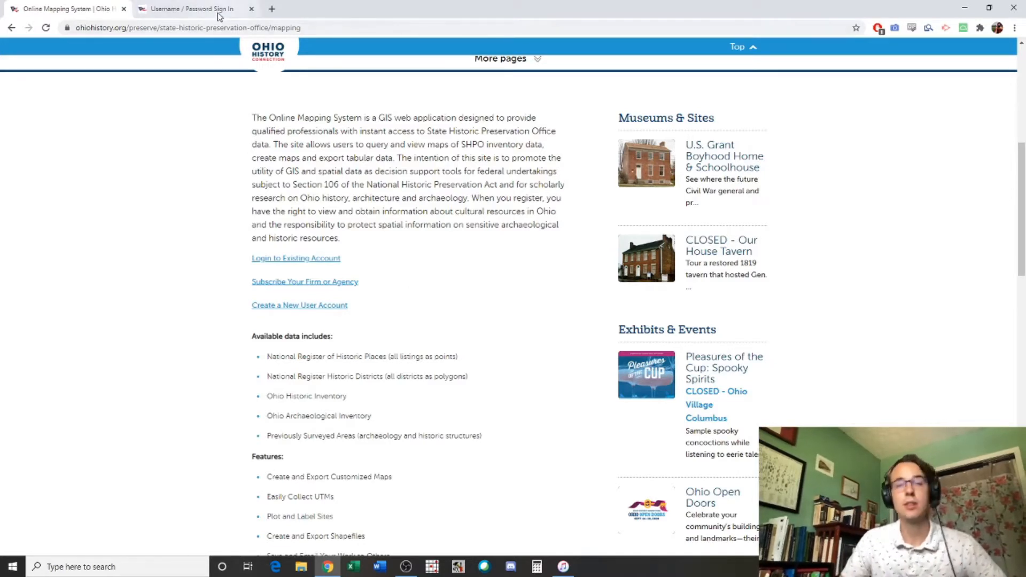
click(218, 9)
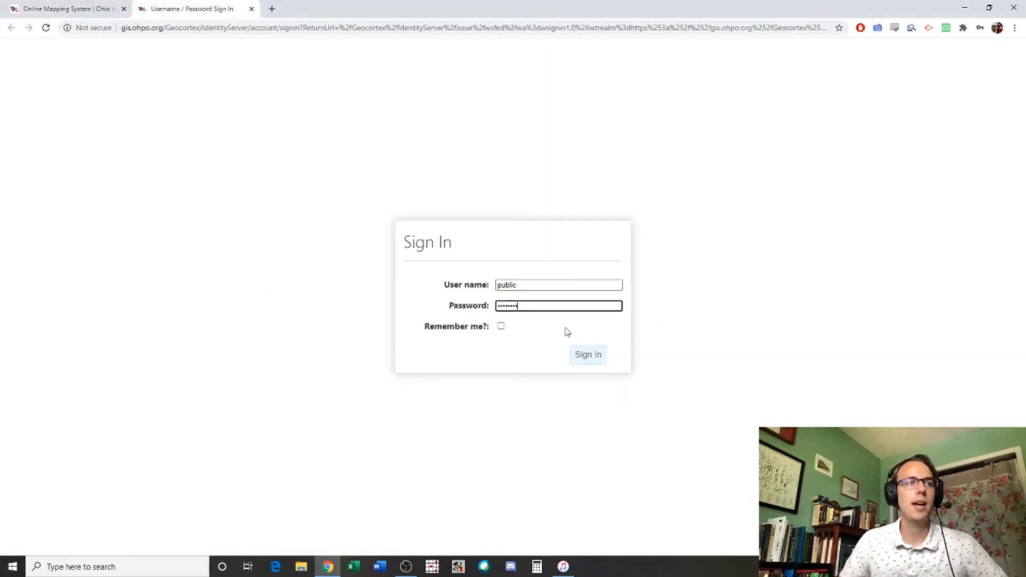
click(591, 356)
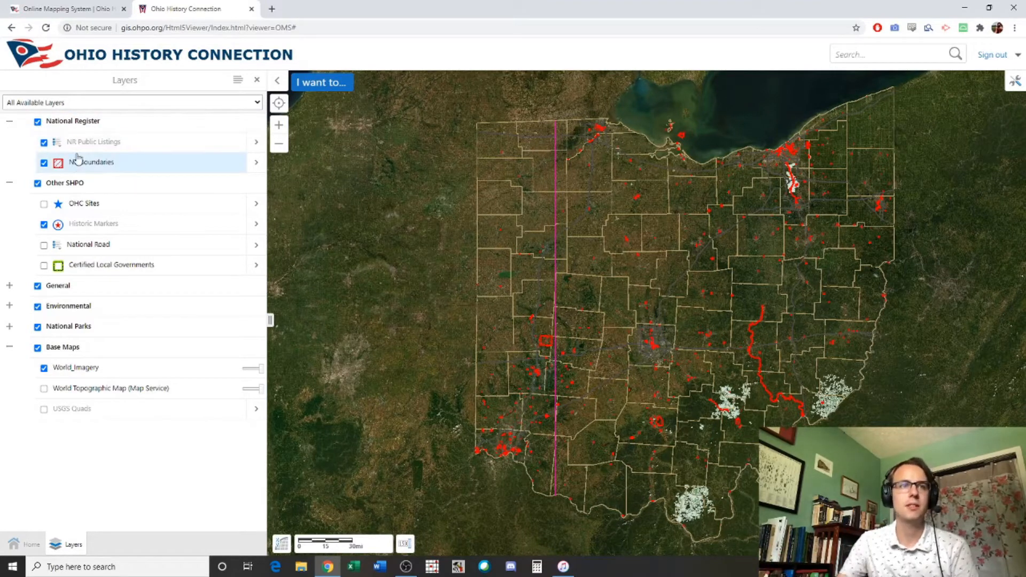
Step: Hide the National Register, Other SHPO and National Parks layer groups, also switching off the NPS Parks and Wayne National Forest layers
click(38, 122)
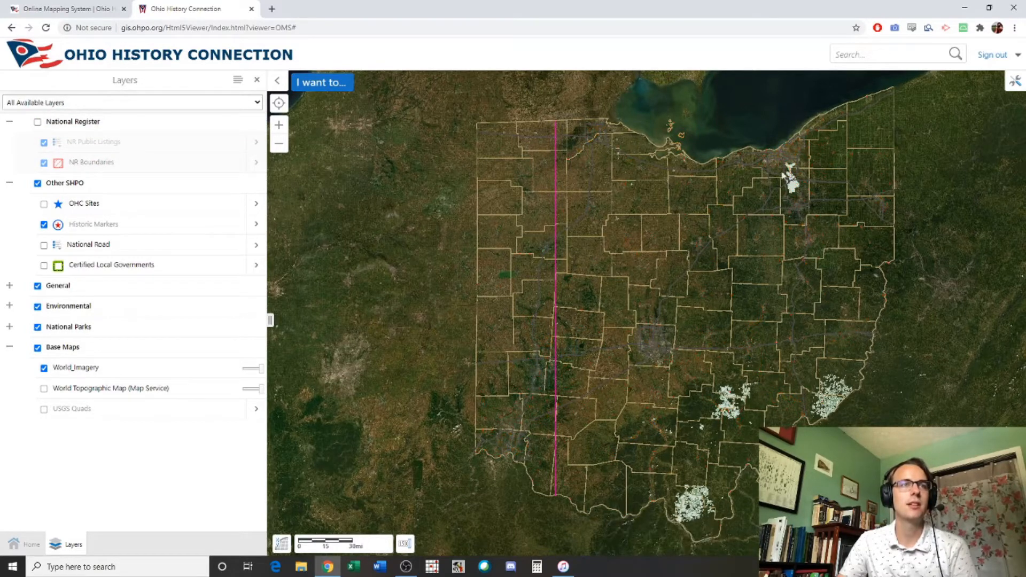
click(37, 183)
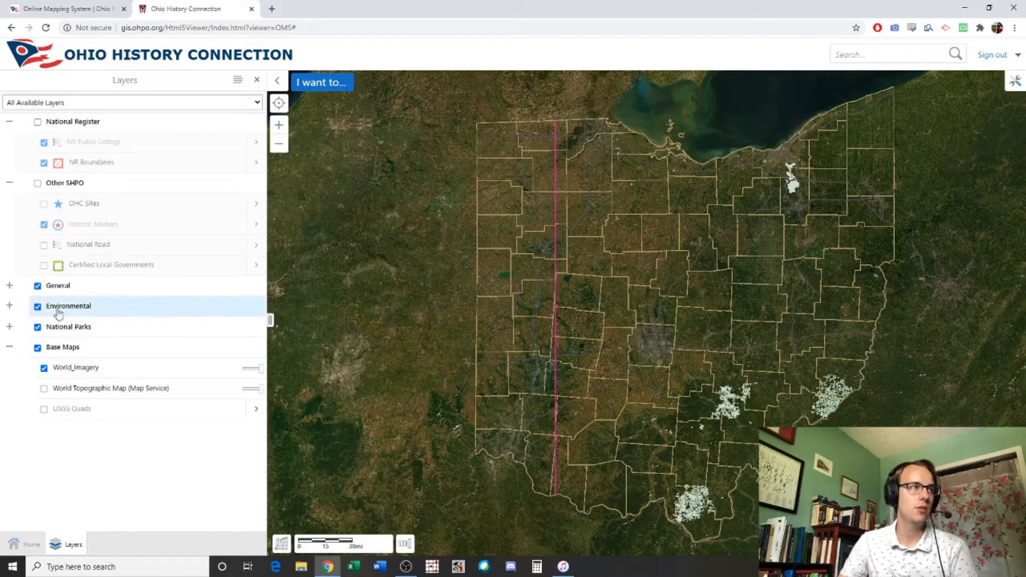
click(9, 327)
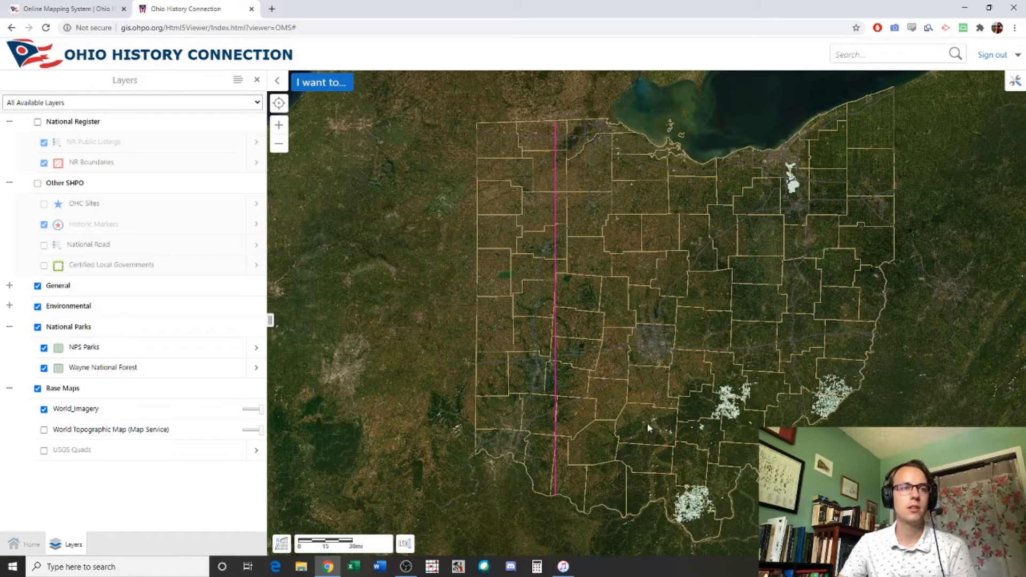
click(44, 348)
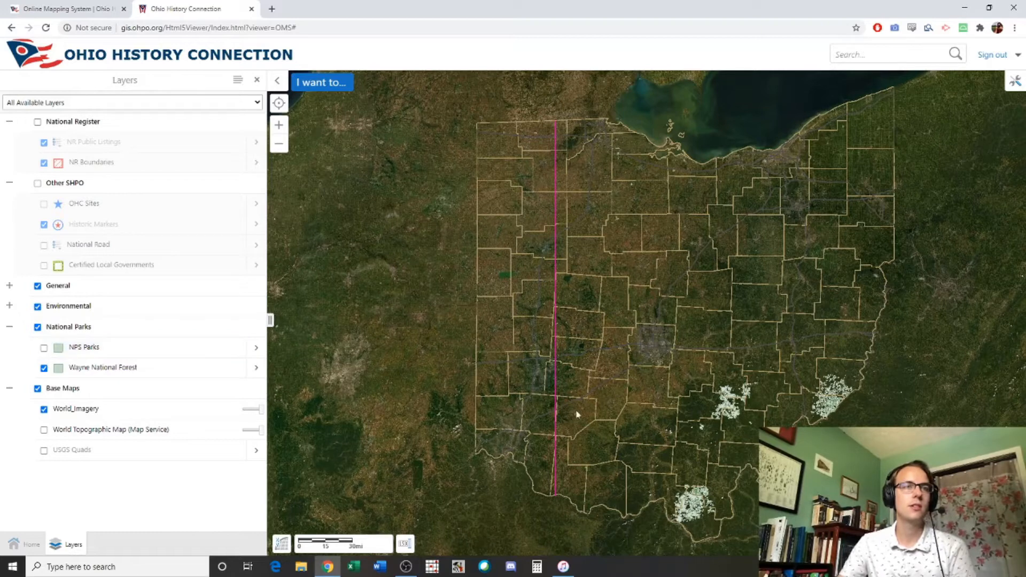
click(44, 369)
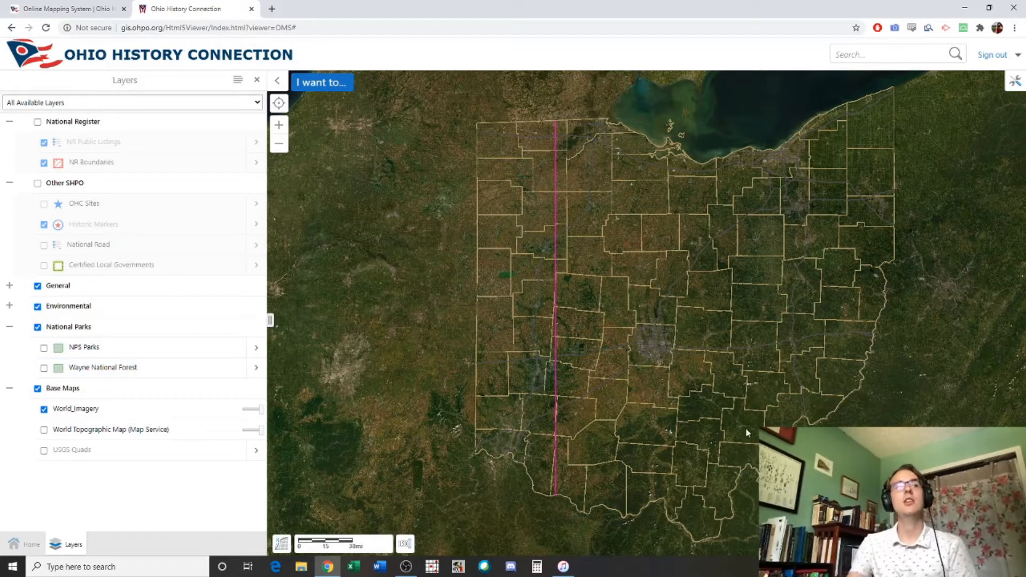
click(38, 328)
click(9, 326)
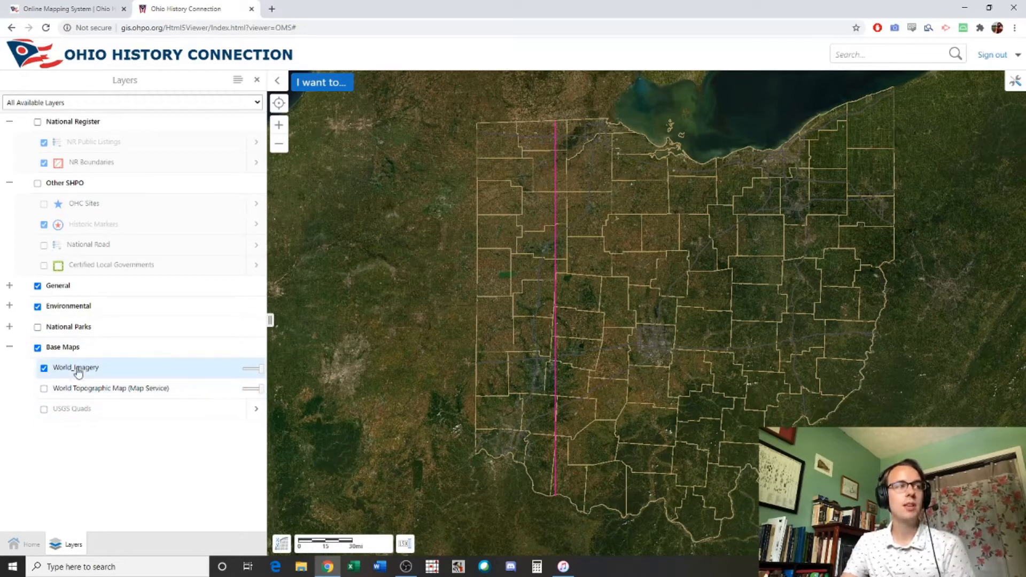
Step: Toggle the World_Imagery base map off and back on, and hide the Highways layer in the General group
click(44, 368)
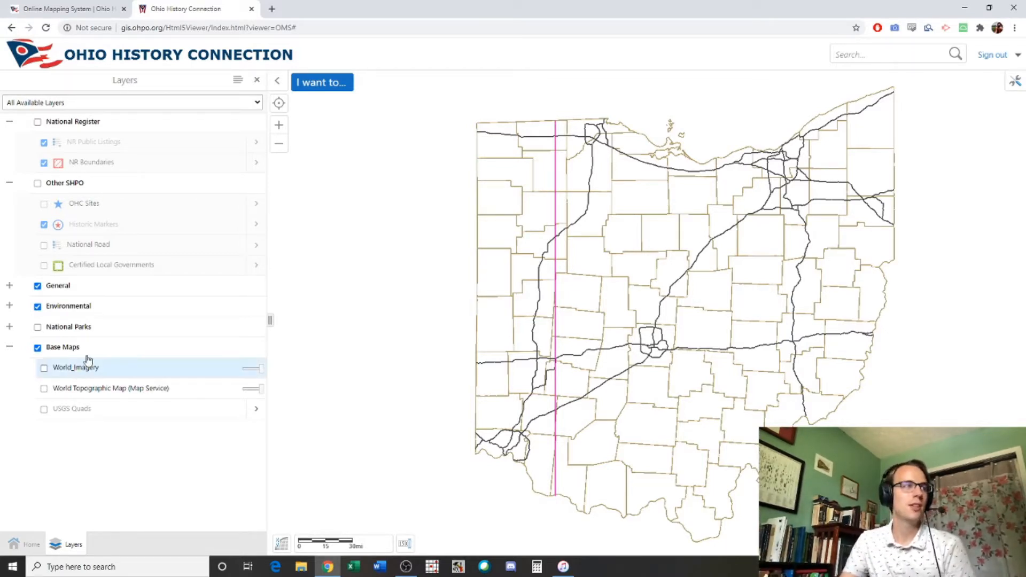
click(9, 286)
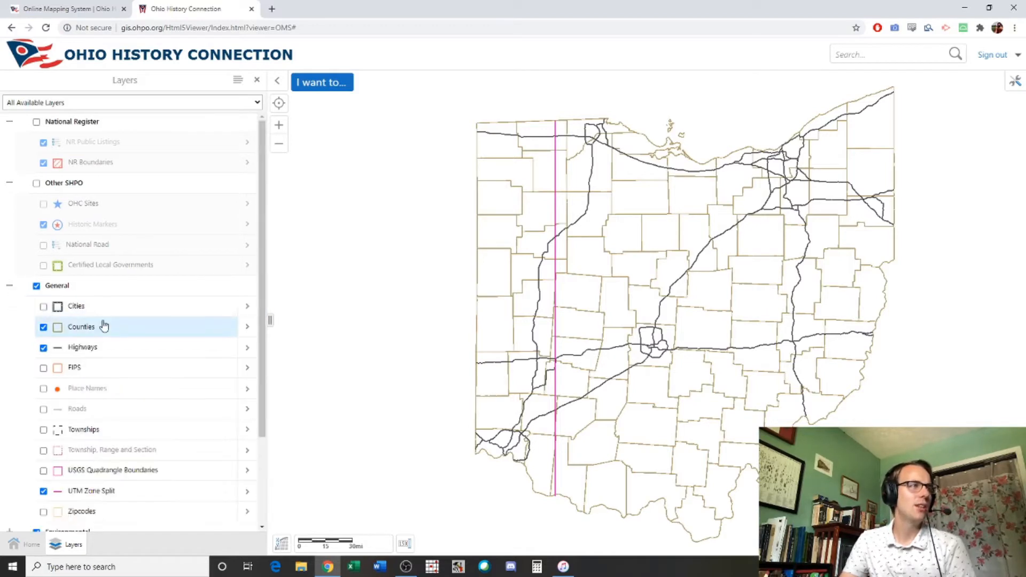
click(44, 349)
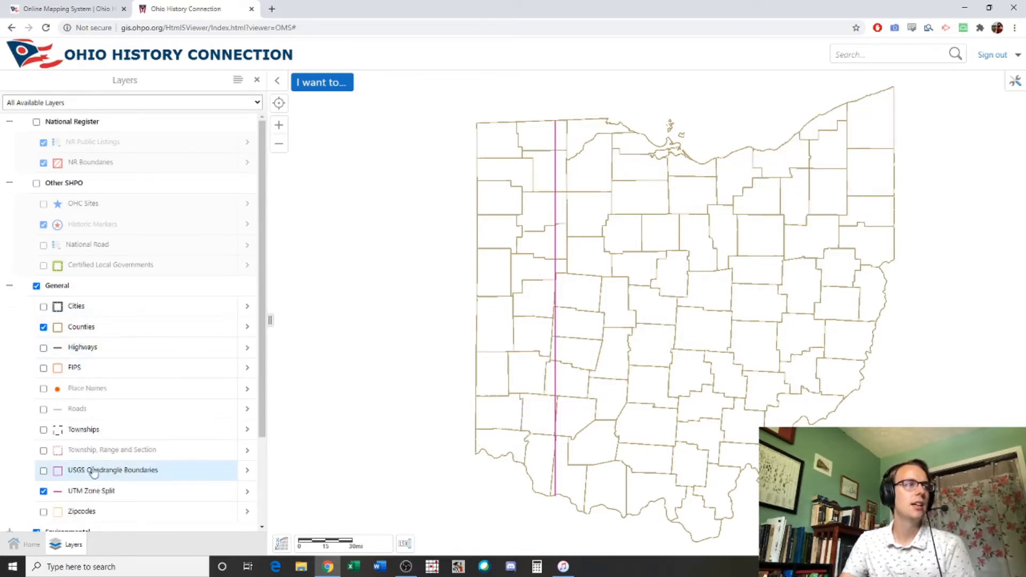
scroll(127, 477, down, 2)
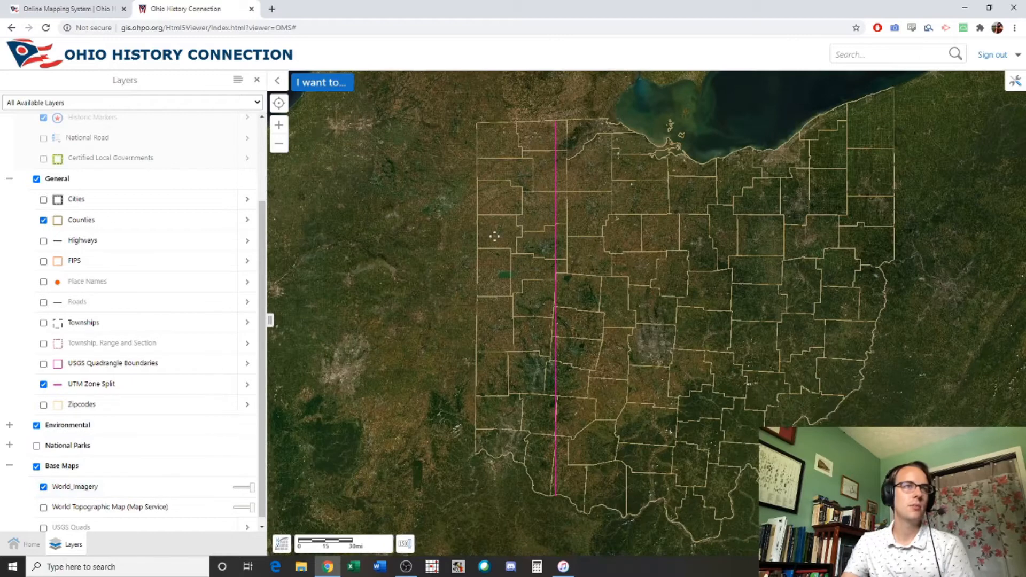
drag(495, 236, 576, 258)
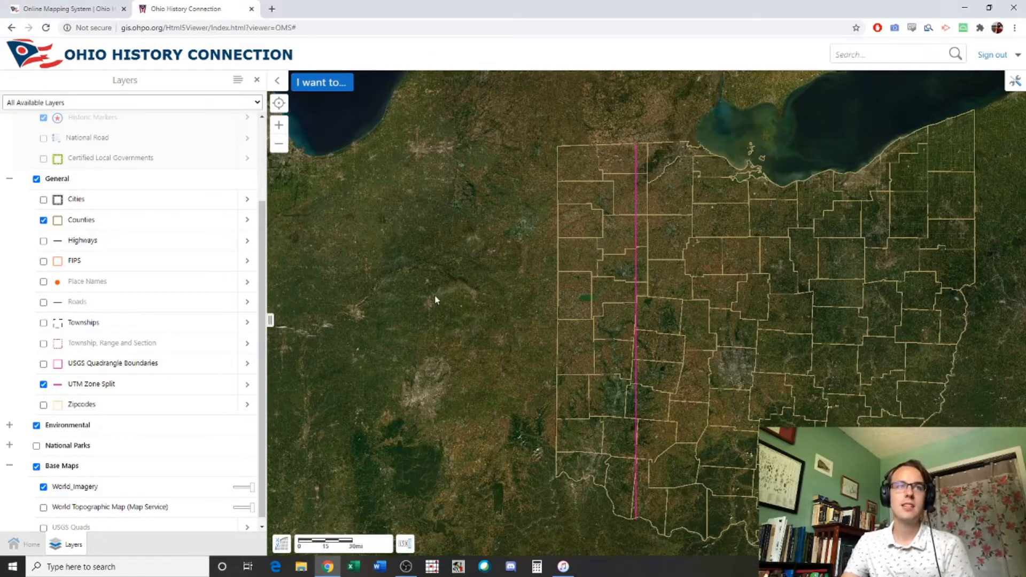
drag(436, 300, 646, 299)
drag(959, 199, 822, 192)
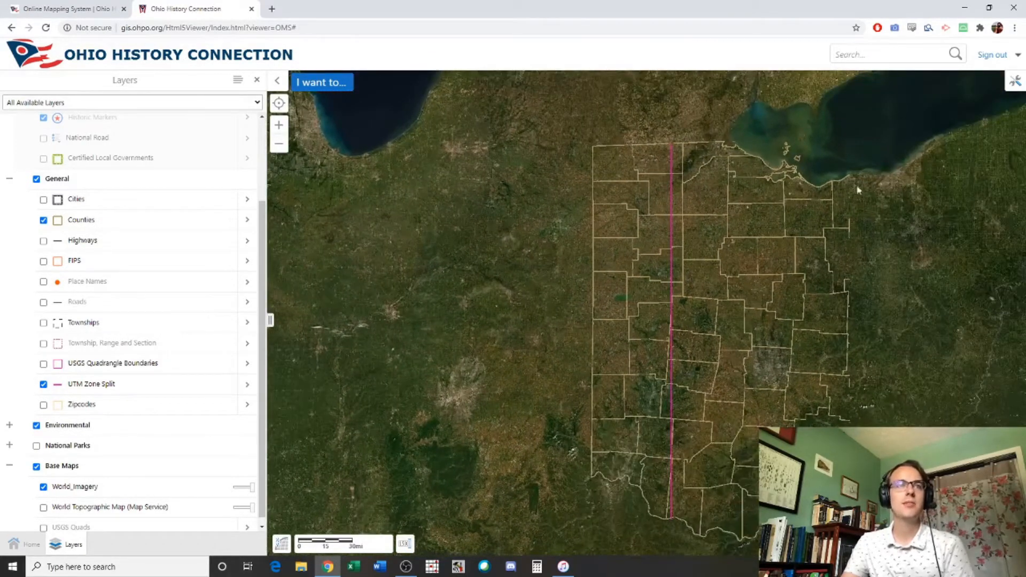
drag(318, 229, 561, 218)
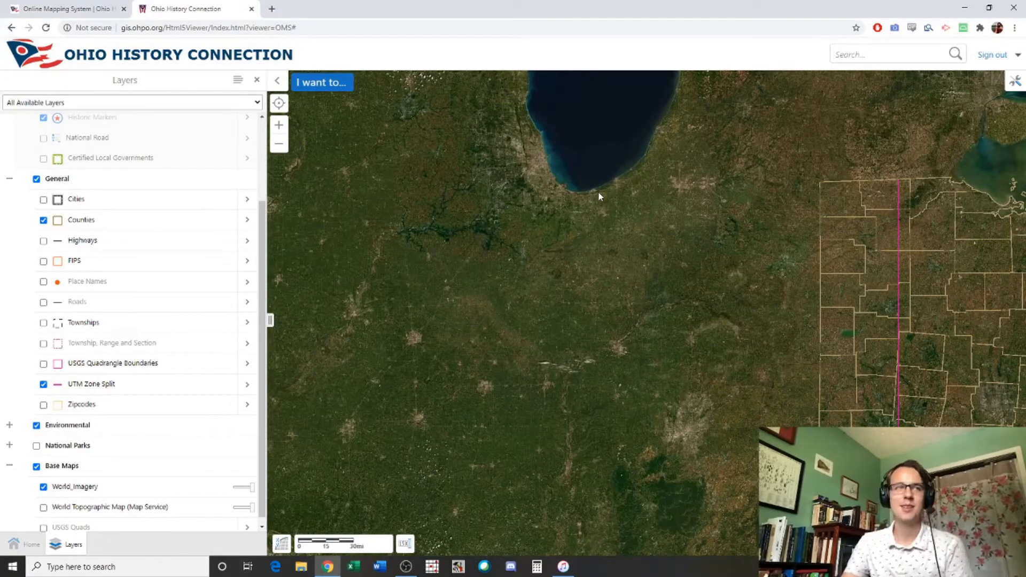
drag(770, 222, 660, 215)
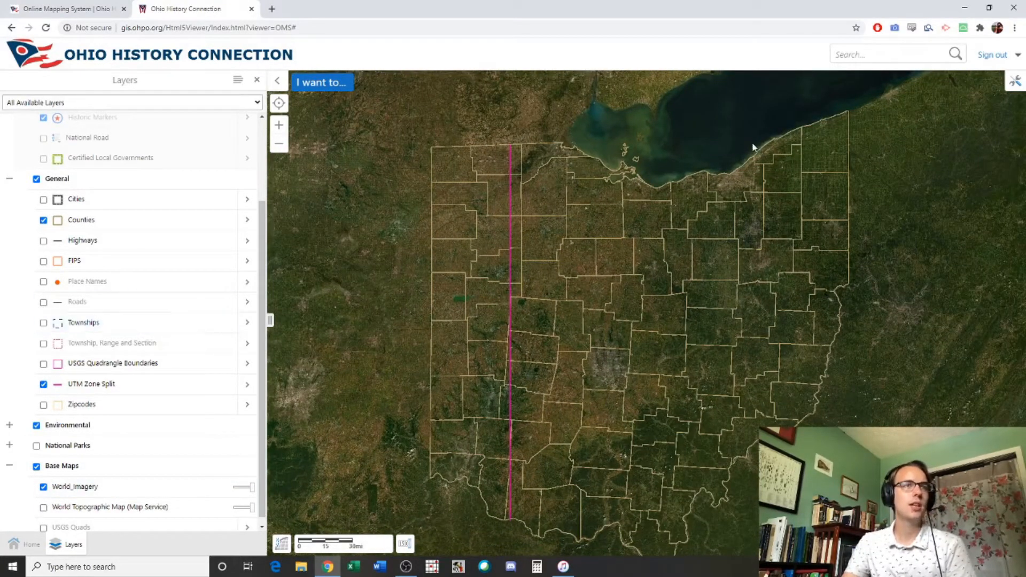
Step: Show the National Register layer group over a close view of the wooded river valley in northeast Ohio
scroll(744, 199, up, 3)
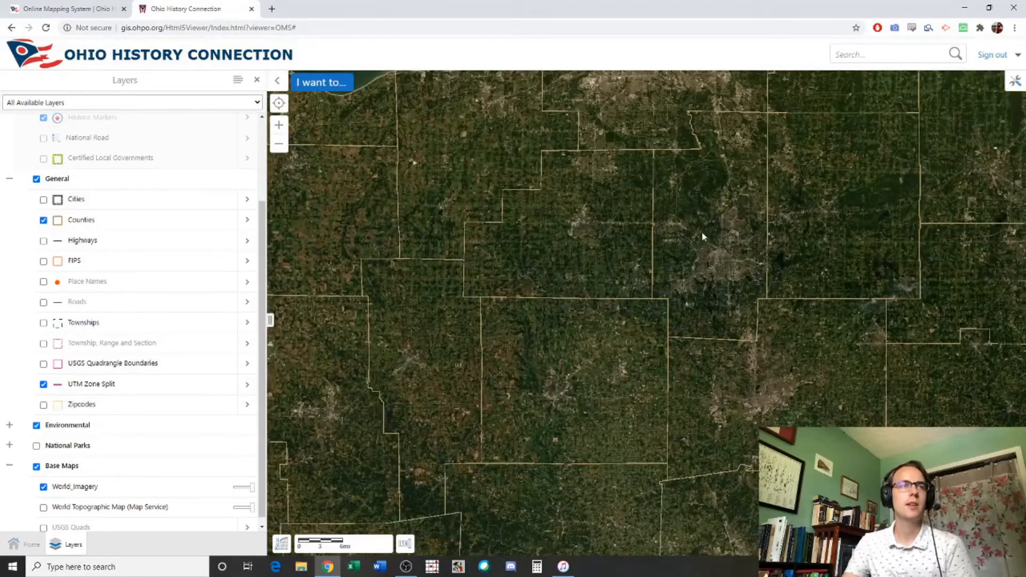
scroll(701, 232, up, 2)
scroll(729, 251, up, 3)
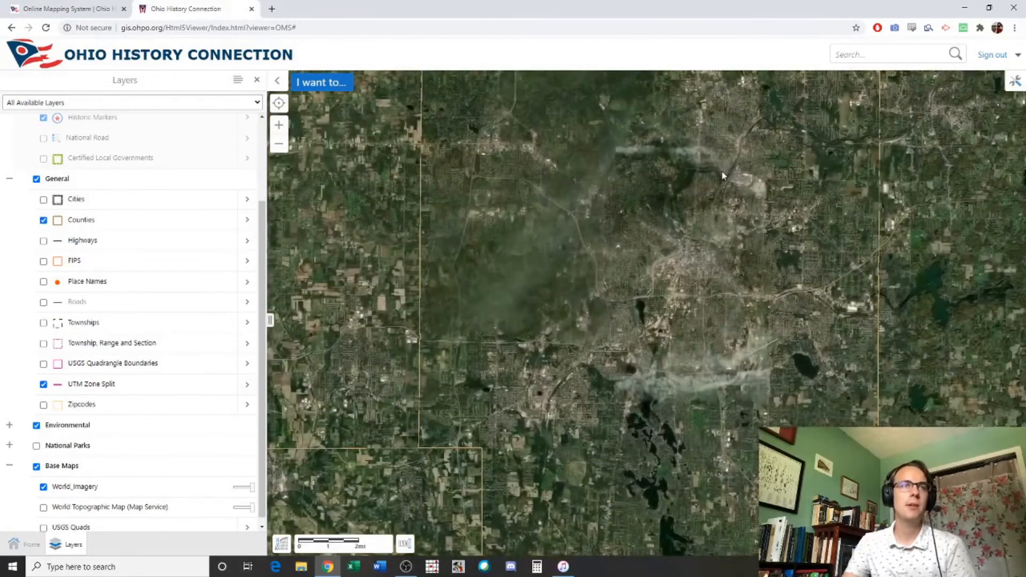
scroll(713, 284, up, 3)
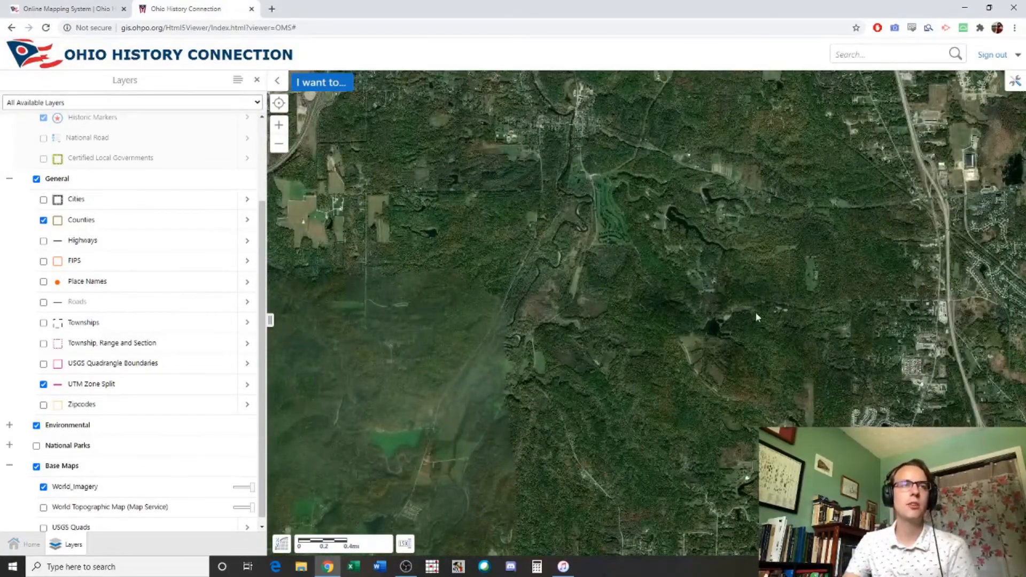
drag(720, 313, 626, 310)
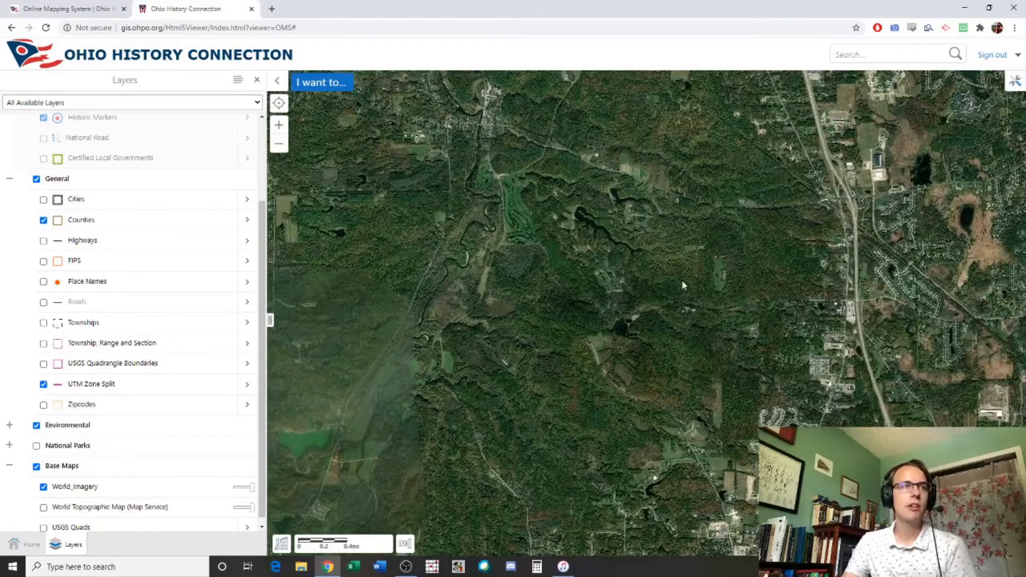
scroll(682, 284, up, 1)
scroll(177, 270, up, 2)
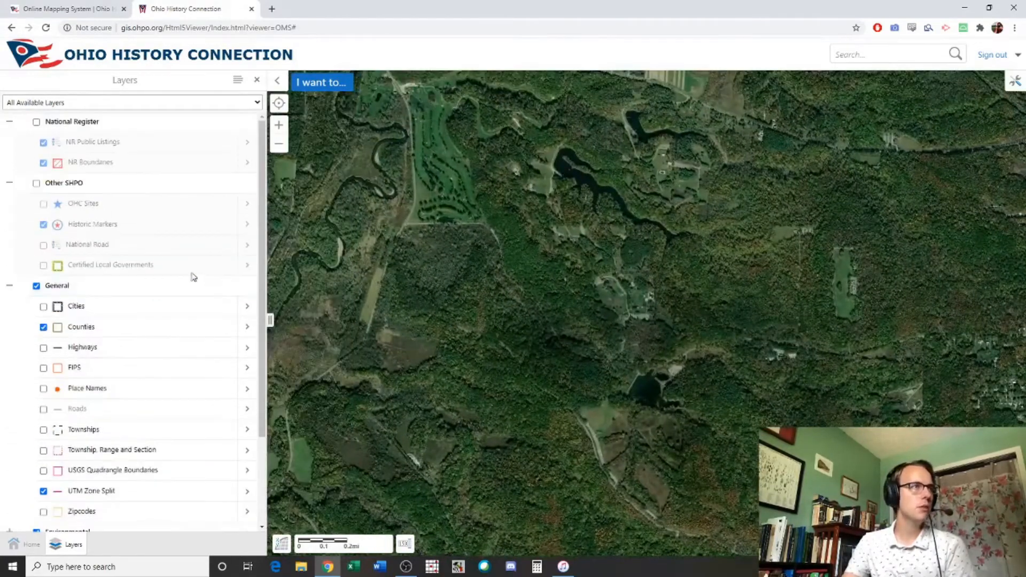
click(36, 121)
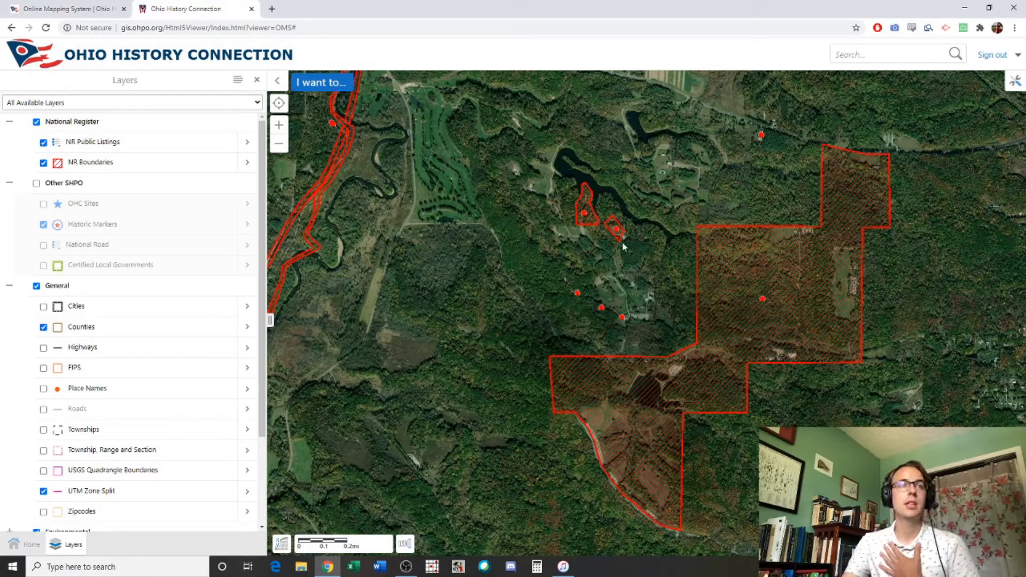
Step: Identify the map features inside the large hatched National Register boundary, zooming to Kendall Virginia State Park Historic District and Summit county
click(320, 86)
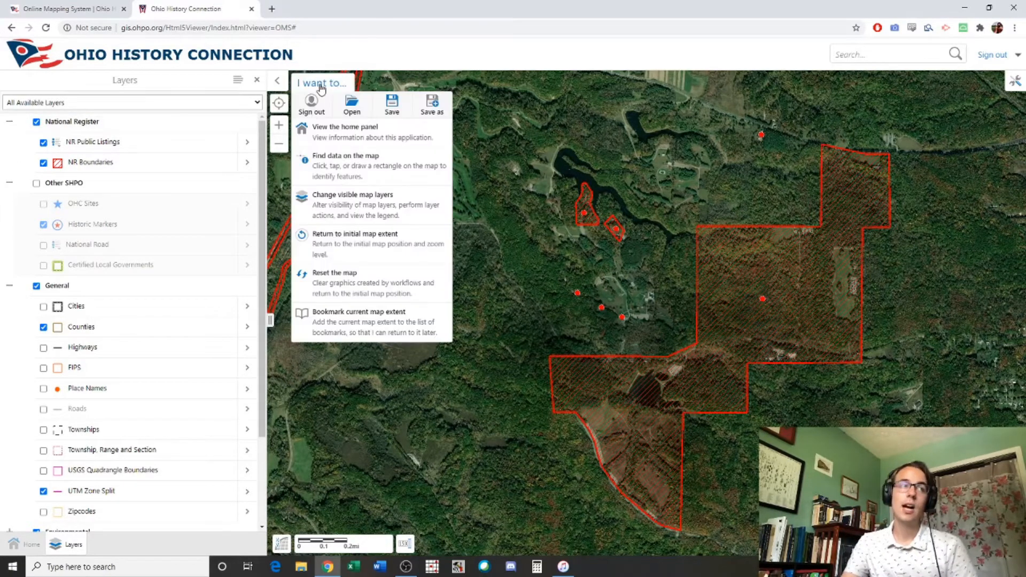
click(344, 176)
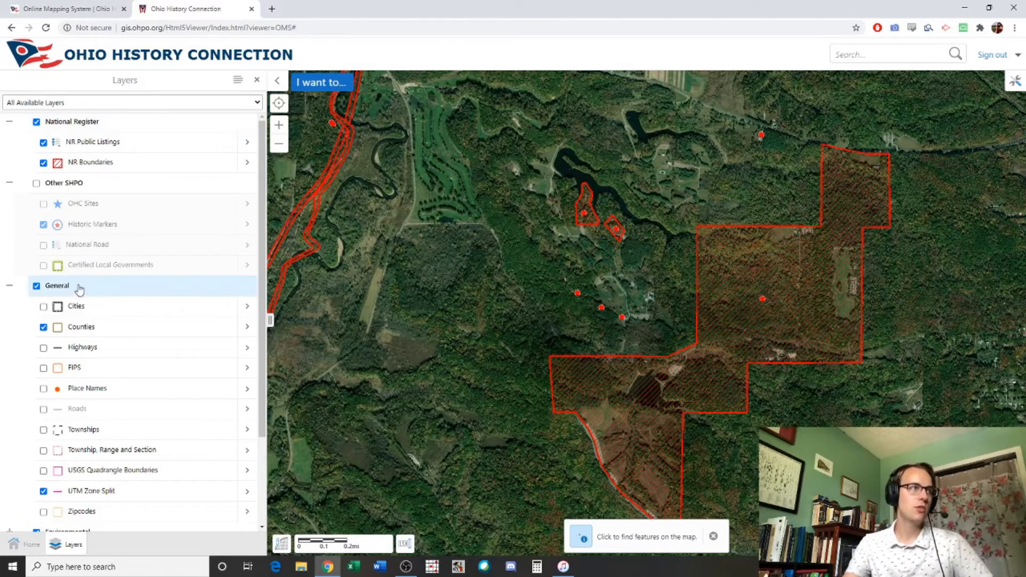
scroll(91, 422, down, 2)
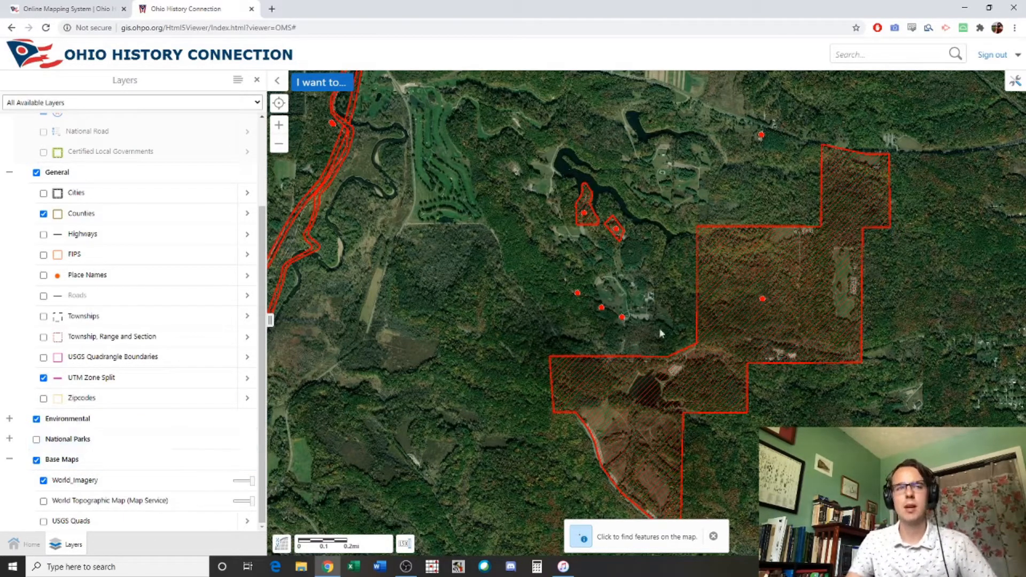
click(741, 305)
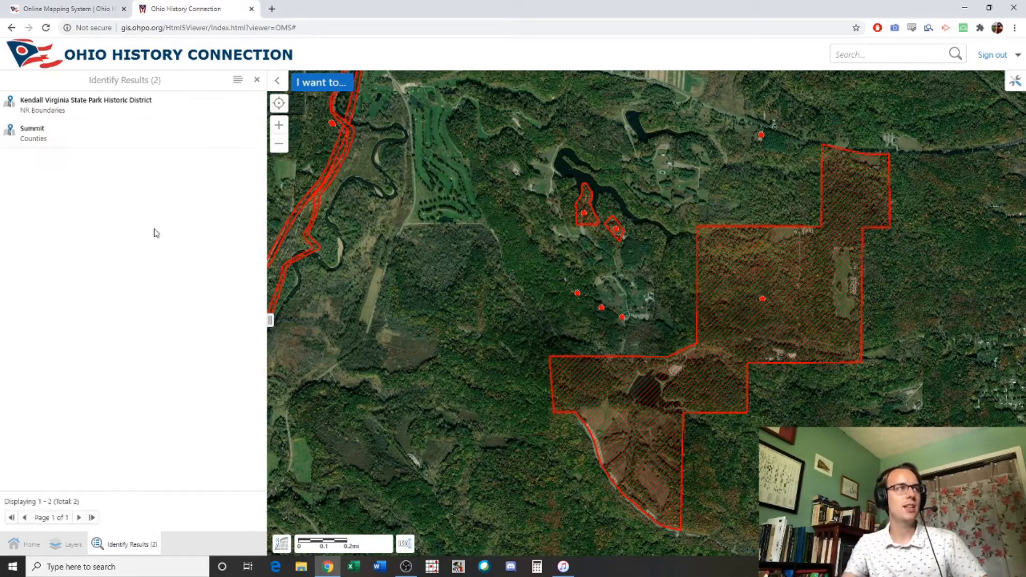
click(117, 111)
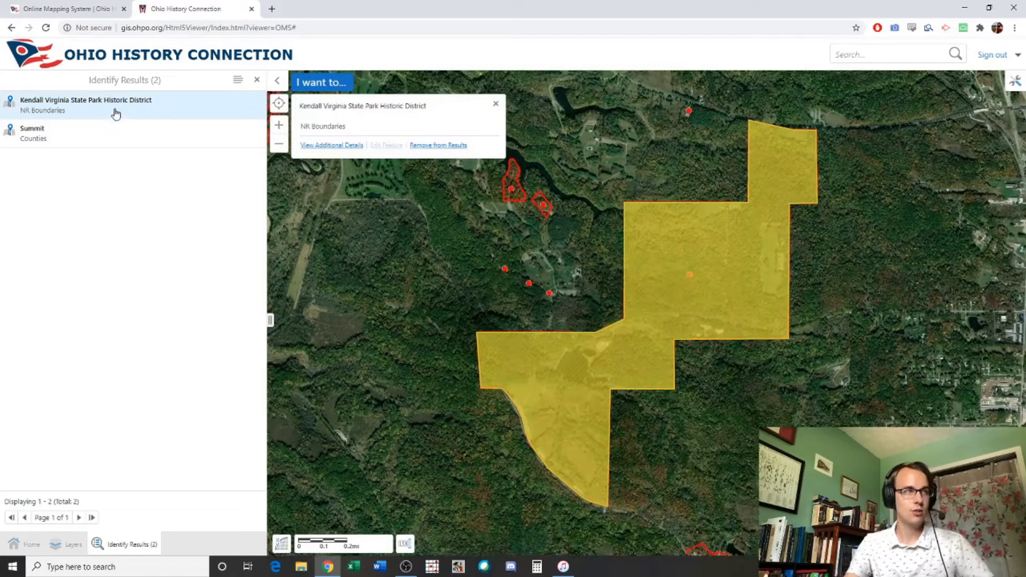
click(103, 130)
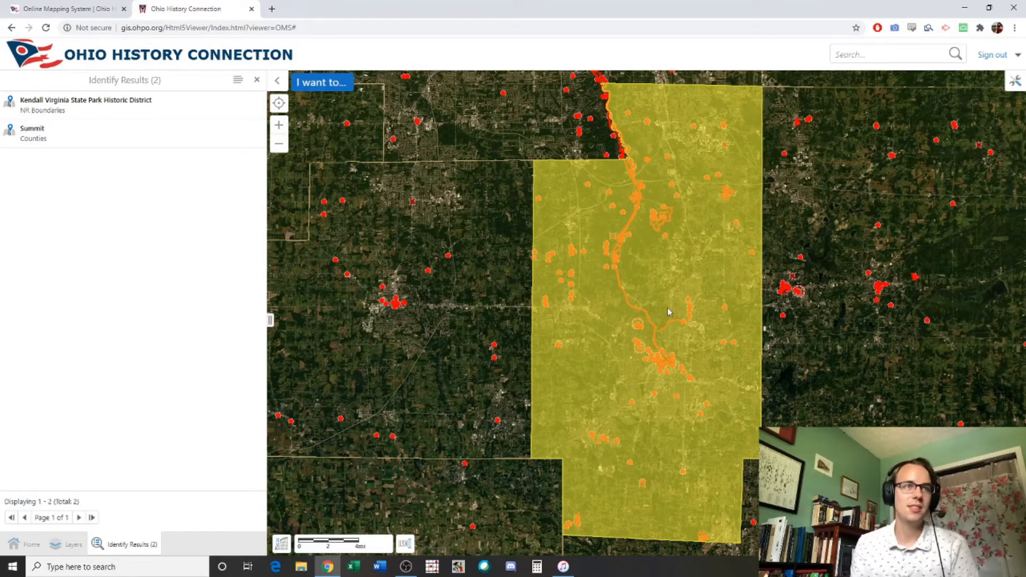
Step: Return to a close view of the three National Register points west of the historic district and dismiss the feature results popup
click(674, 256)
scroll(663, 225, up, 4)
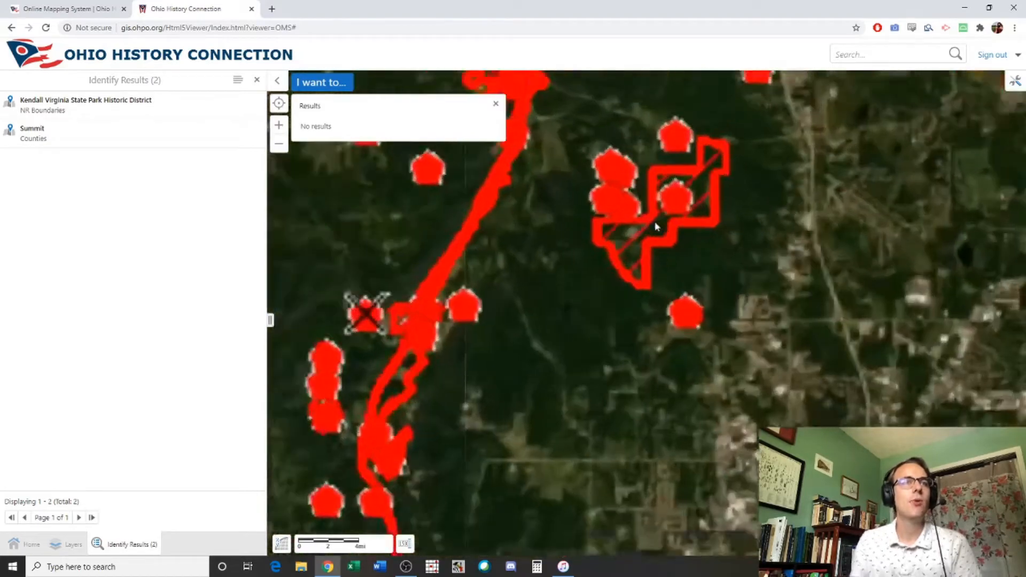
scroll(674, 198, up, 1)
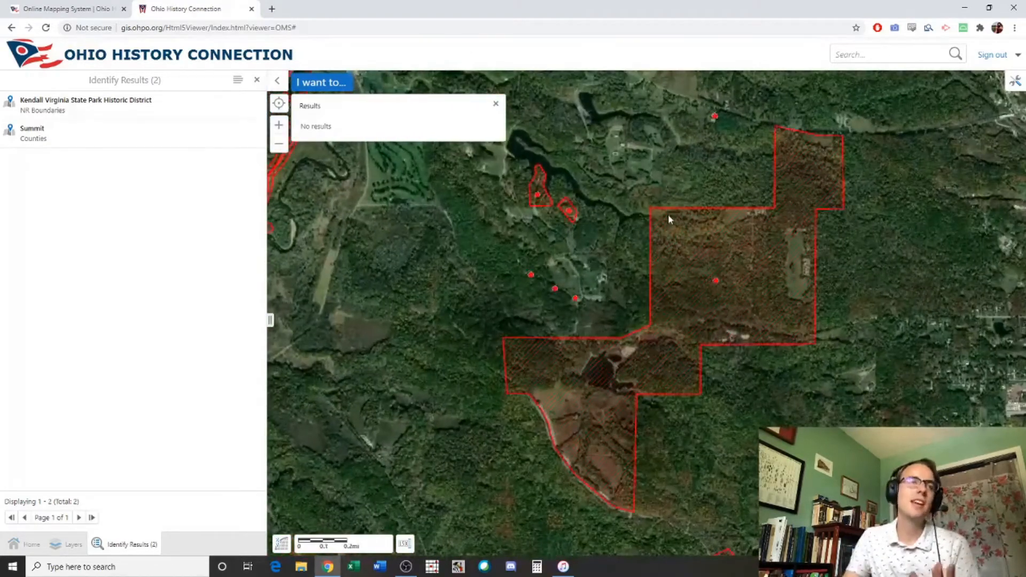
scroll(553, 292, up, 1)
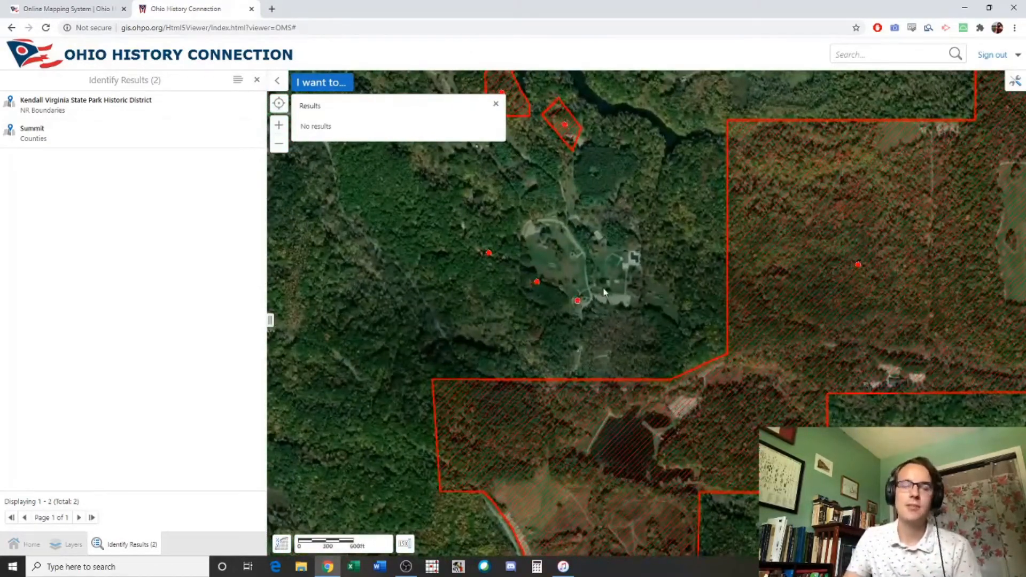
click(496, 105)
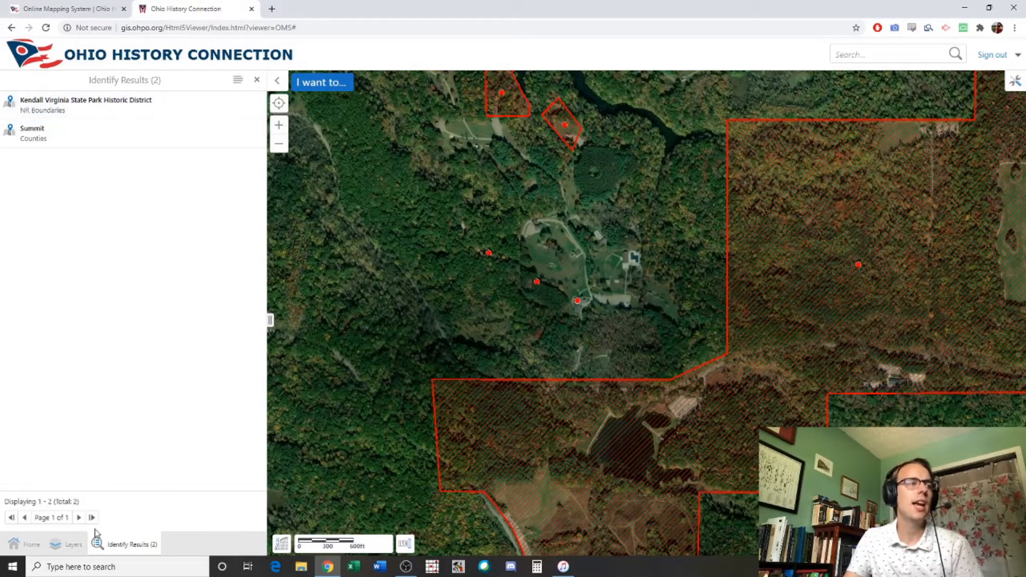
Step: Bring back the layer list and display the toolbar's data and coordinate tools above the map
click(66, 545)
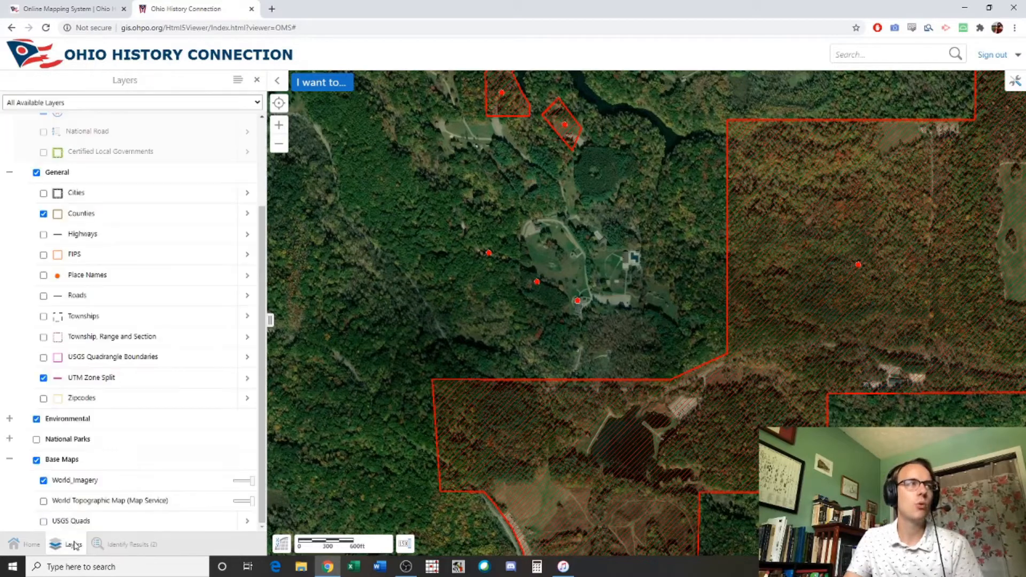
click(1013, 82)
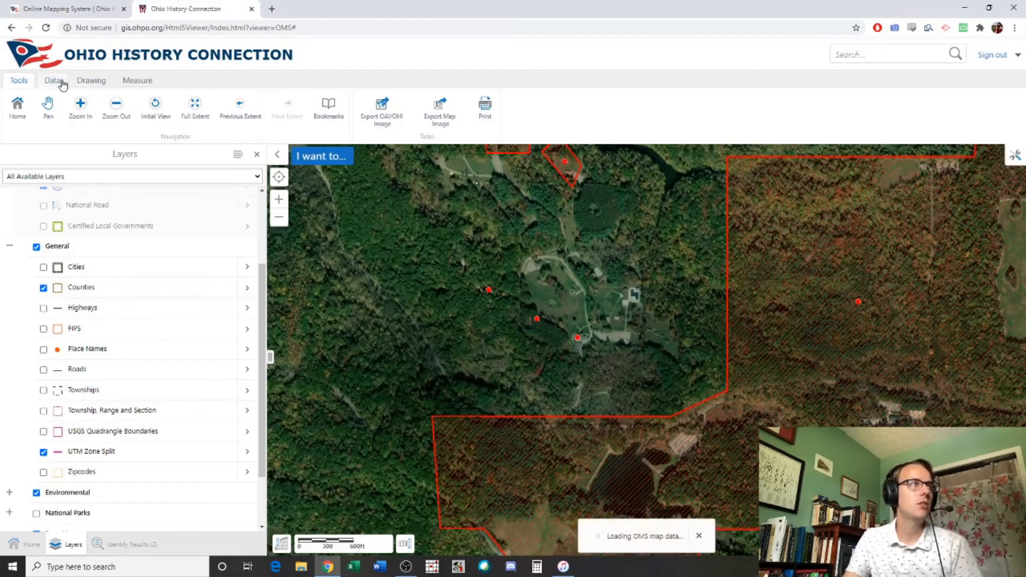
click(1016, 156)
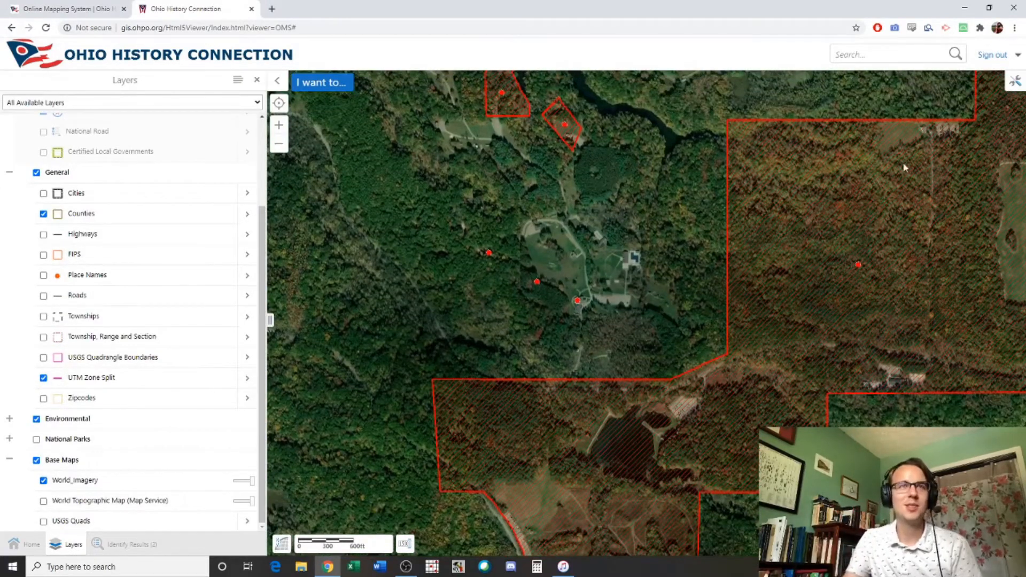
click(1016, 83)
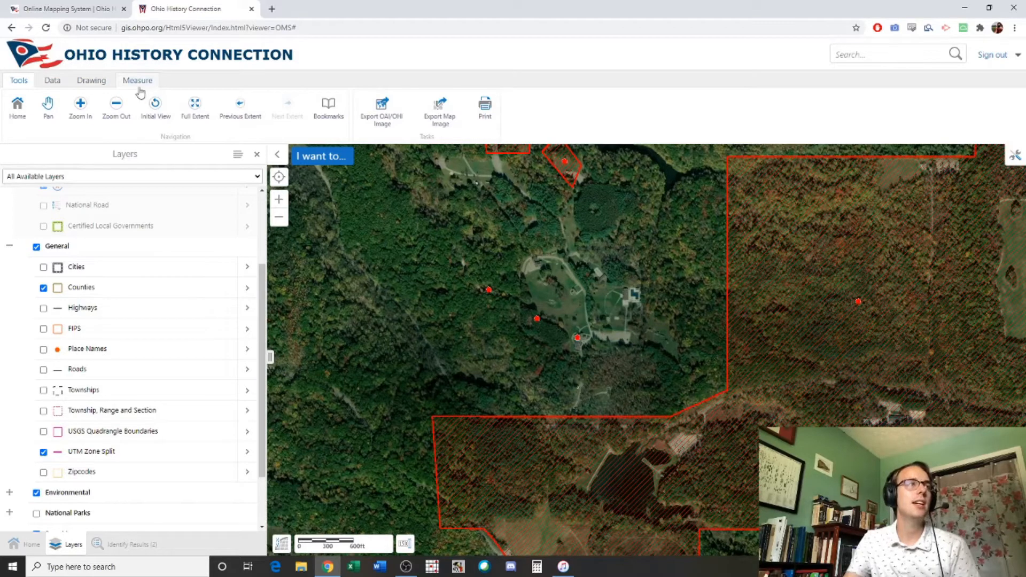
click(57, 86)
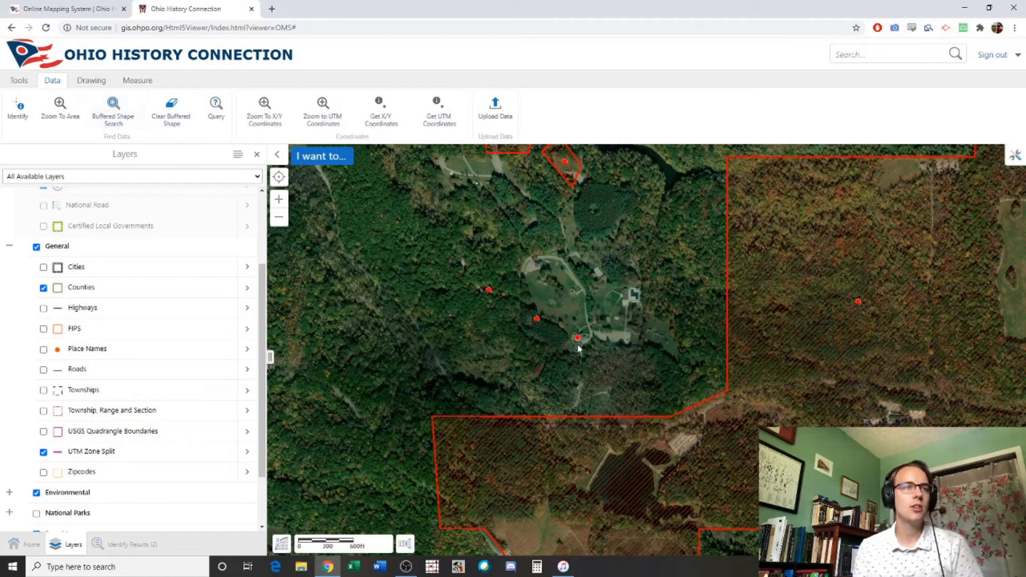
Step: Get the UTM coordinates of the easternmost of the three National Register points beside the camp clearing
scroll(578, 348, up, 1)
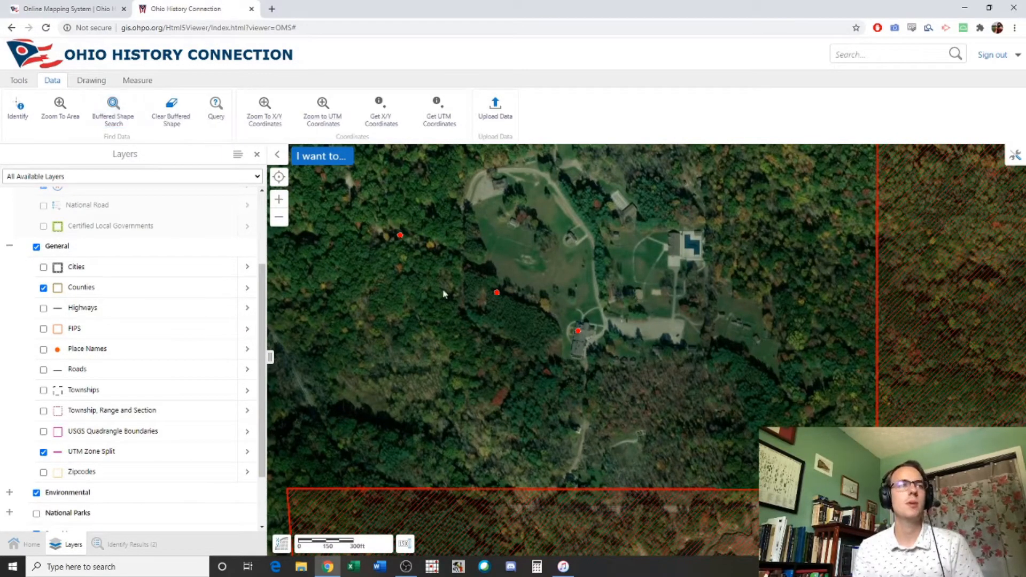
scroll(574, 330, down, 1)
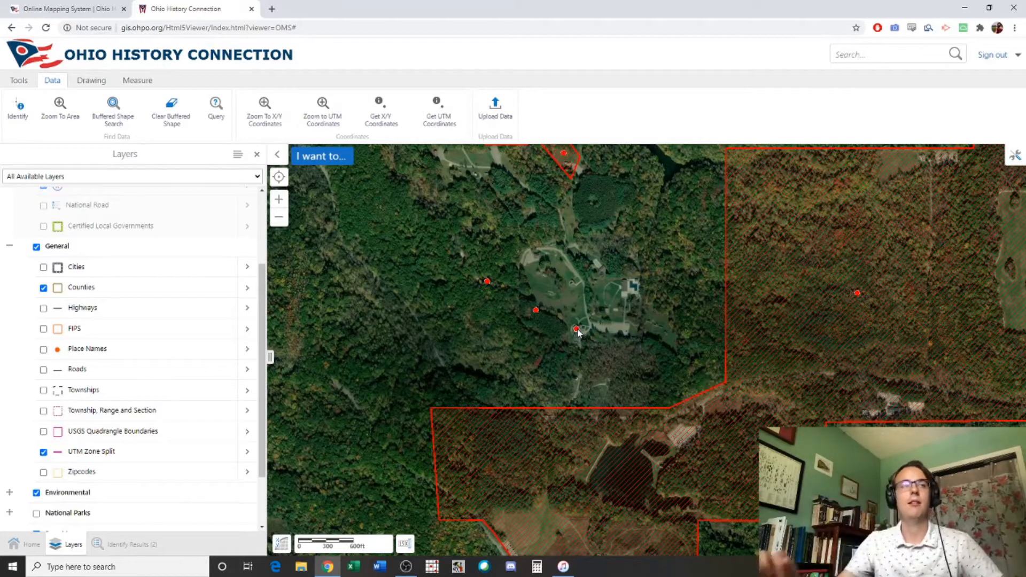
click(436, 122)
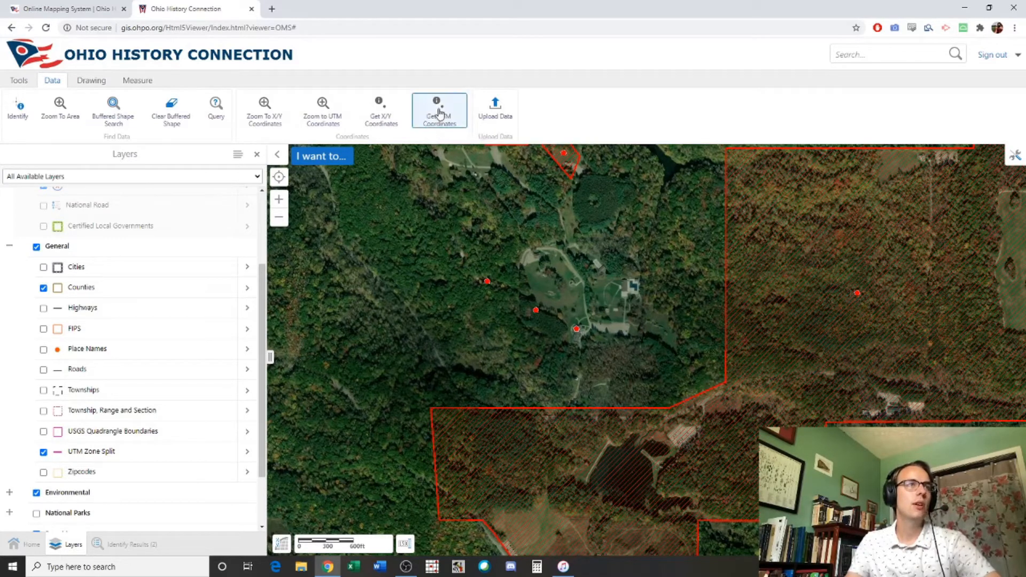
click(577, 330)
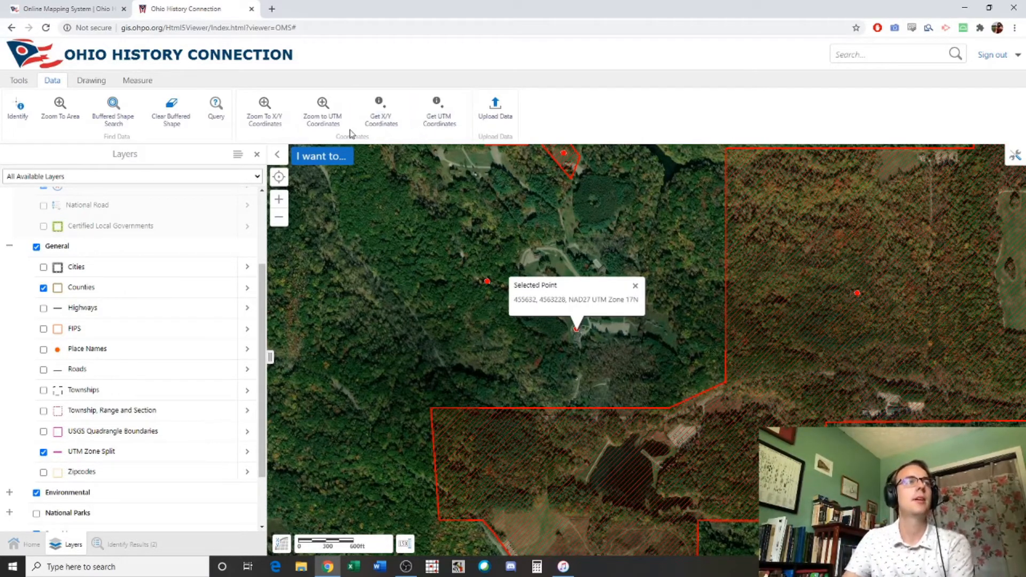
Step: Copy the selected point's coordinates into Zoom to UTM Coordinates, with easting 455632 and northing 4563228
click(319, 130)
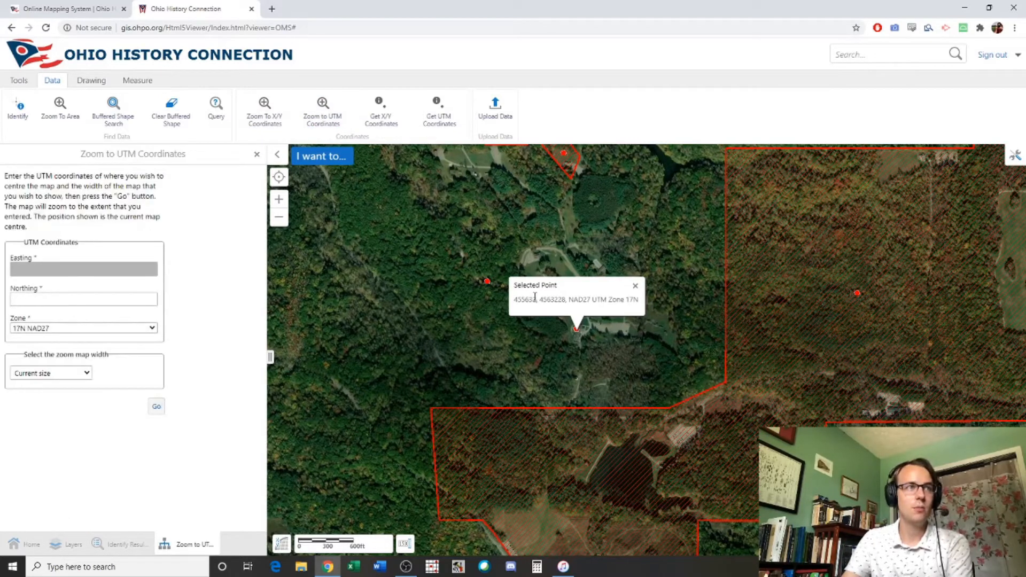
drag(536, 298, 513, 303)
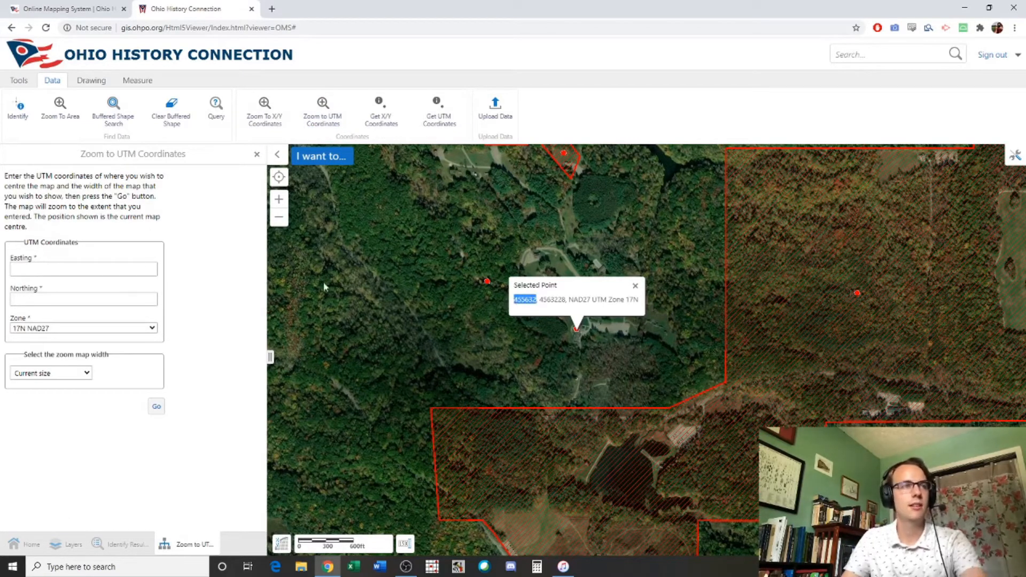
click(86, 275)
text(455632)
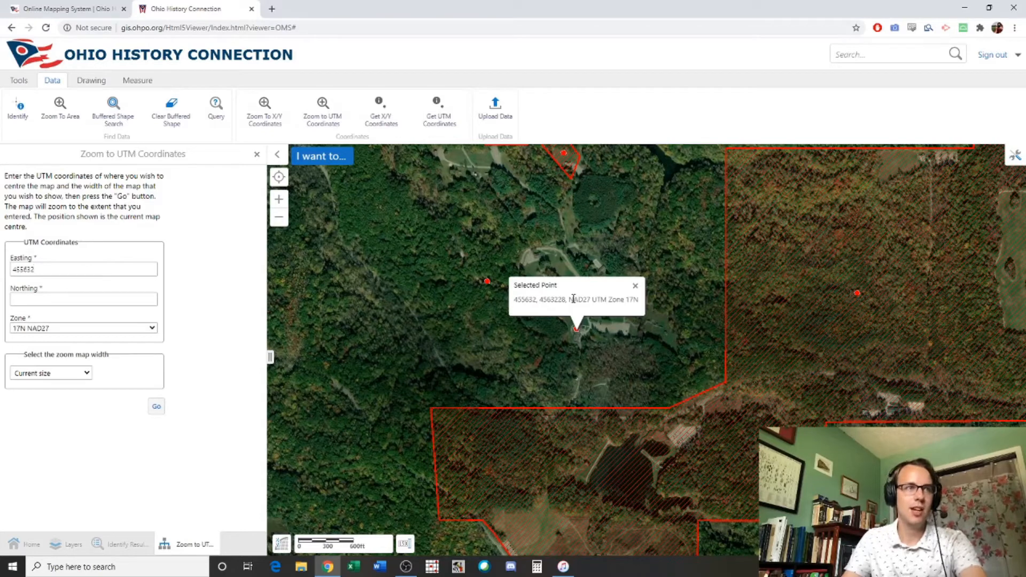
drag(566, 299, 538, 299)
key(ctrl+c)
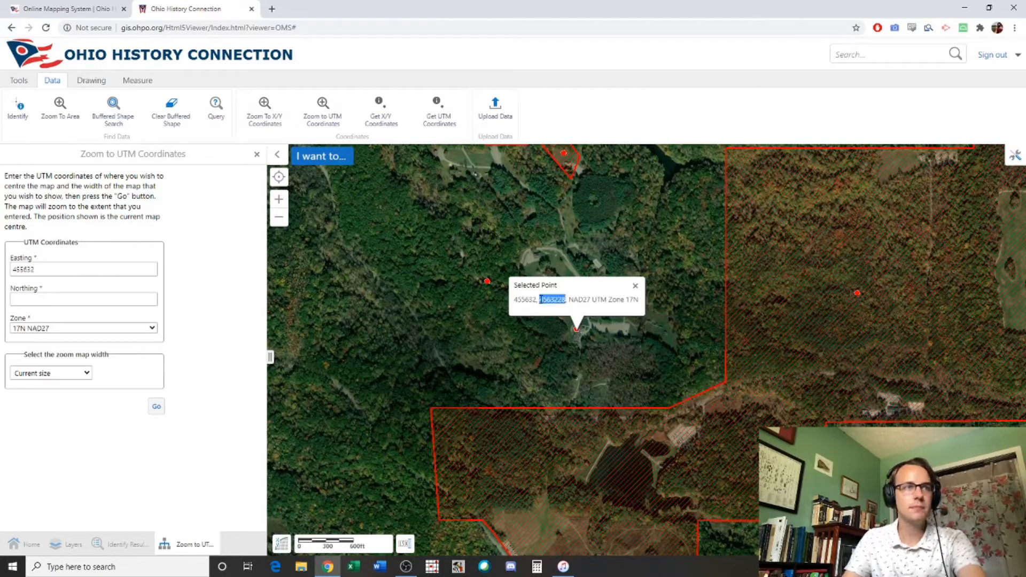
click(77, 298)
key(ctrl+v)
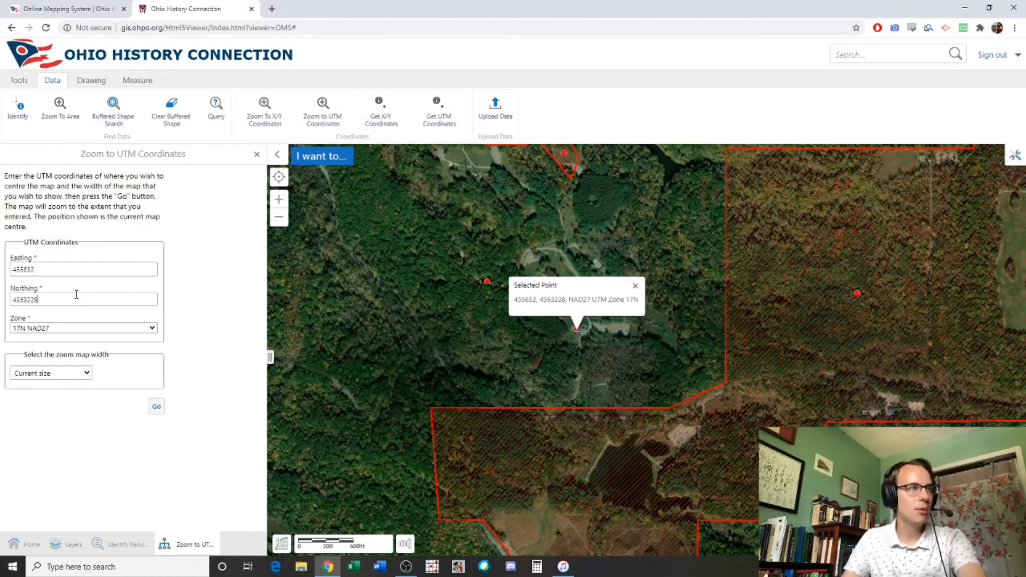
Step: Zoom to the entered coordinates in zone 17N NAD27 at the current map width, dismissing the selected point label
click(81, 335)
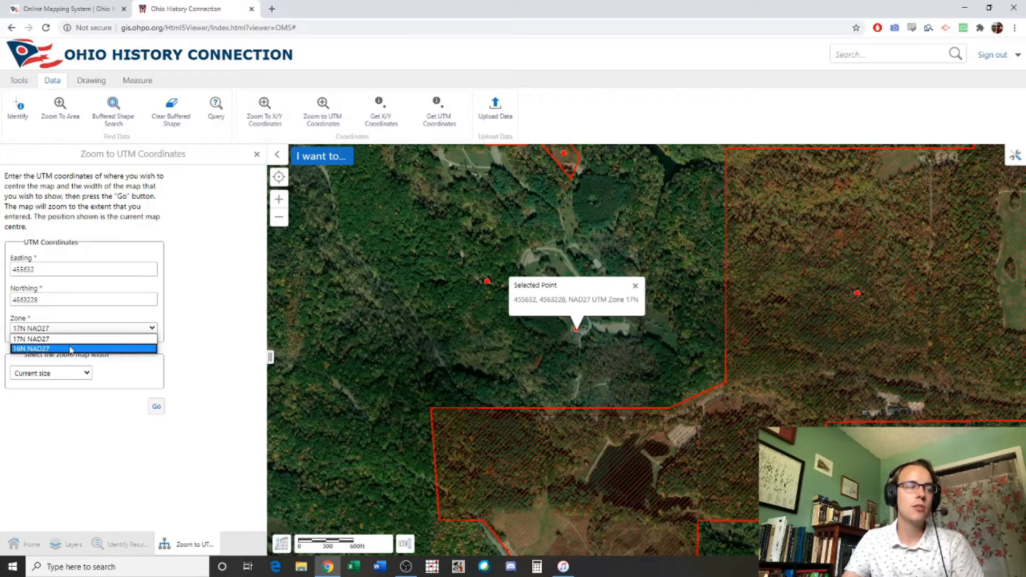
click(67, 339)
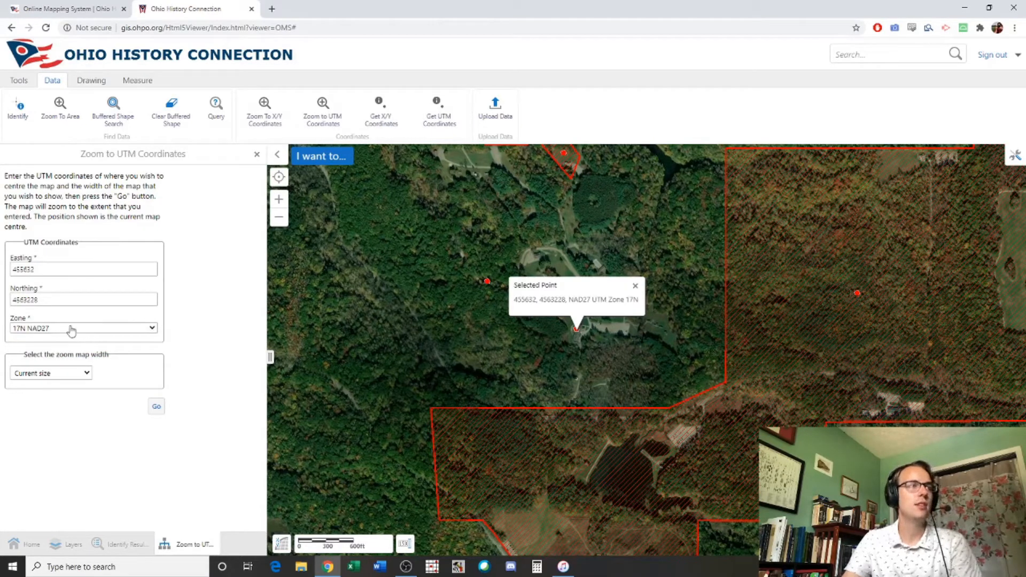
click(79, 374)
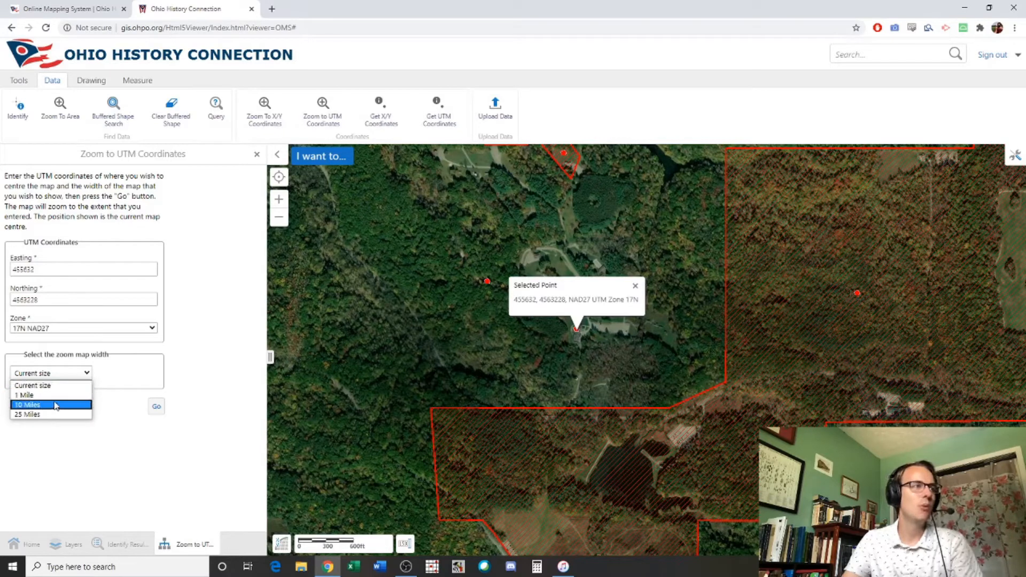
click(74, 378)
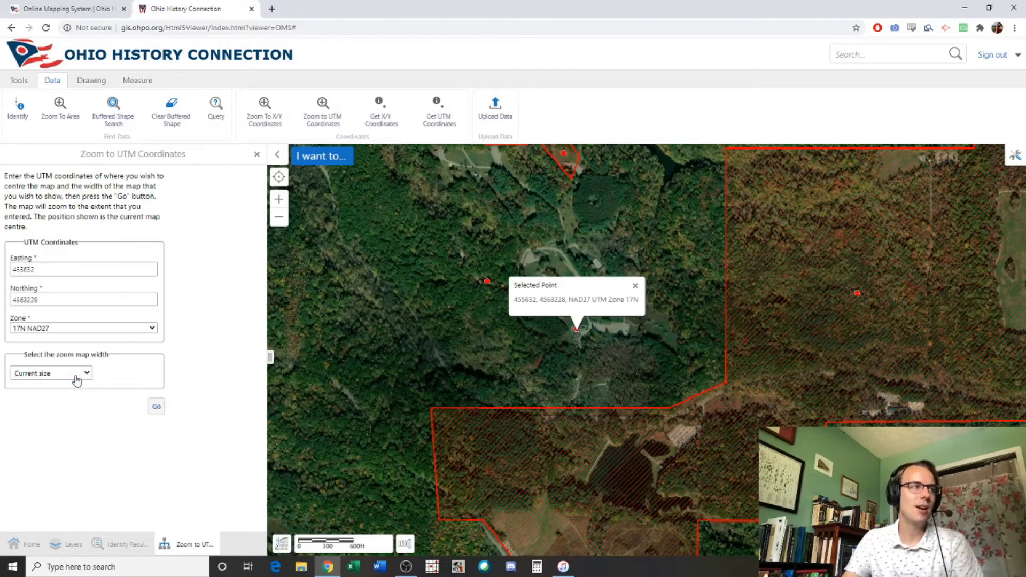
click(636, 287)
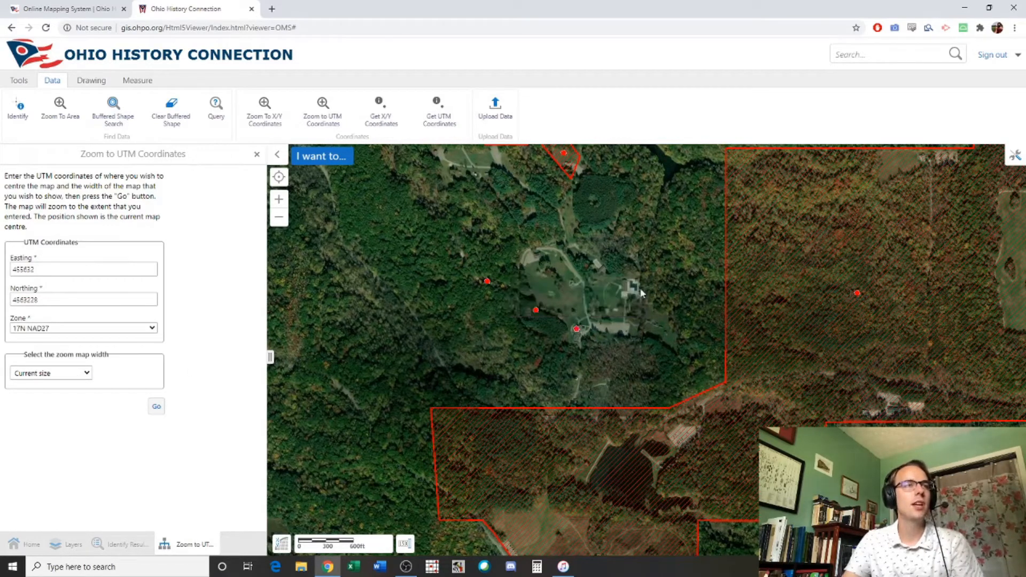
click(156, 409)
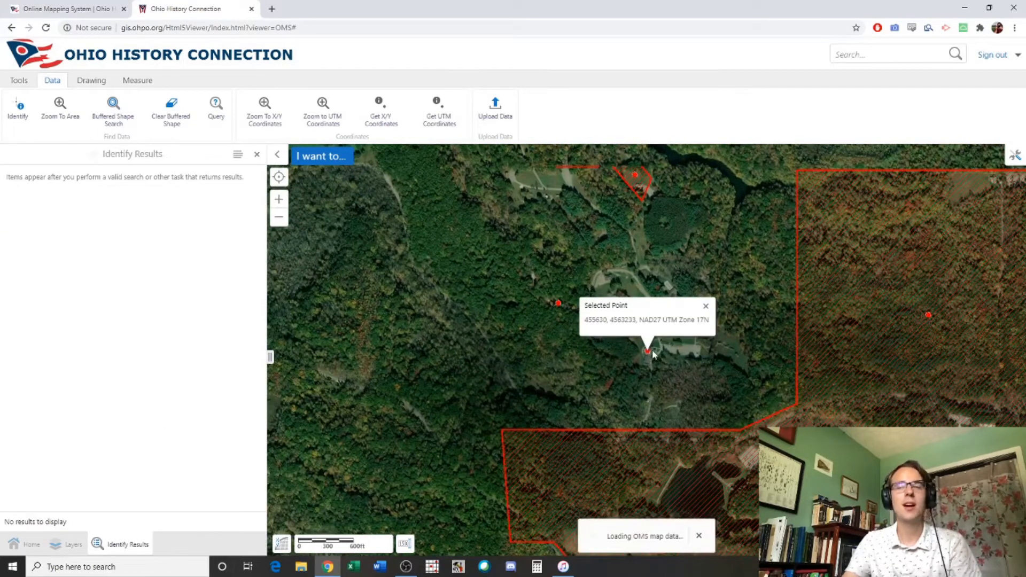
Step: Zoom to the identified Summit county and Camp Manatoc National Register listing, and open the listing's PDF form before returning to the map
click(461, 124)
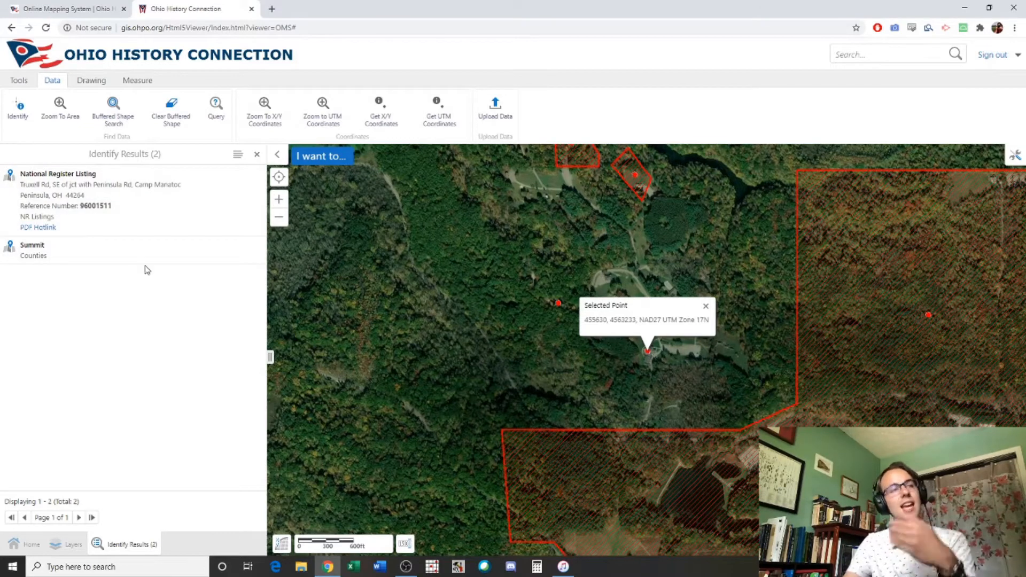
click(116, 257)
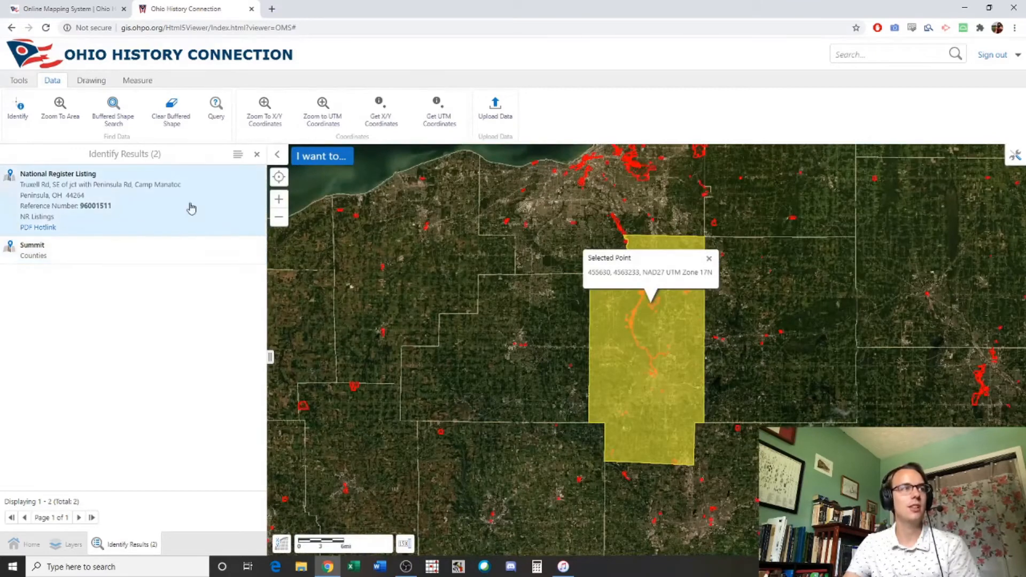
click(188, 211)
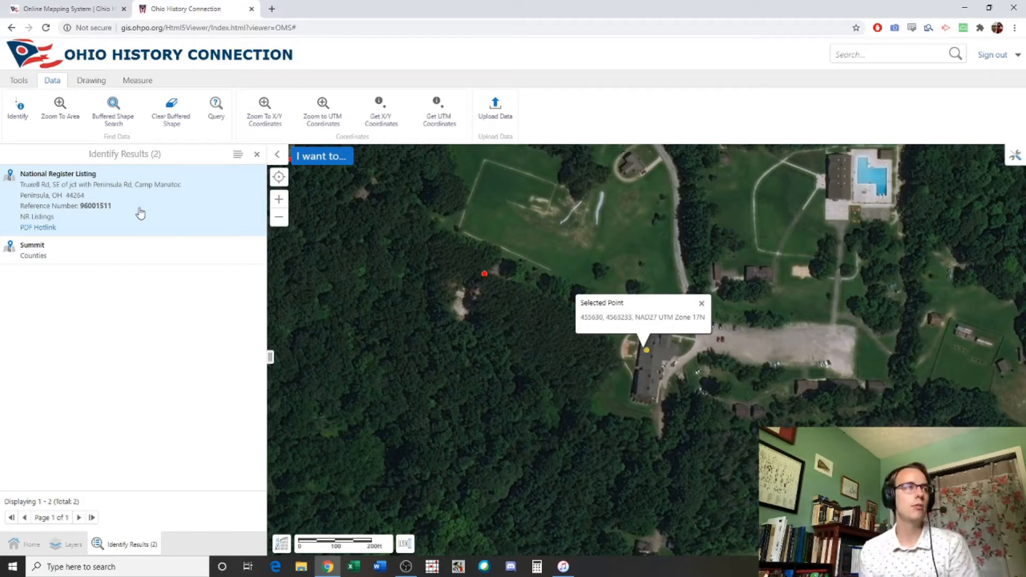
click(41, 229)
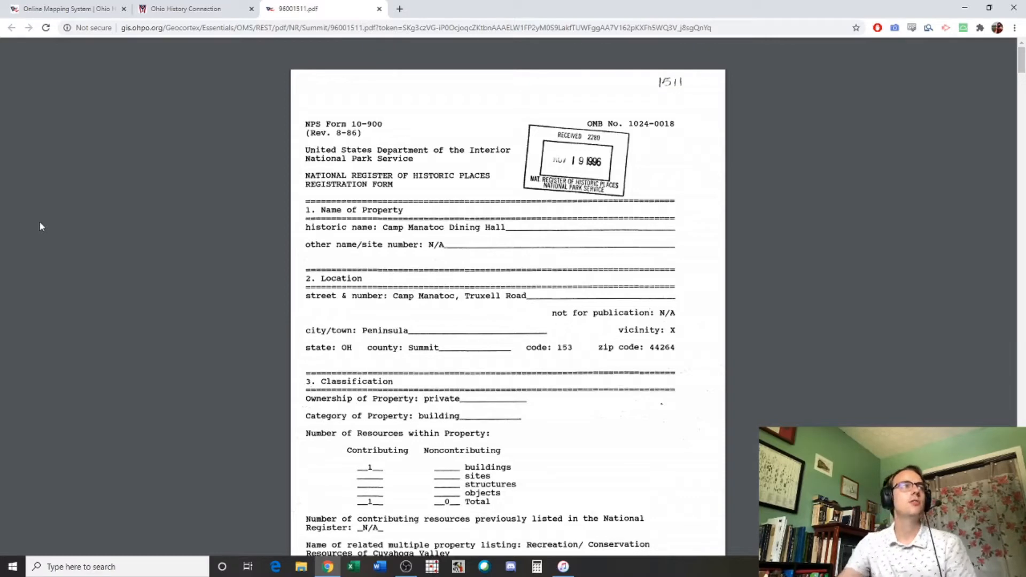
click(170, 9)
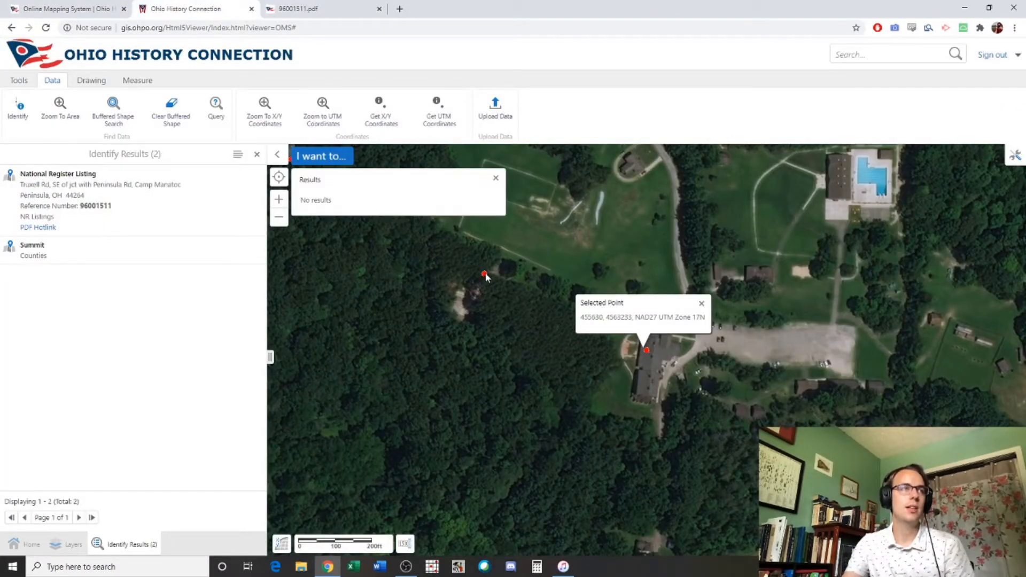
Step: Identify the middle of the three National Register points west of the parking lot, open its listing PDF to review it, and close the document
click(496, 178)
click(336, 161)
click(338, 231)
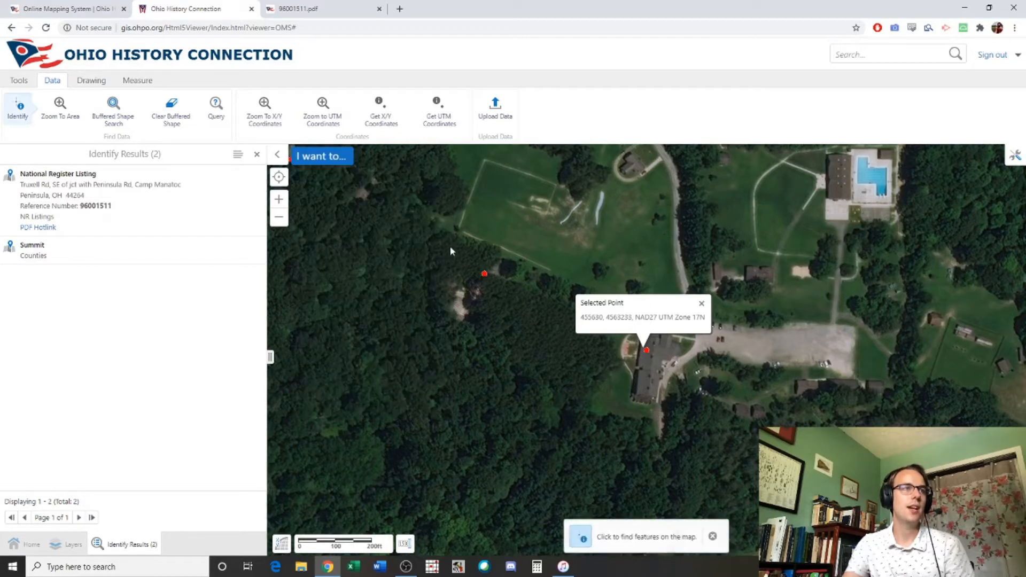
click(484, 274)
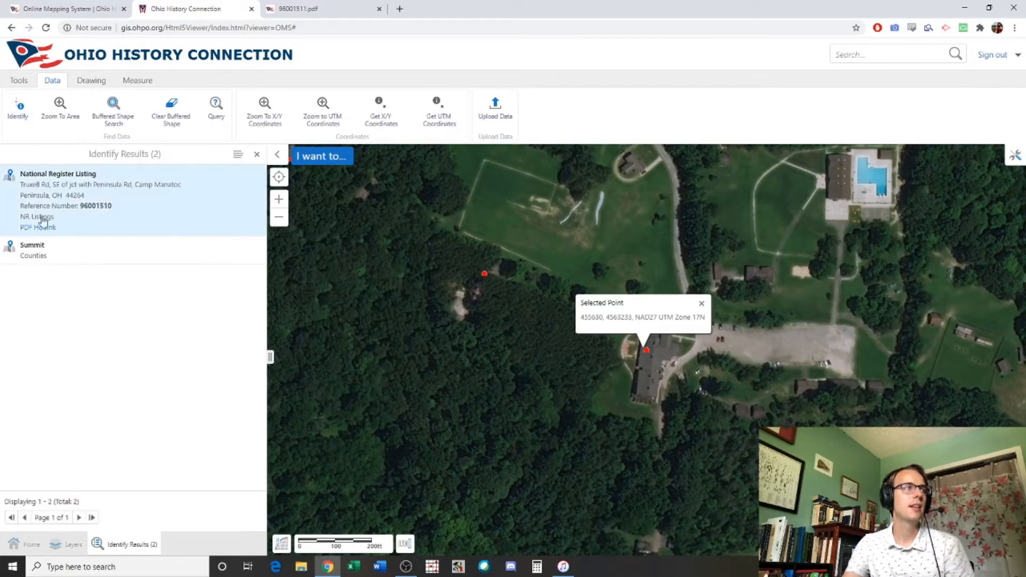
click(36, 228)
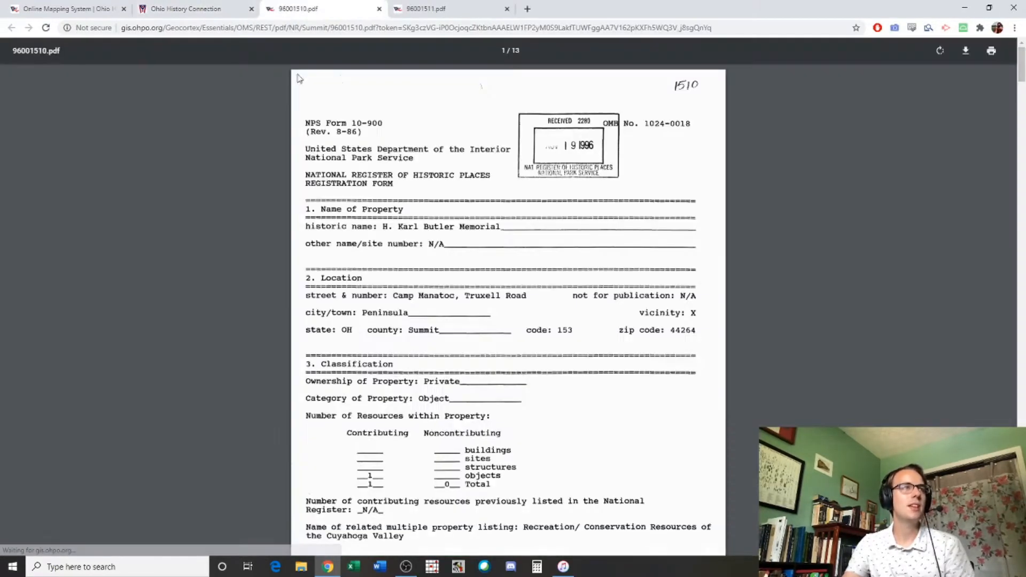
scroll(486, 274, down, 5)
scroll(500, 286, up, 5)
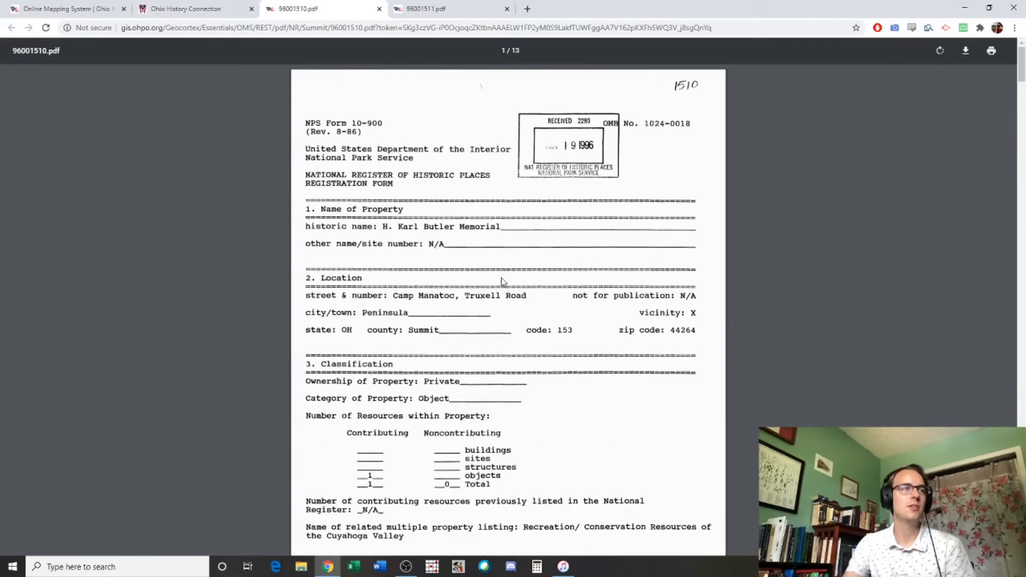
click(380, 9)
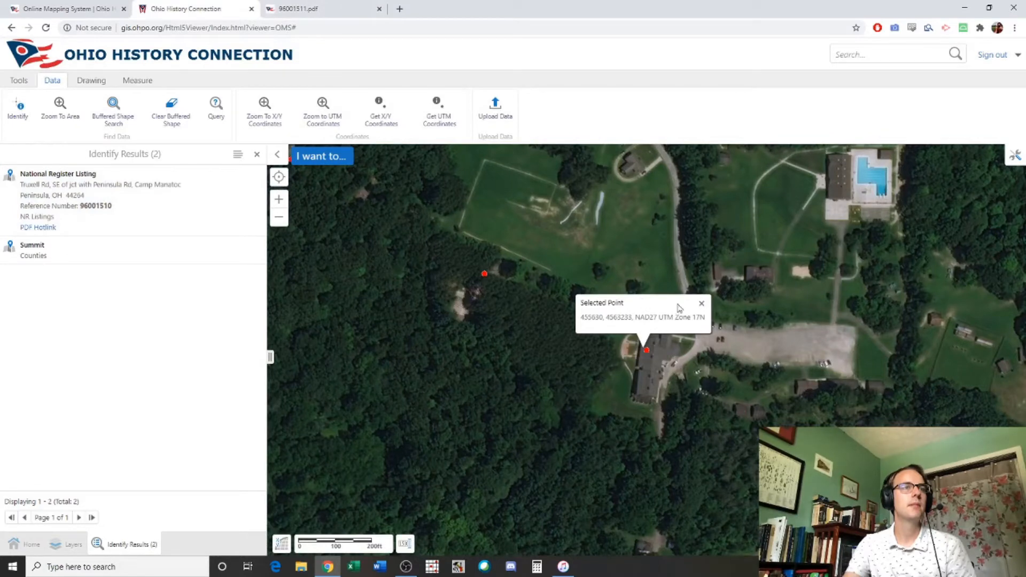
Step: Check the historic name on the 96001511.pdf registration form, return to the map, and dismiss the selected point label
click(310, 9)
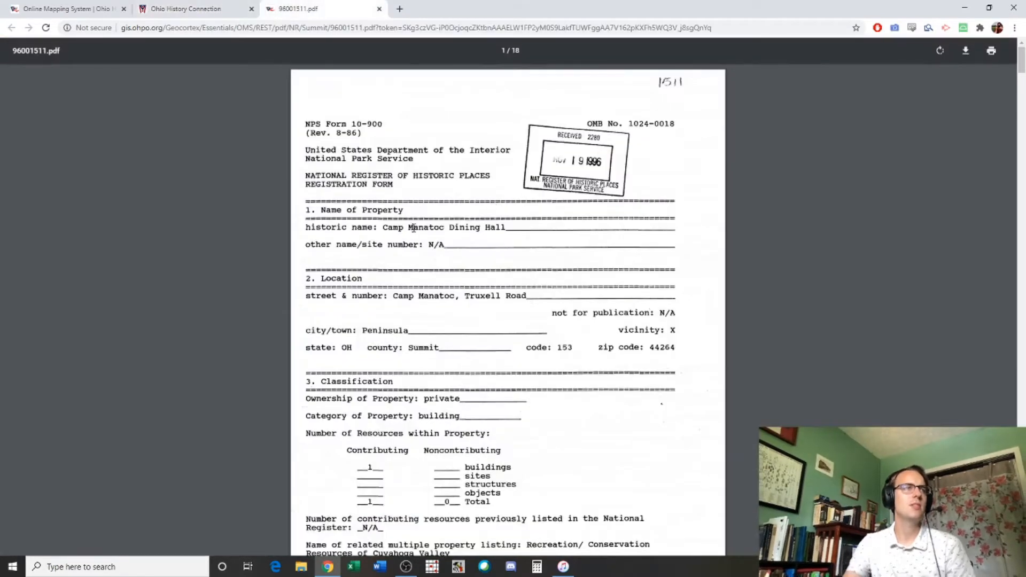
click(184, 9)
click(702, 303)
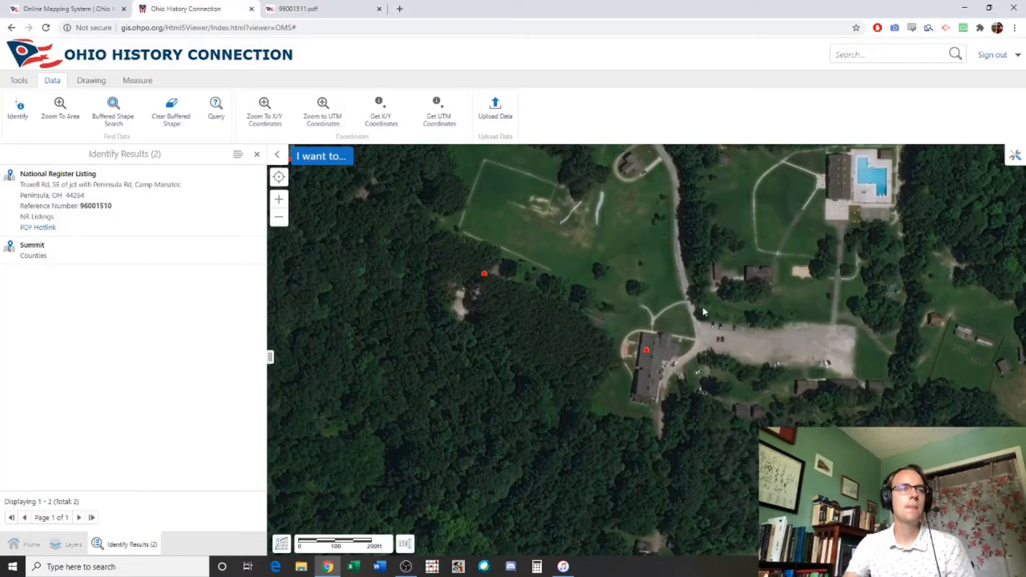
Step: Expand the Environmental layer group and turn on the Streams, Waterbodies and Watersheds layers around the camp
scroll(652, 390, down, 1)
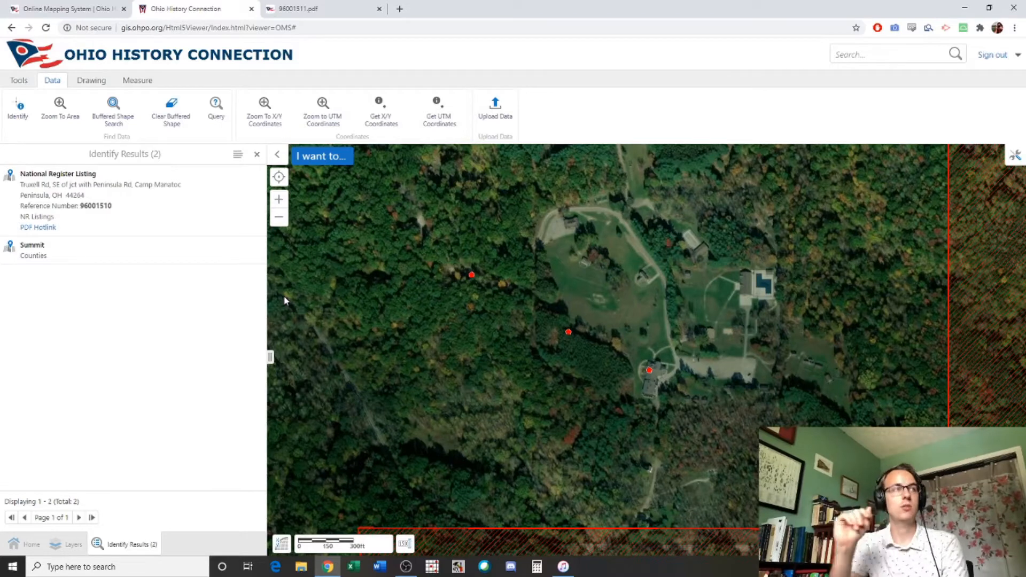
click(67, 545)
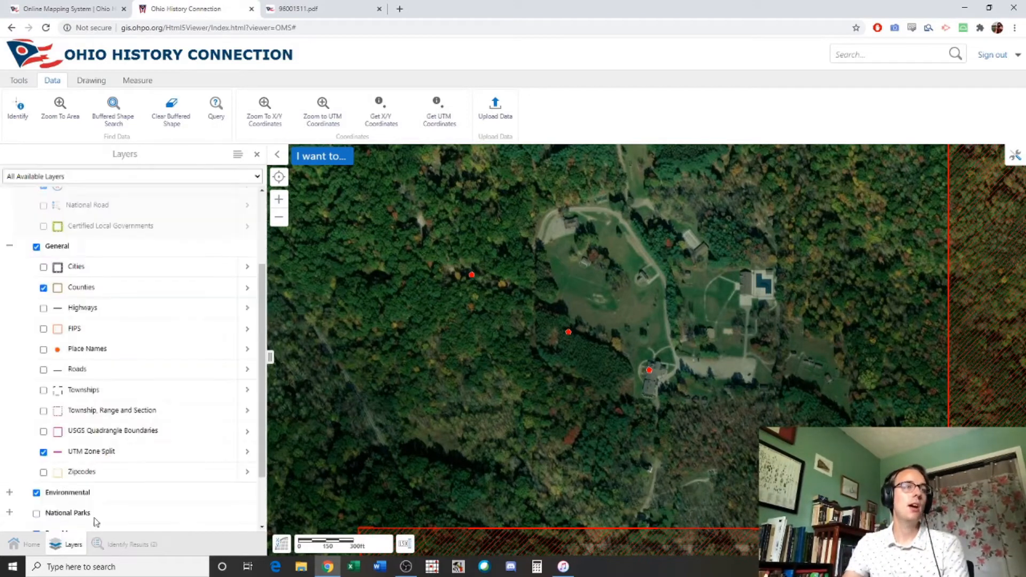
scroll(115, 332, down, 2)
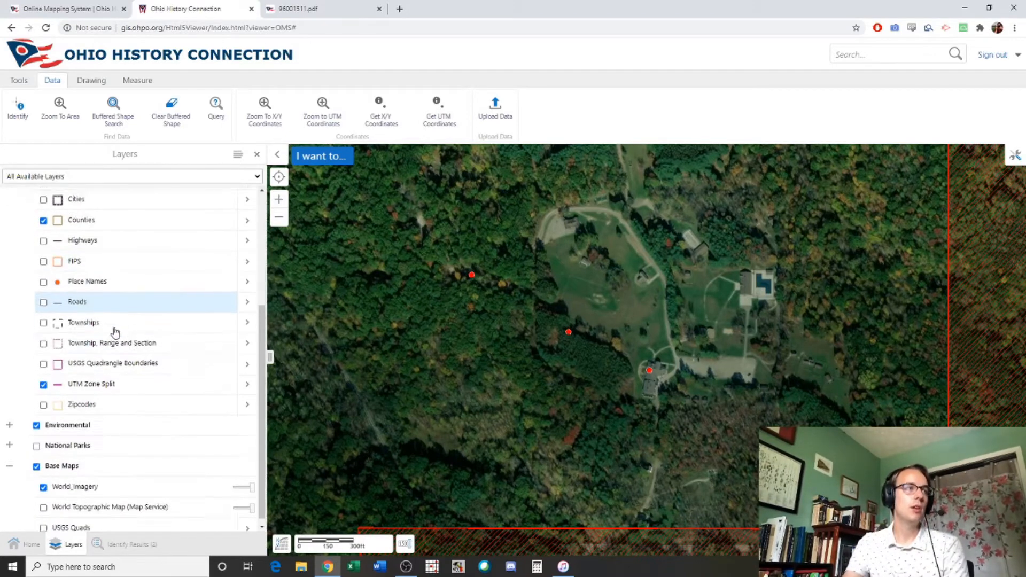
click(8, 420)
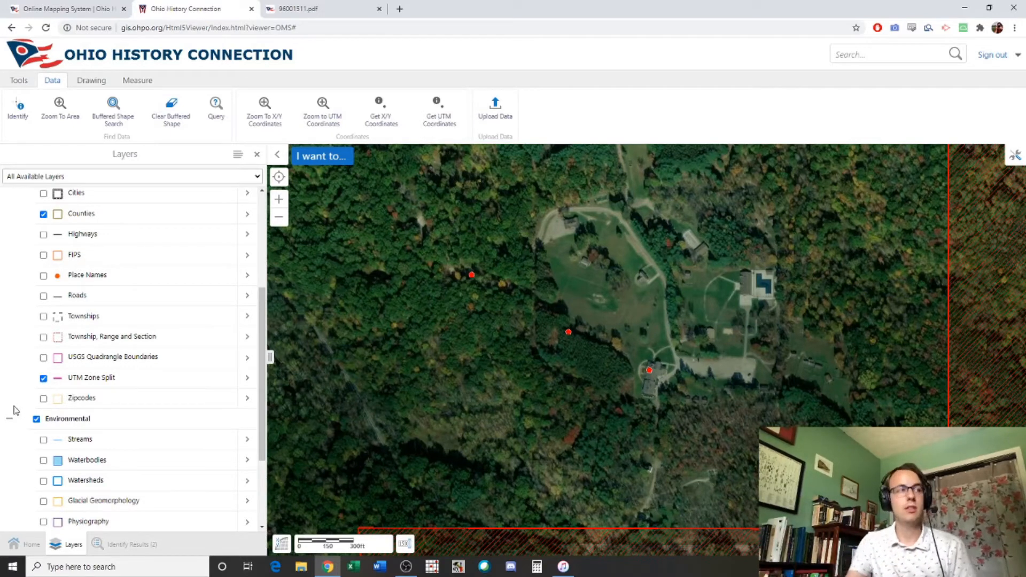
scroll(64, 398, down, 2)
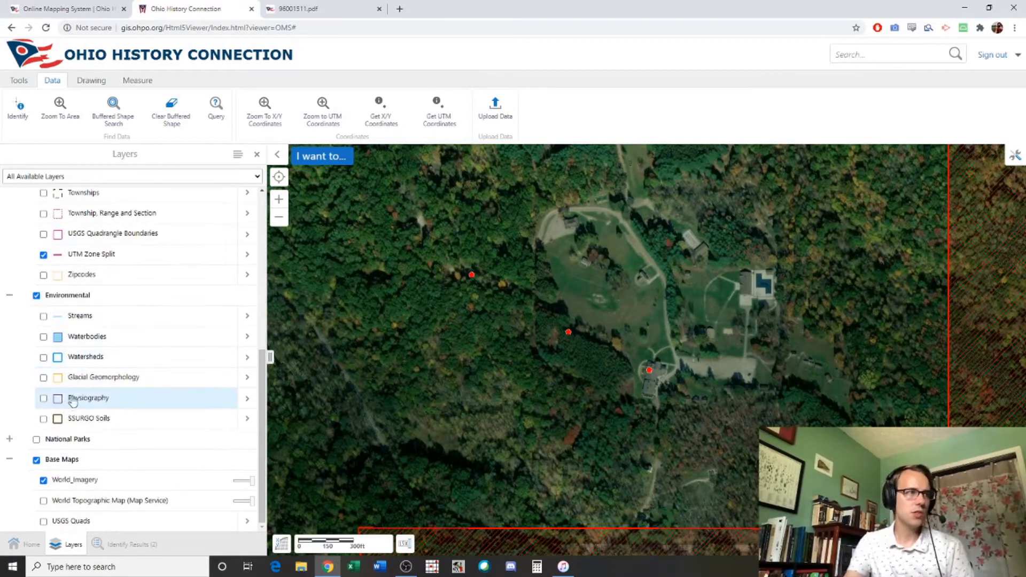
click(44, 317)
click(44, 337)
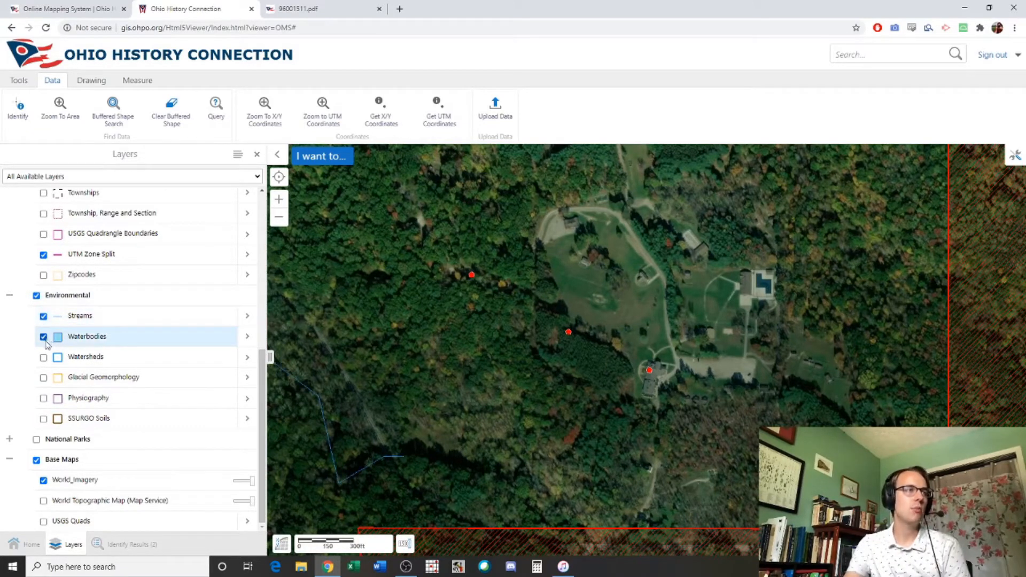
click(44, 358)
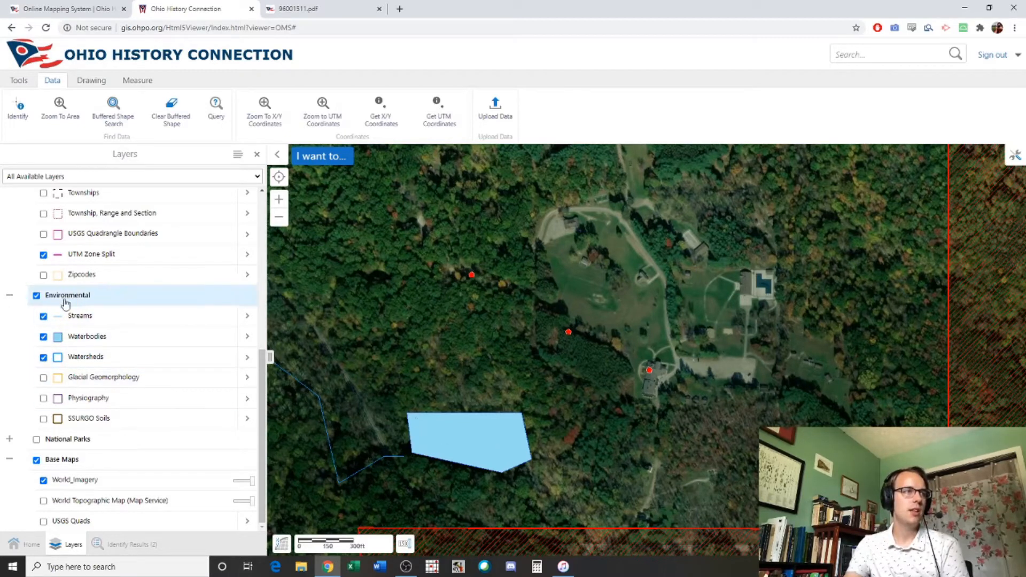
Step: Identify features at the easternmost National Register point and view the extent of its Cuyahoga watershed, dismissing the result pop-up
click(315, 156)
click(355, 238)
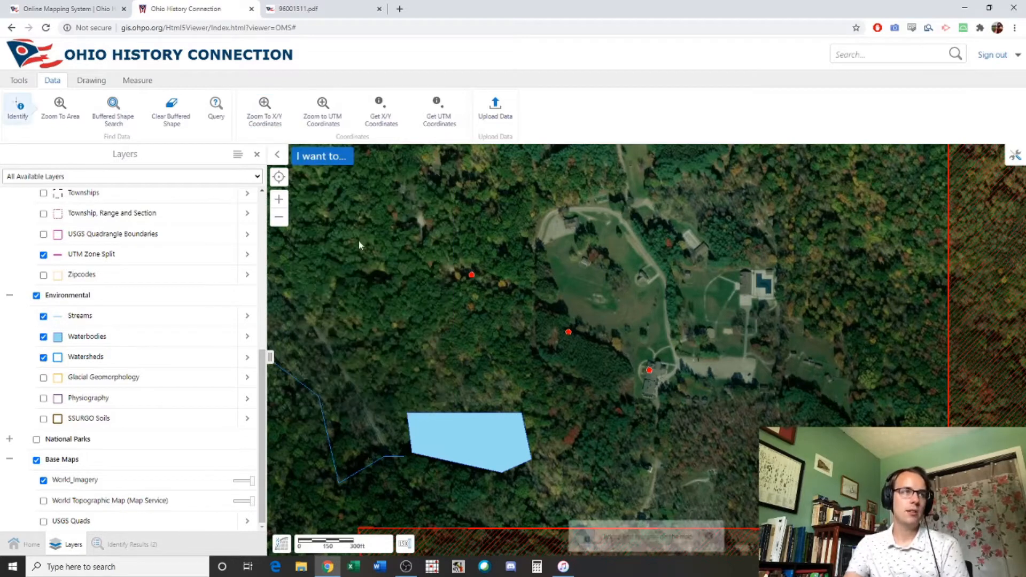
click(651, 377)
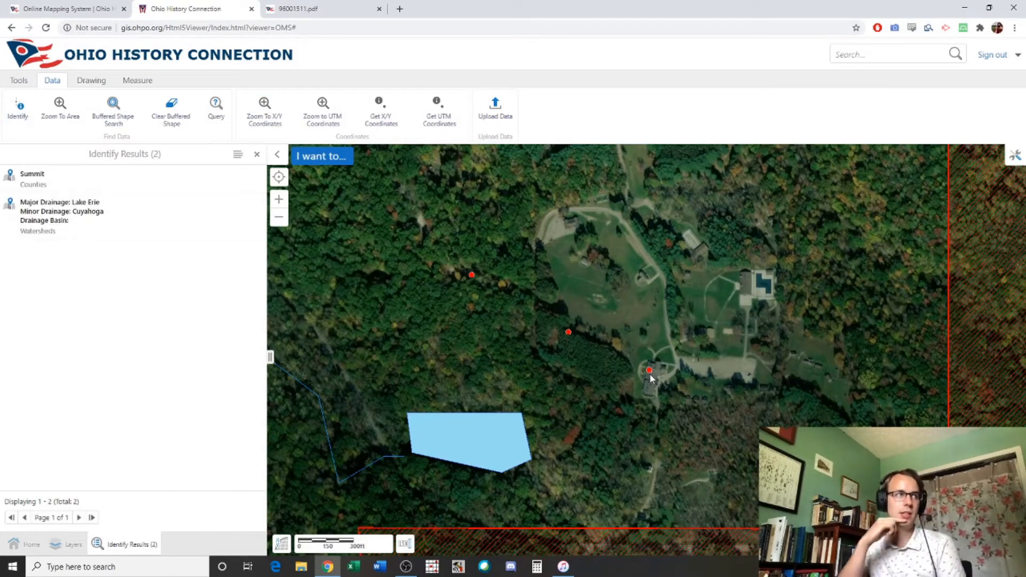
click(110, 224)
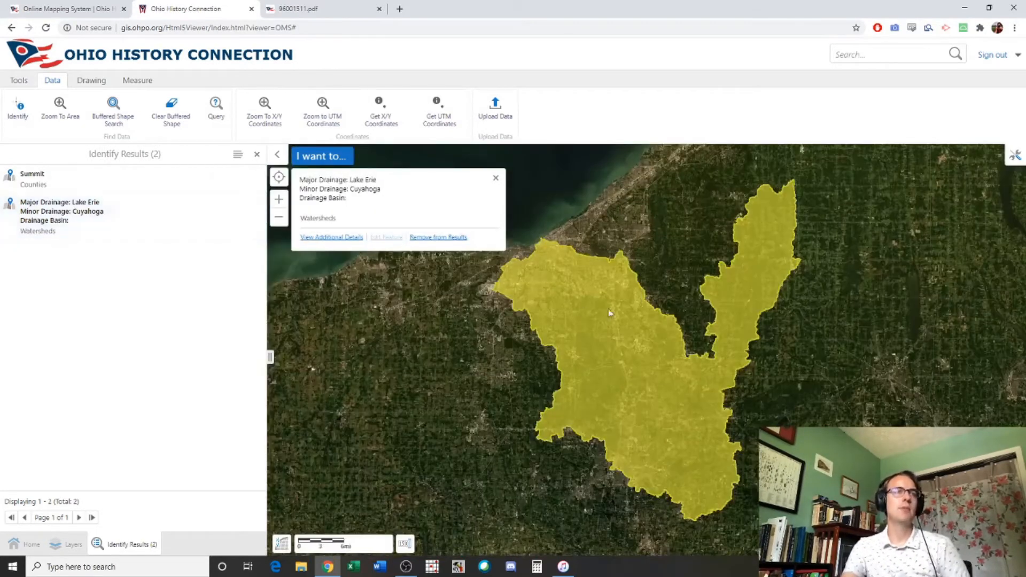
click(496, 178)
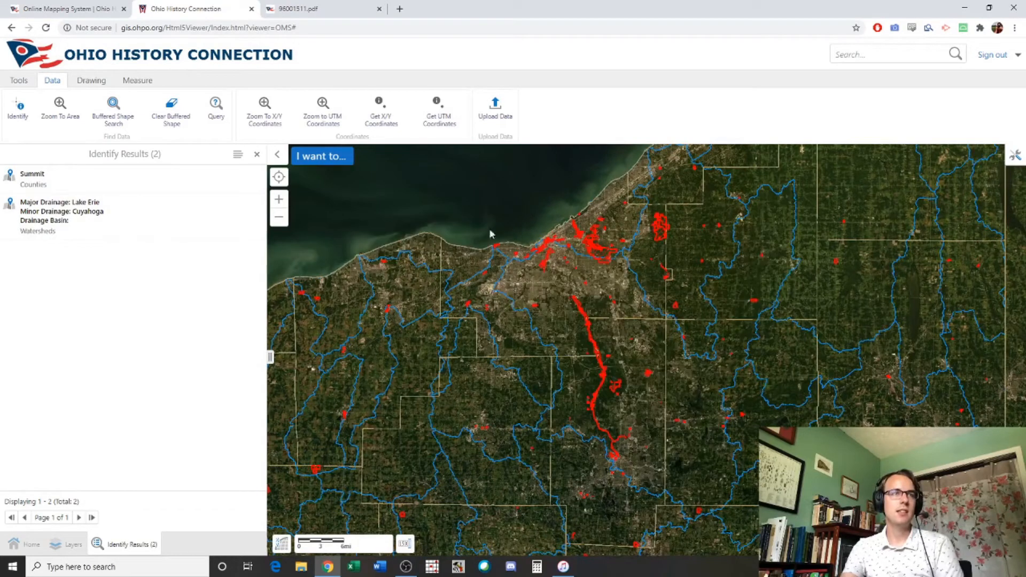
click(95, 215)
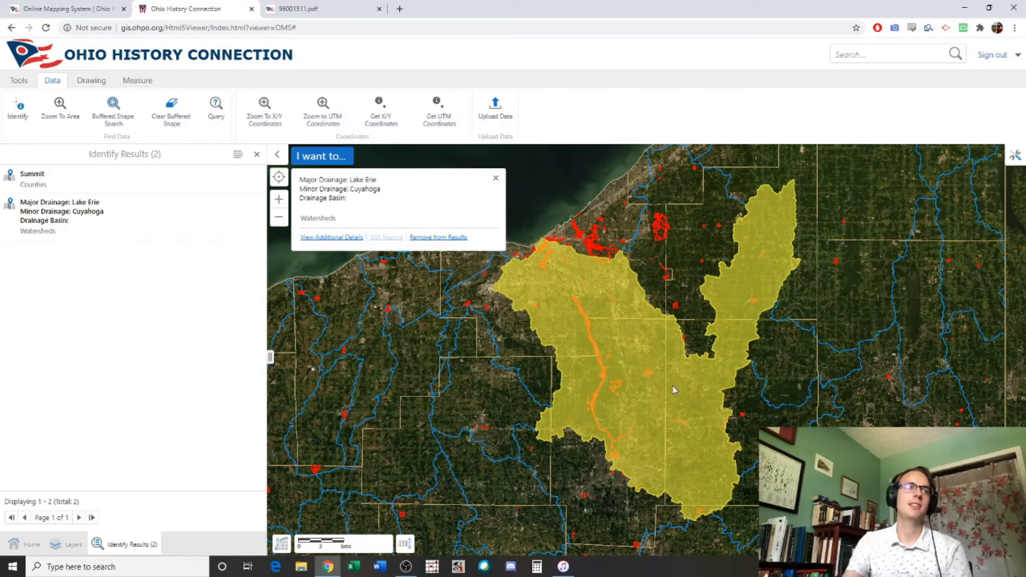
click(495, 178)
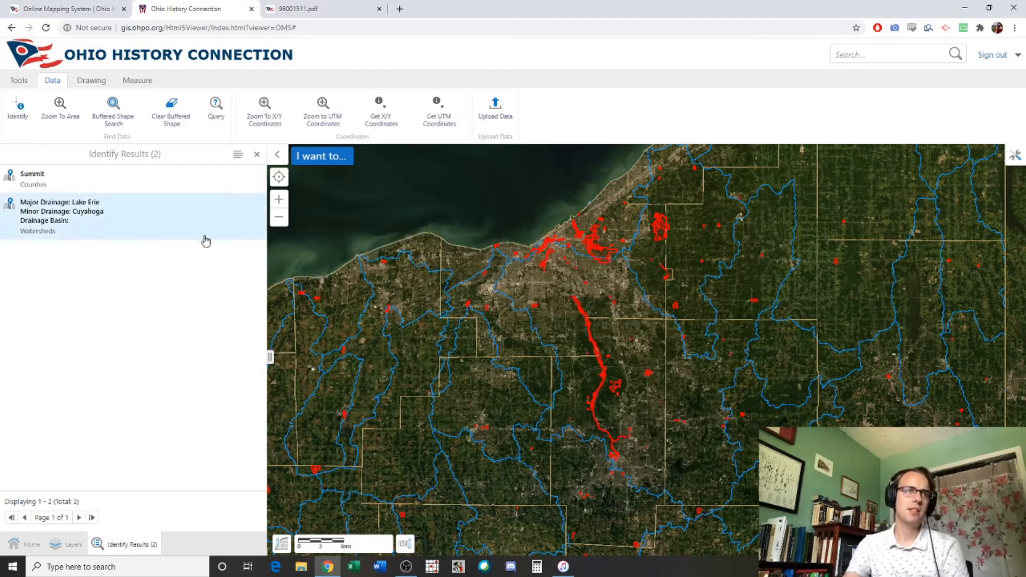
Step: Clear the identify results, replace the Streams, Waterbodies and Watersheds layers with SSURGO Soils, and hide the Base Maps group around the camp
scroll(638, 368, up, 3)
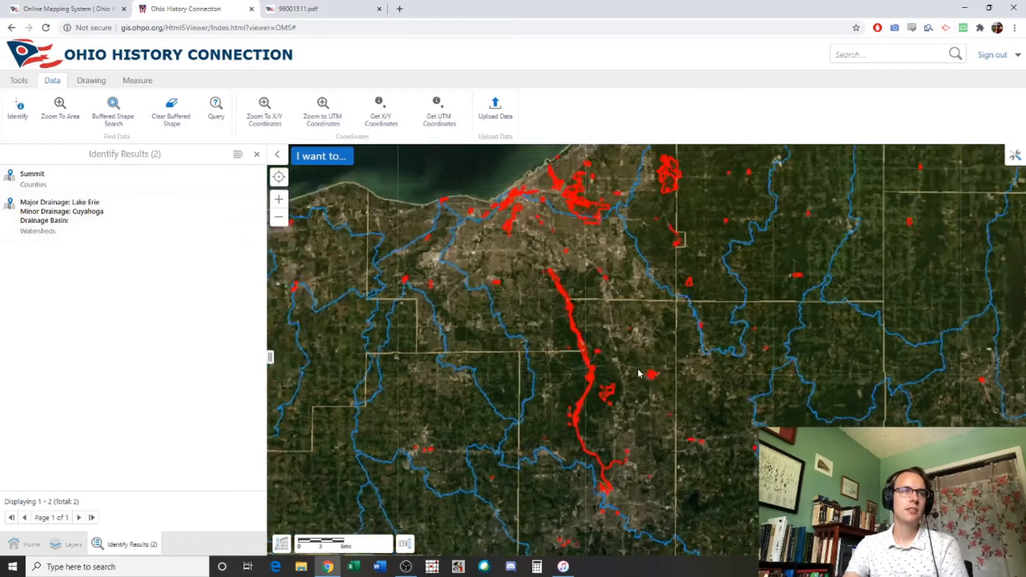
scroll(619, 373, up, 4)
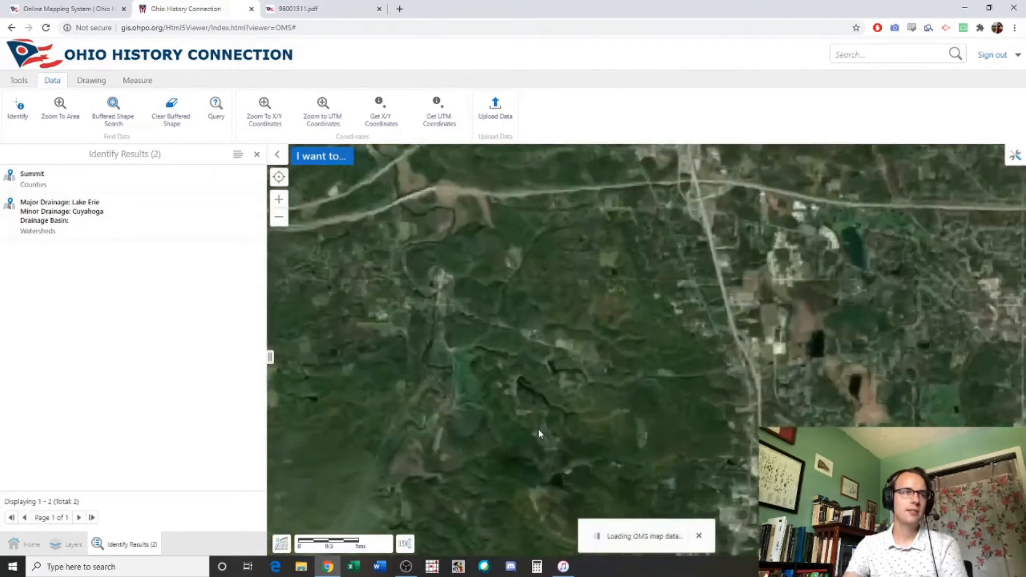
scroll(547, 422, up, 1)
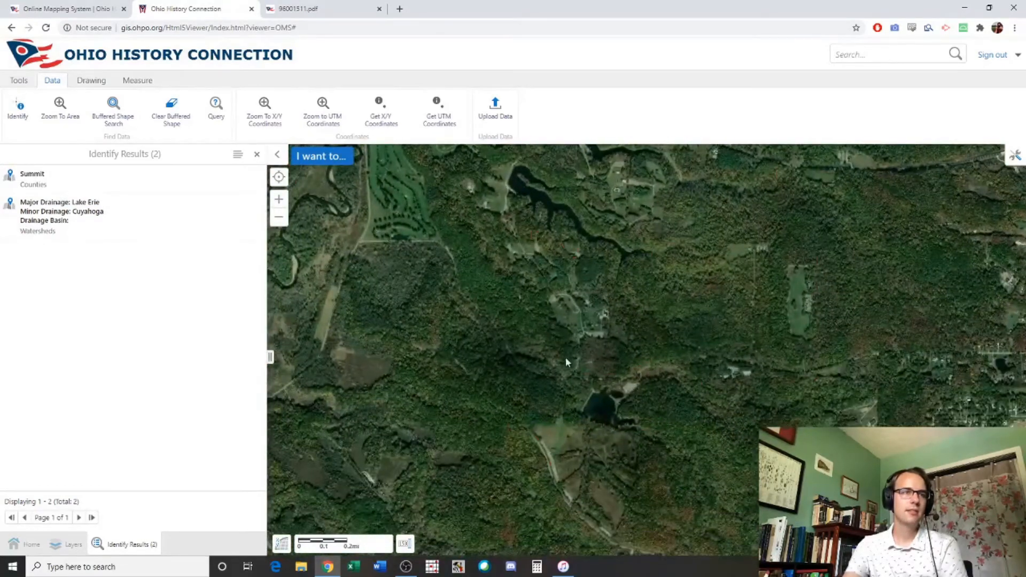
scroll(573, 353, up, 2)
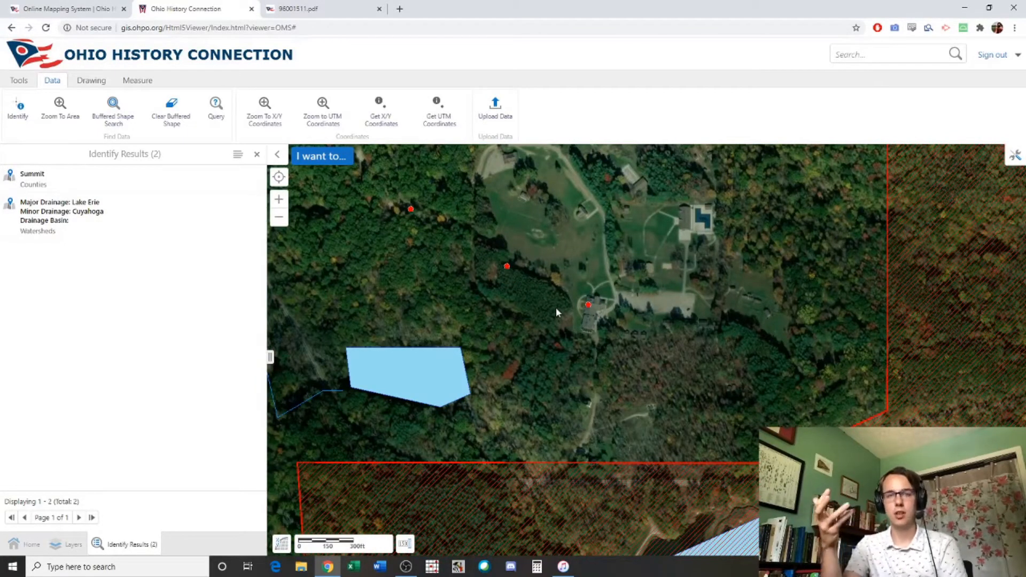
click(257, 154)
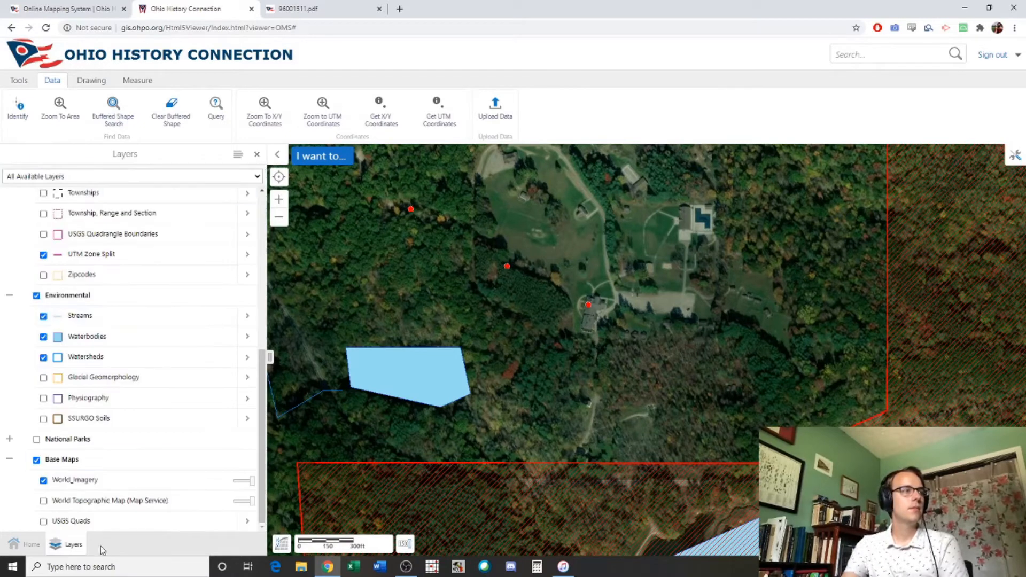
click(43, 357)
click(43, 336)
click(43, 316)
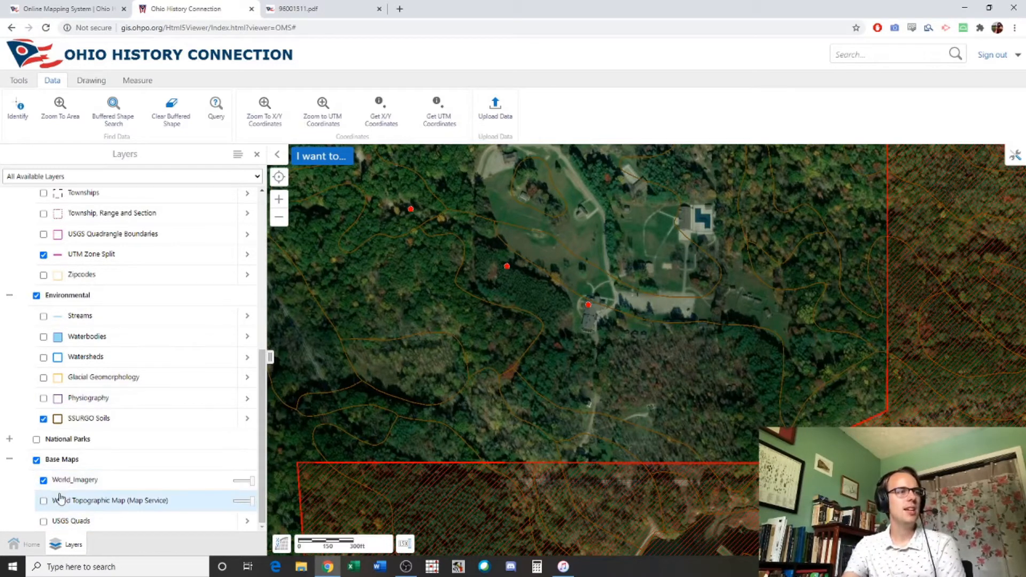
click(36, 461)
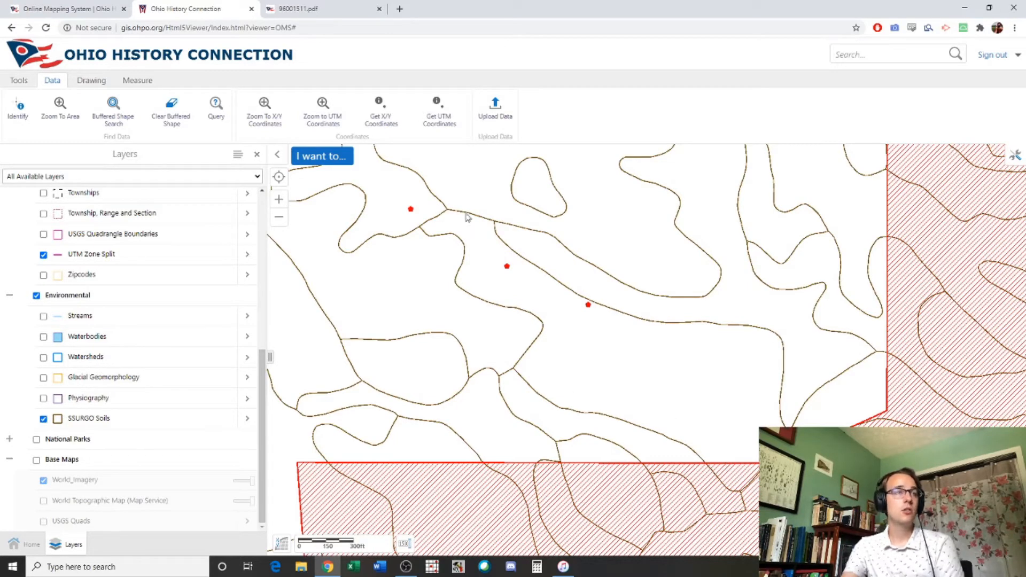
Step: Identify the soil unit just below the easternmost National Register point and zoom to the first GfD2 SSURGO Soils result
click(332, 157)
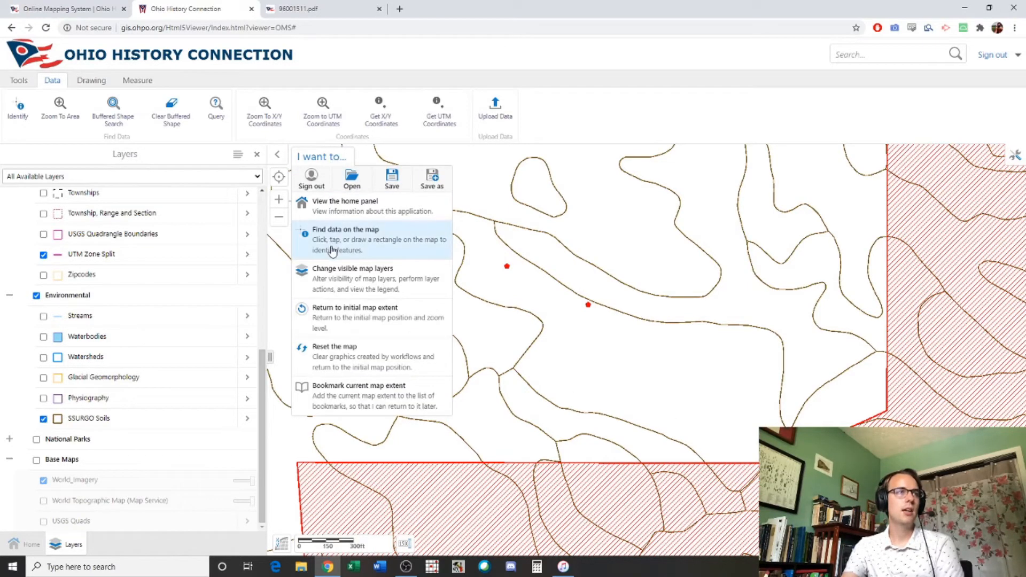
click(333, 247)
click(593, 322)
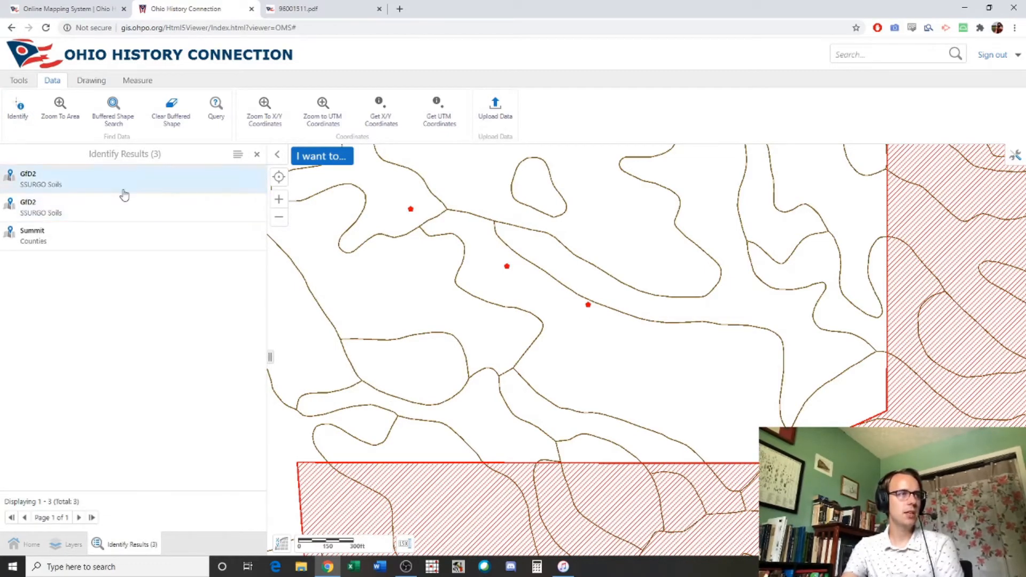
click(121, 191)
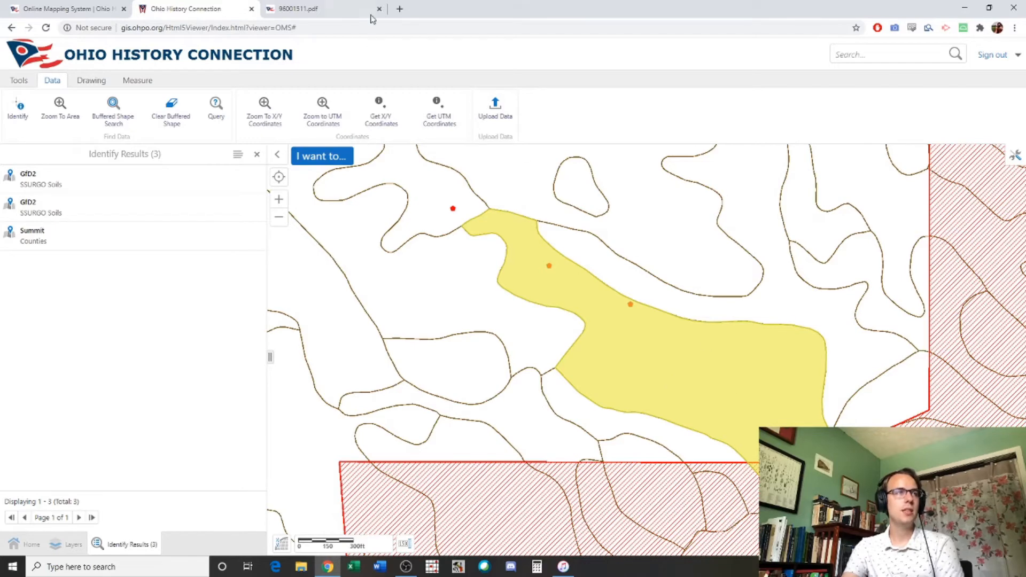
Step: Search the web for "summit county soil survey" in a new browser tab
click(400, 8)
text(summit)
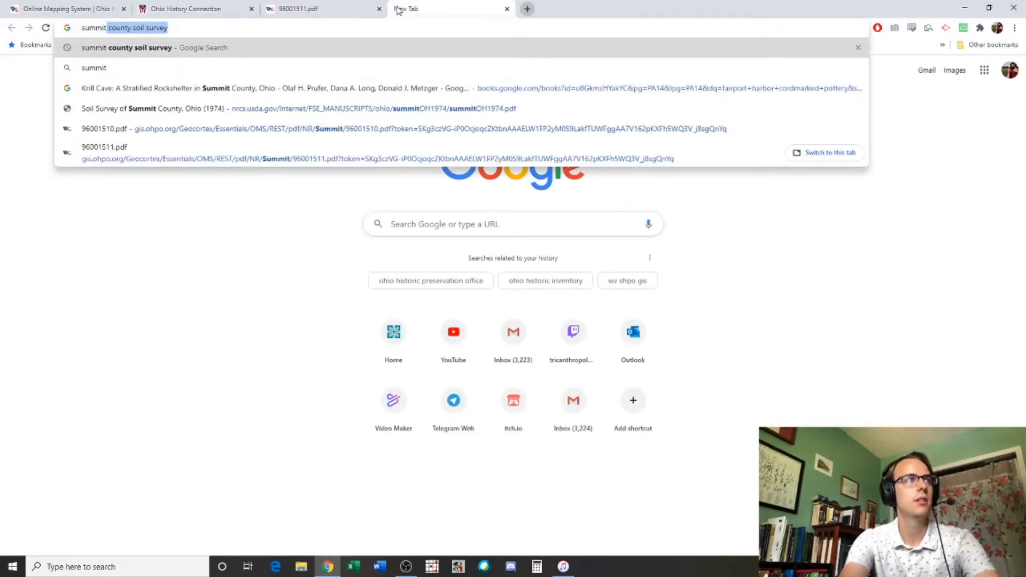
text( county soil sur)
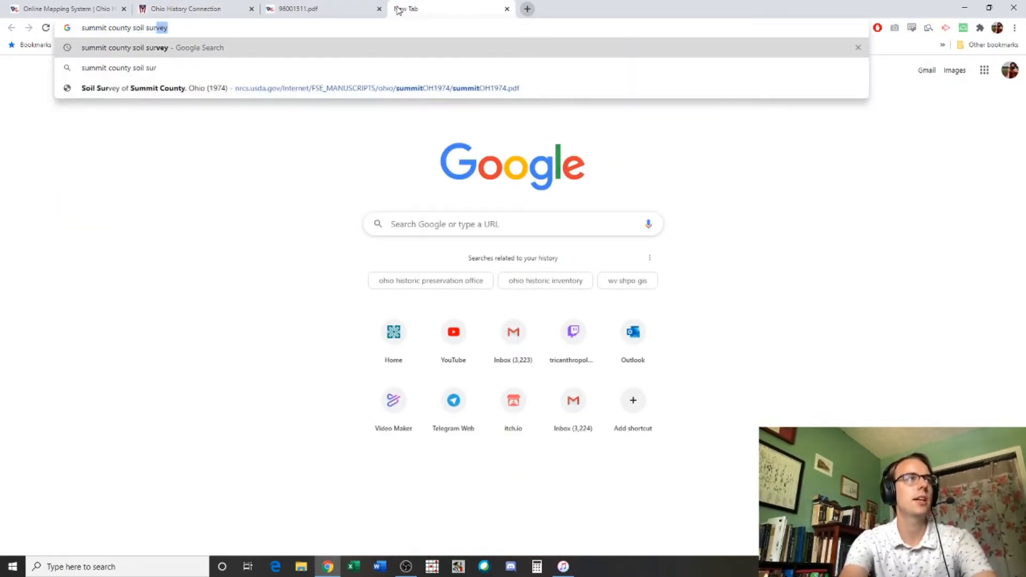
key(Return)
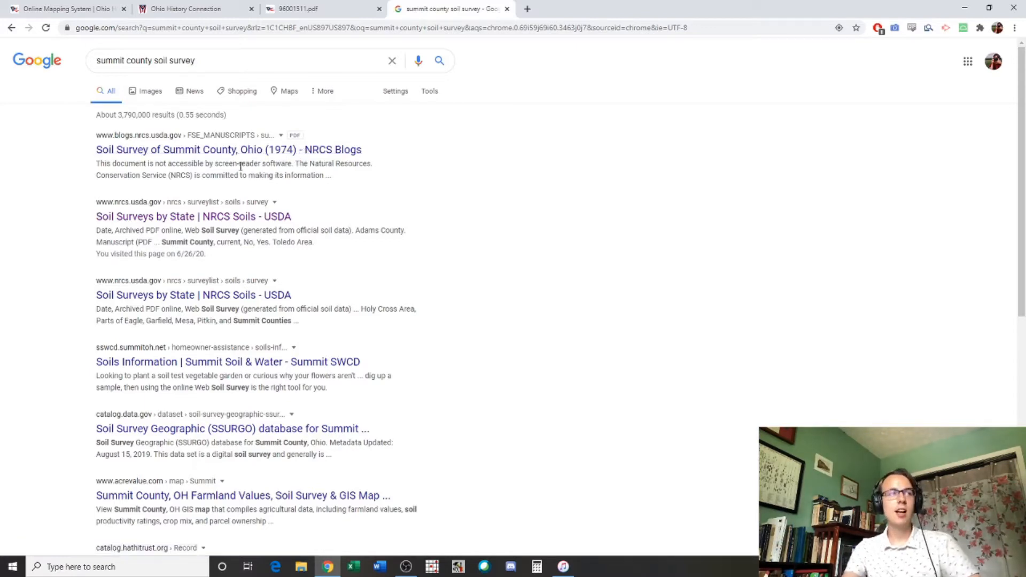
Step: Open the NRCS Soil Surveys by State list for Ohio and view the current Summit County survey entry
click(274, 217)
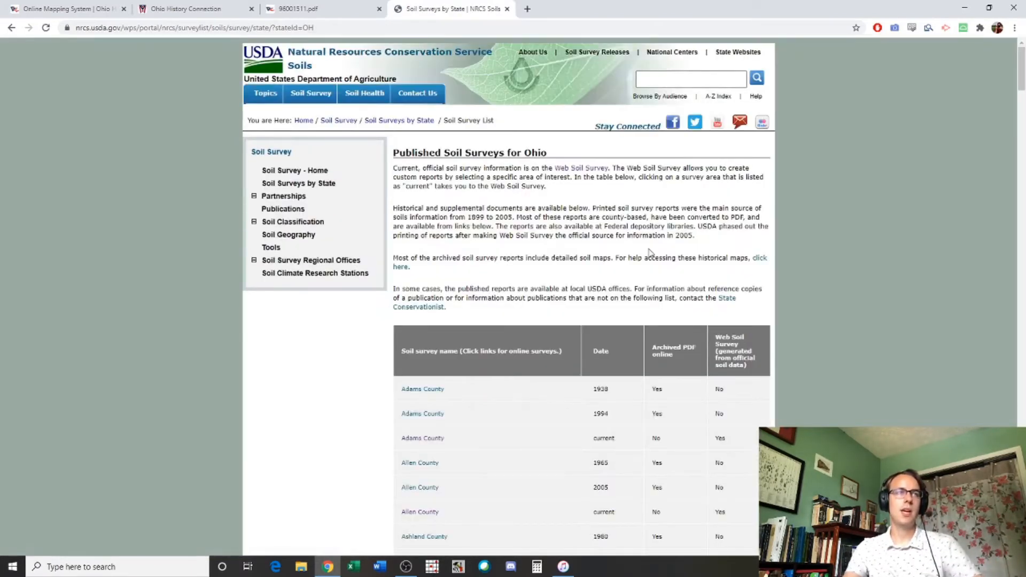
scroll(655, 248, down, 20)
scroll(656, 247, down, 20)
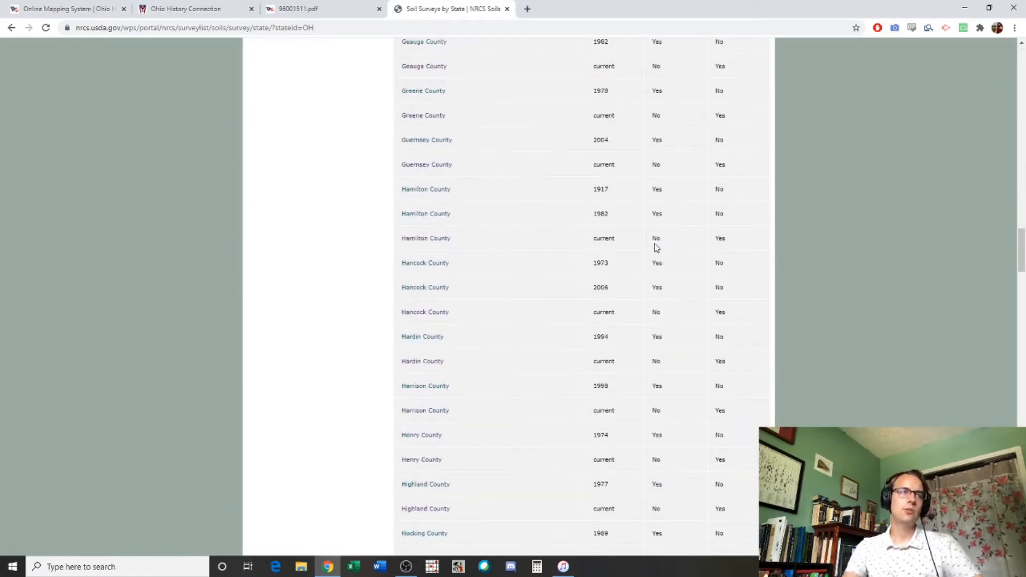
scroll(649, 252, down, 20)
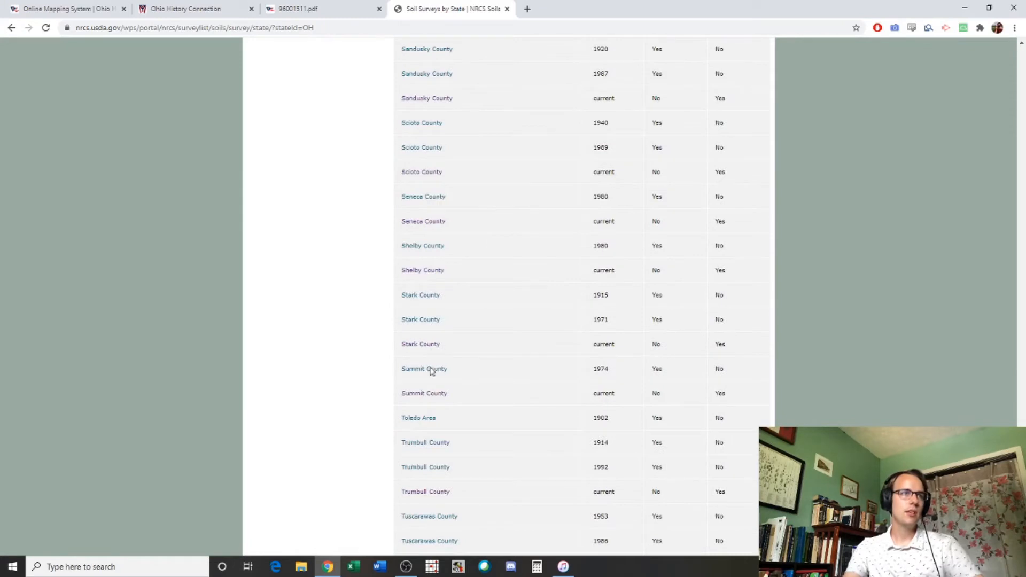
click(430, 395)
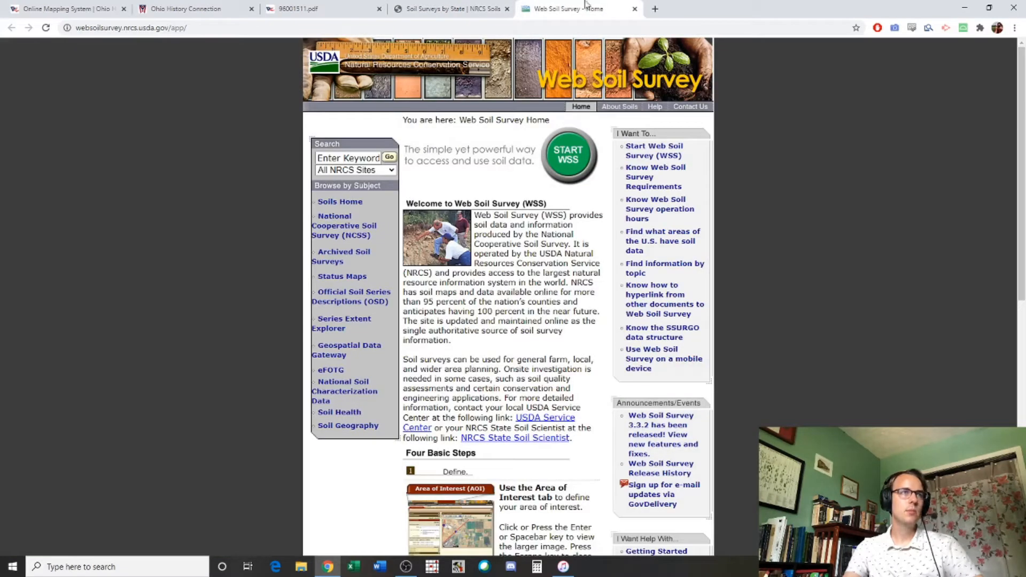
Step: Close the Web Soil Survey page and open the 1974 Summit County soil survey manuscript PDF
click(635, 9)
click(429, 370)
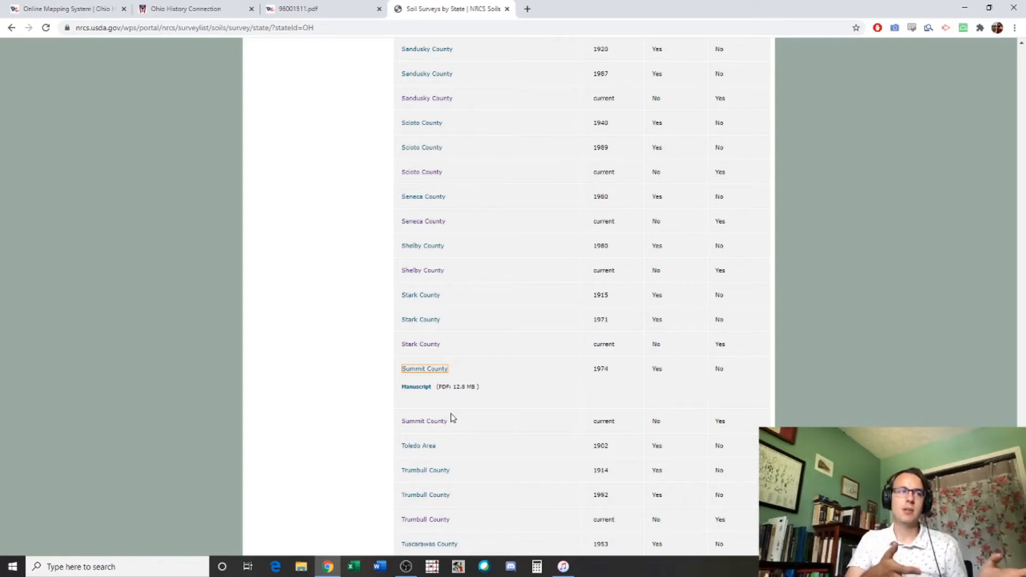
click(427, 387)
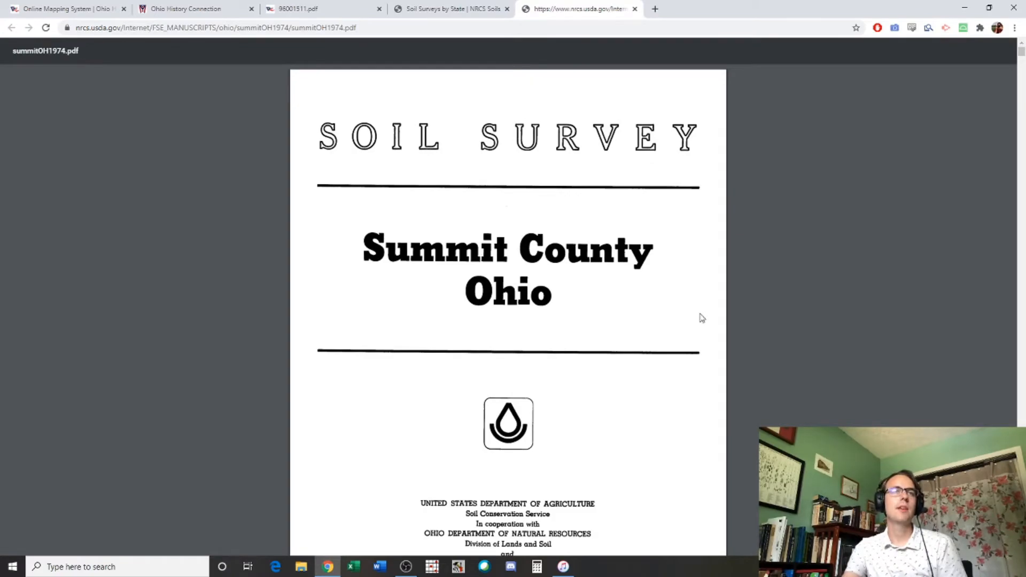
Step: Examine the soil survey's contents page for soil series and compare it with the GfD2 soil results in the online map
scroll(702, 318, down, 12)
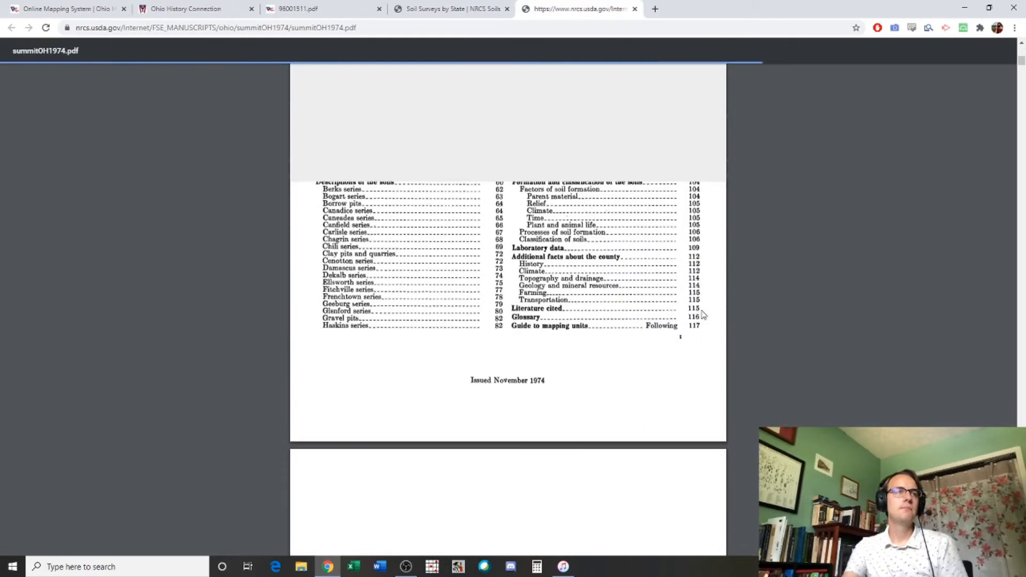
scroll(703, 314, down, 10)
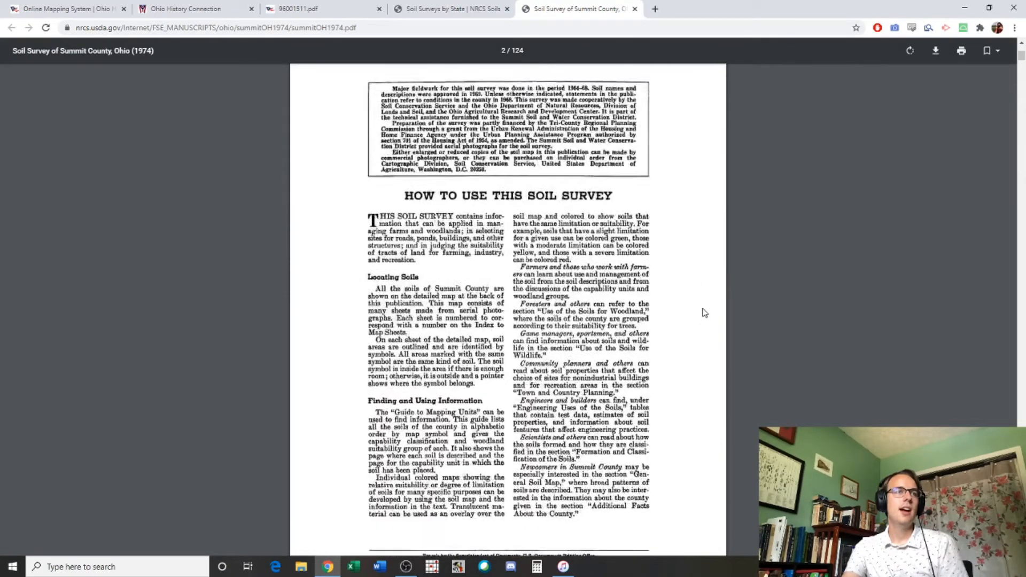
scroll(704, 313, down, 10)
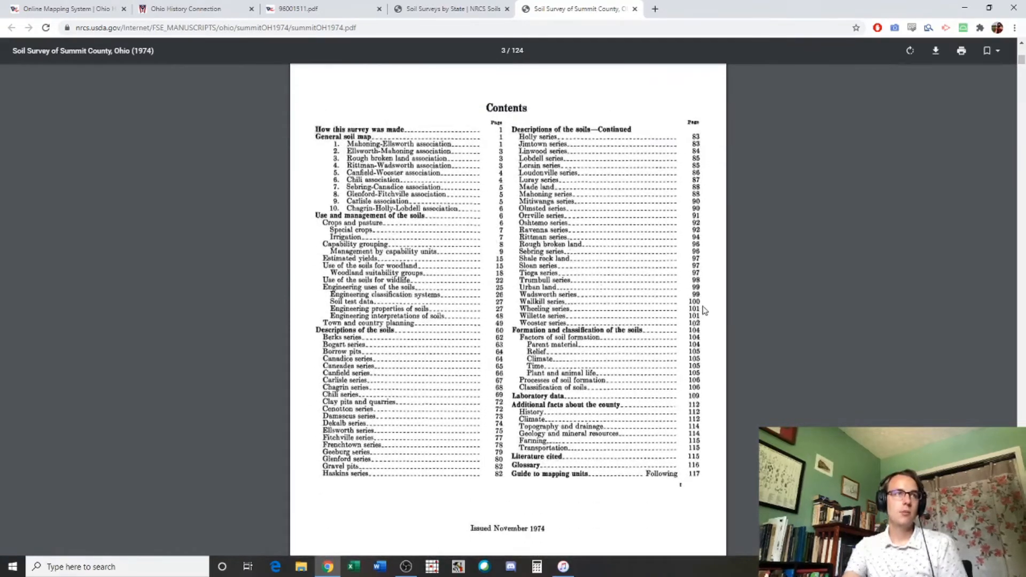
scroll(705, 310, up, 1)
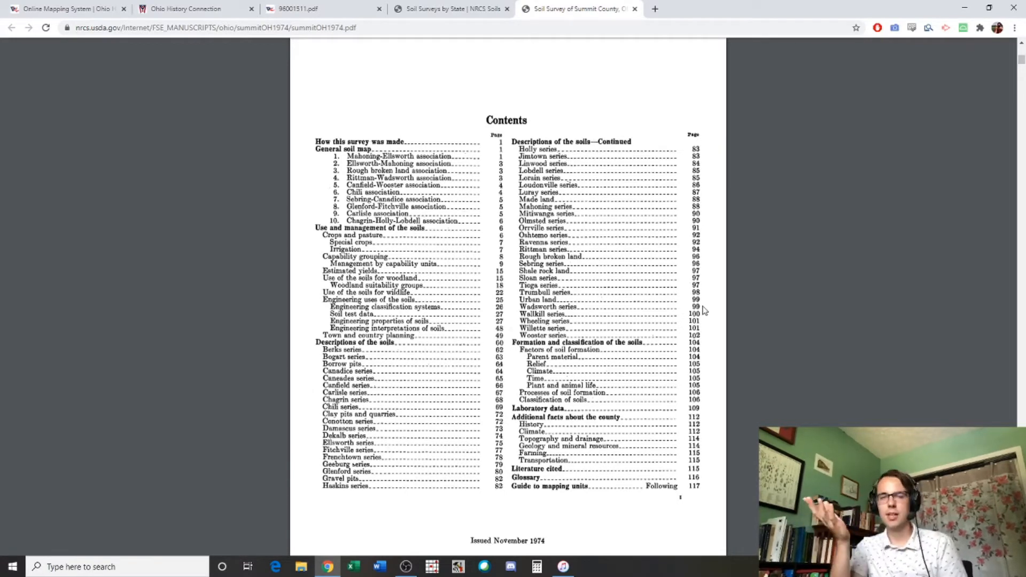
click(224, 9)
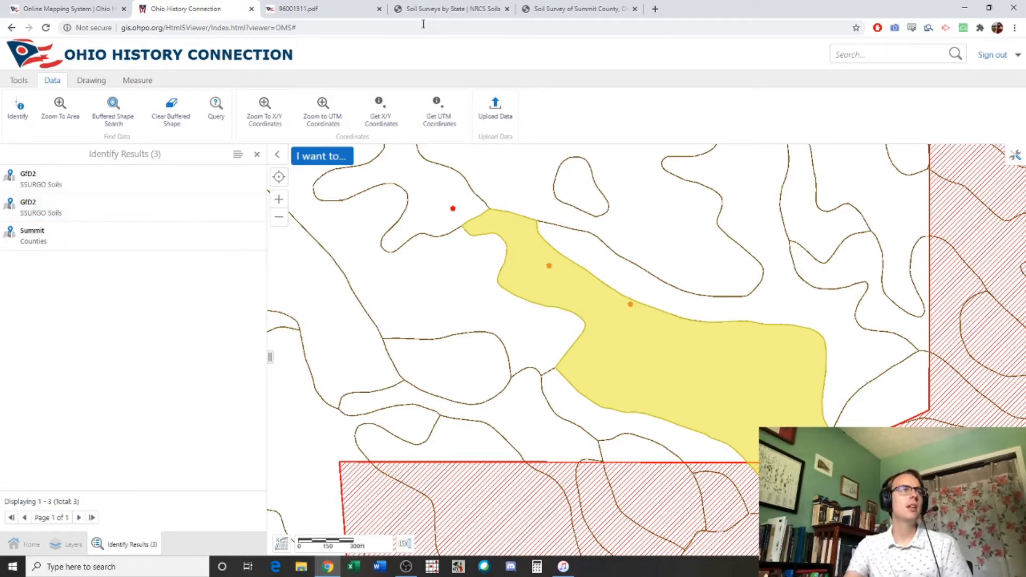
click(542, 7)
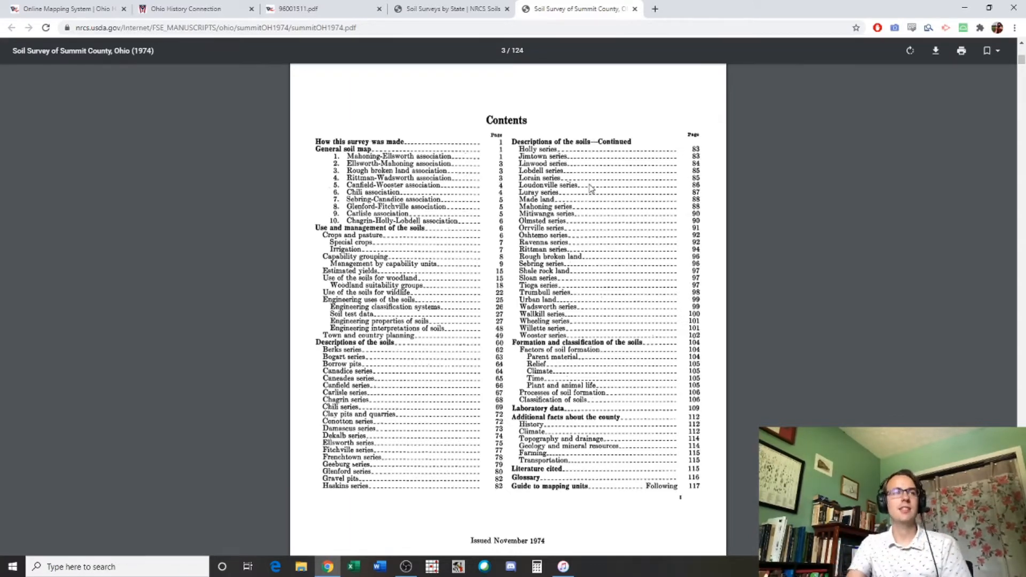
click(207, 11)
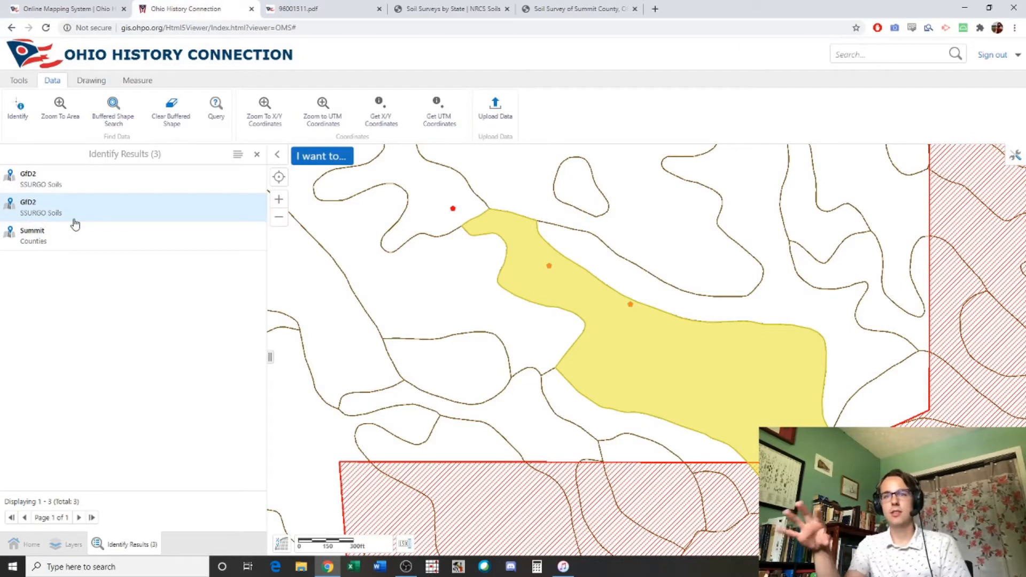
click(579, 9)
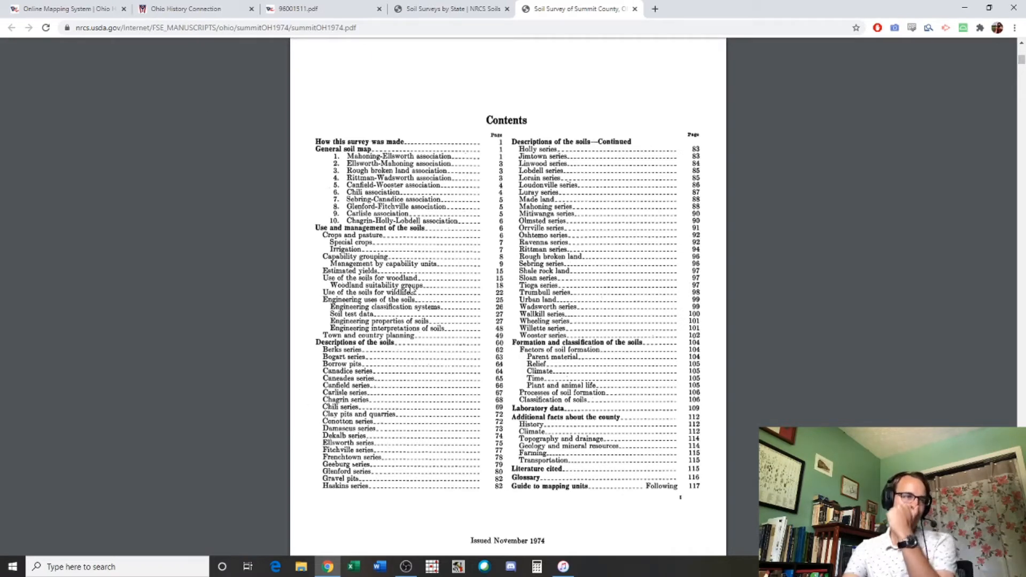
Step: Find the Glenford series descriptions on survey pages 80–81 and compare the 12 to 18 percent slopes entry with the map's GfD2 results
mouse_move(885, 73)
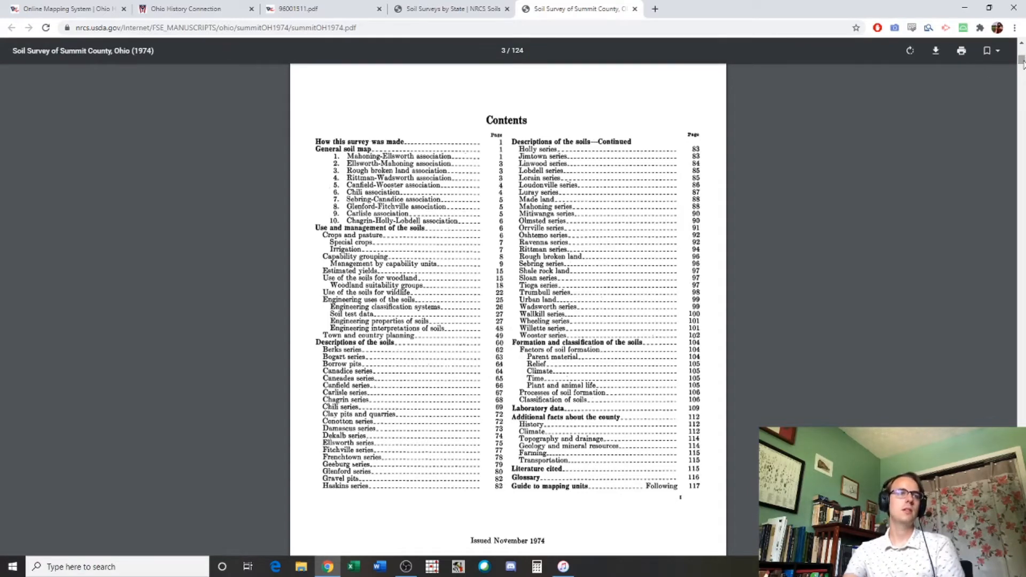
drag(1022, 61, 1021, 383)
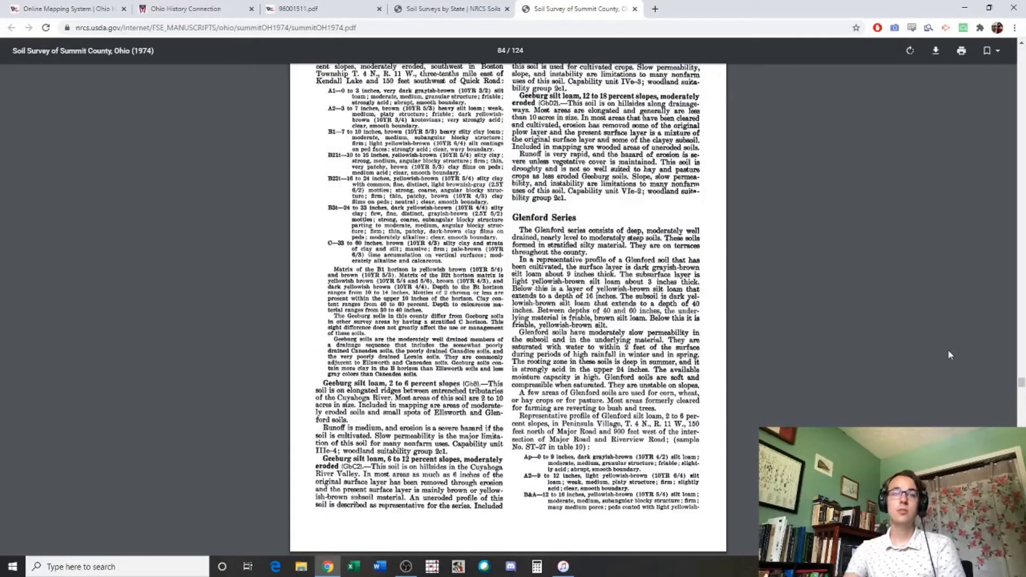
scroll(888, 347, down, 7)
scroll(867, 341, up, 5)
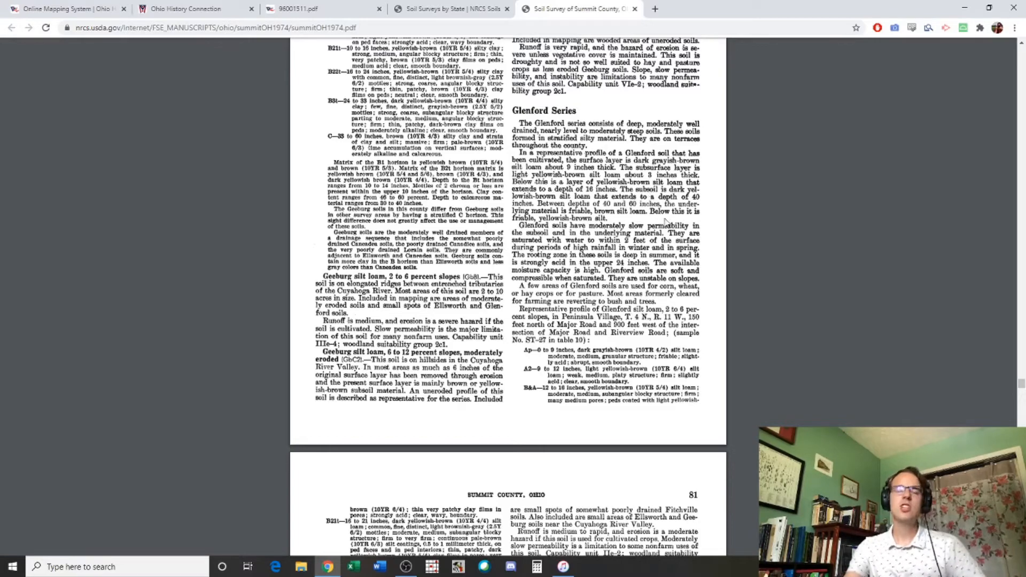
scroll(673, 216, down, 6)
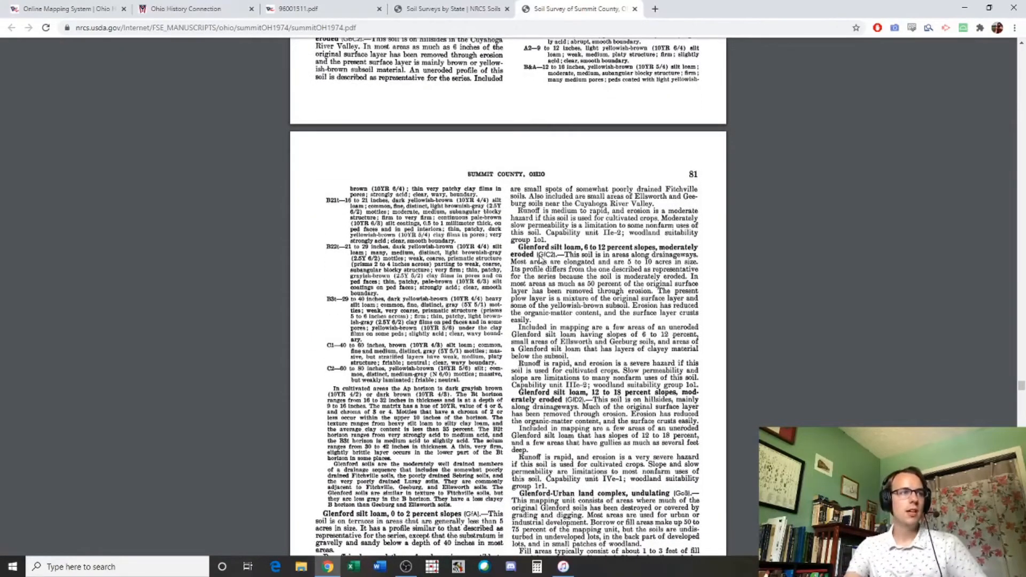
scroll(545, 262, down, 2)
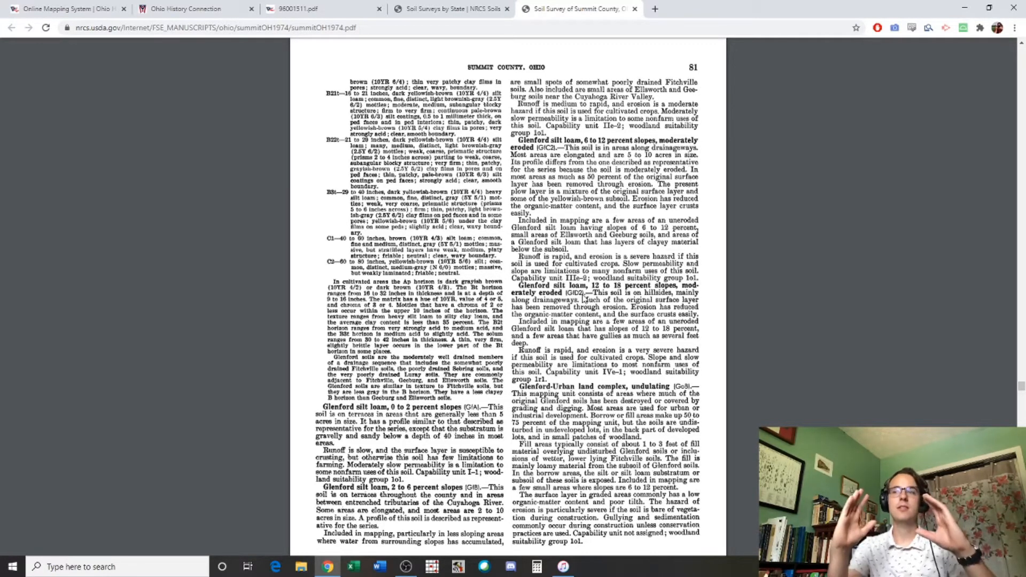
click(188, 9)
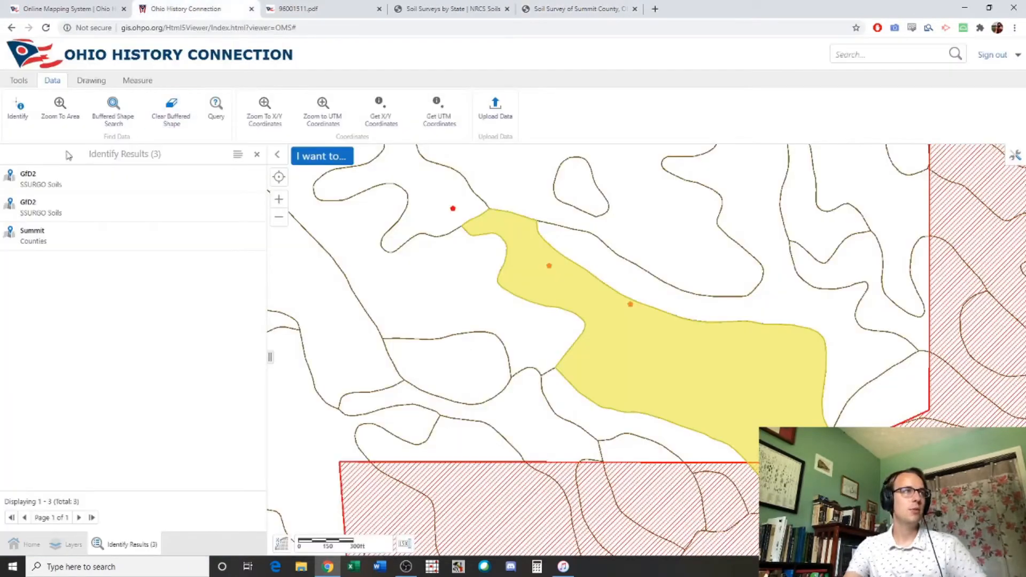
click(604, 12)
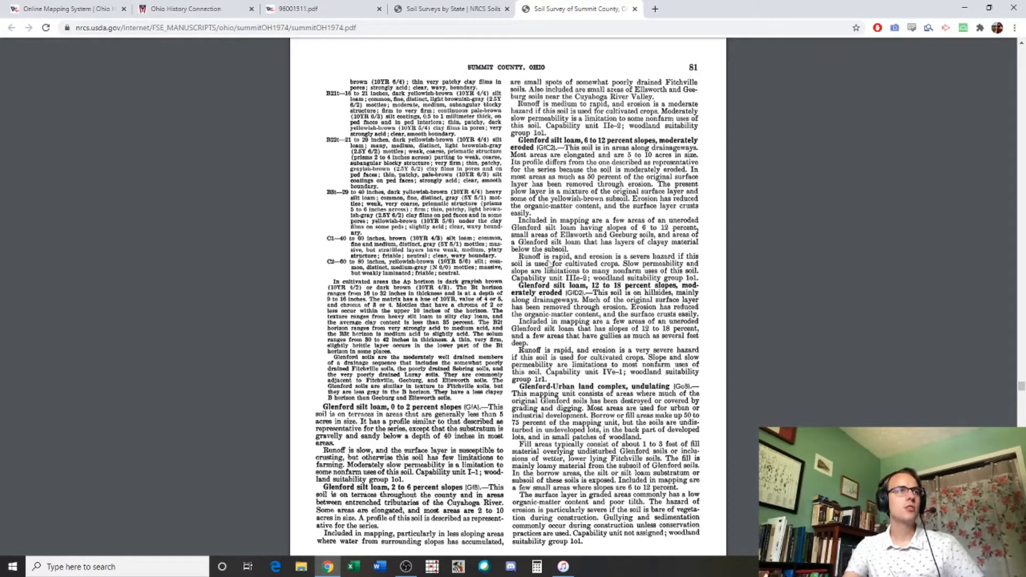
Step: In the online map, show the Base Maps group again, hide the SSURGO Soils layer, and clear the highlighted soil unit
click(208, 9)
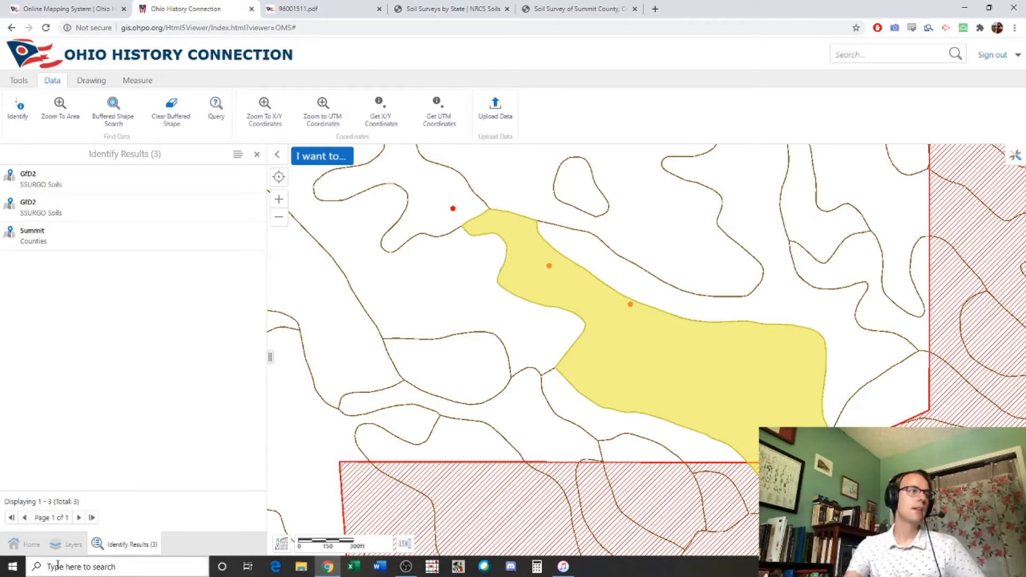
click(68, 544)
scroll(101, 467, up, 1)
click(36, 513)
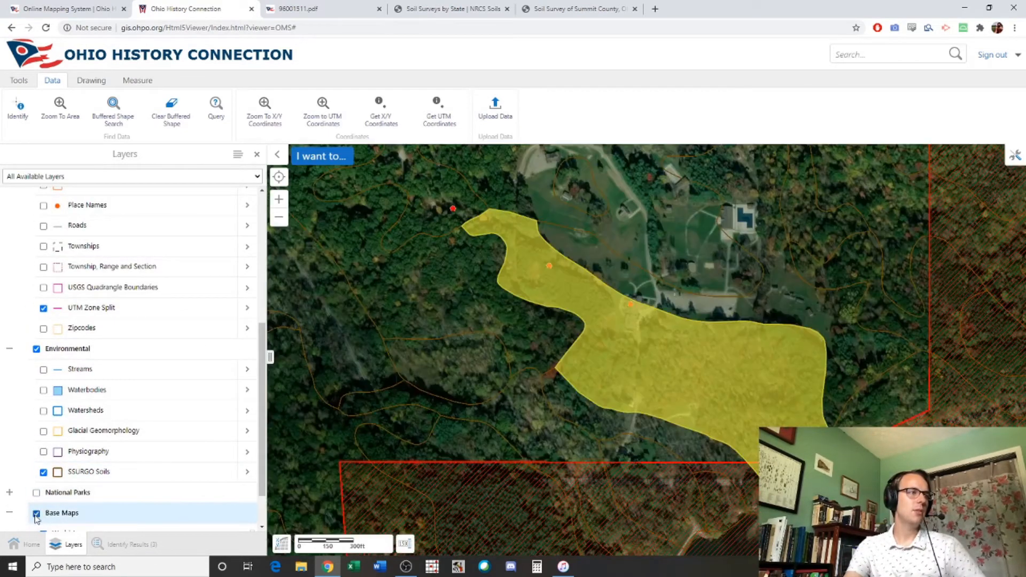
click(44, 472)
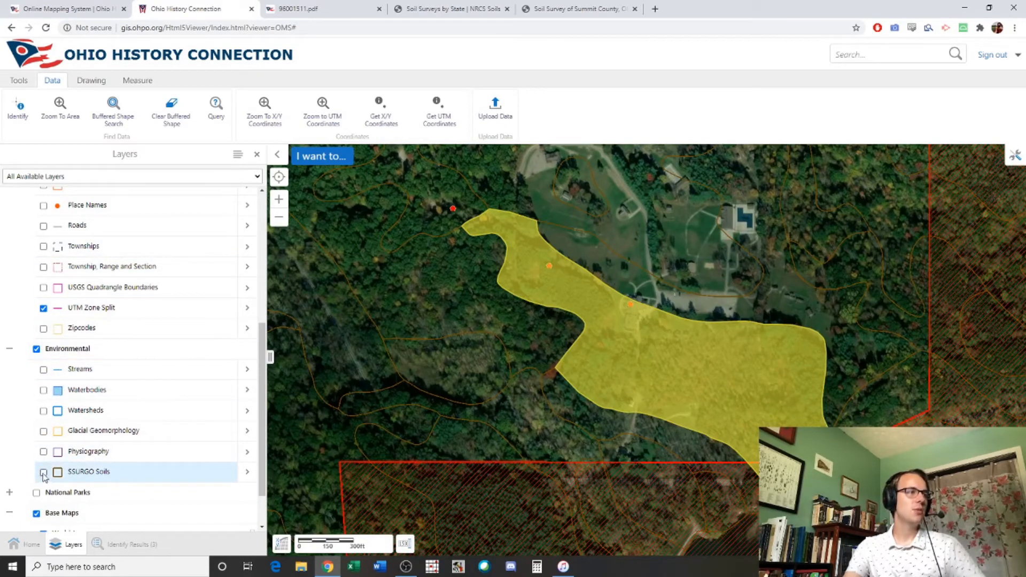
click(557, 339)
click(491, 182)
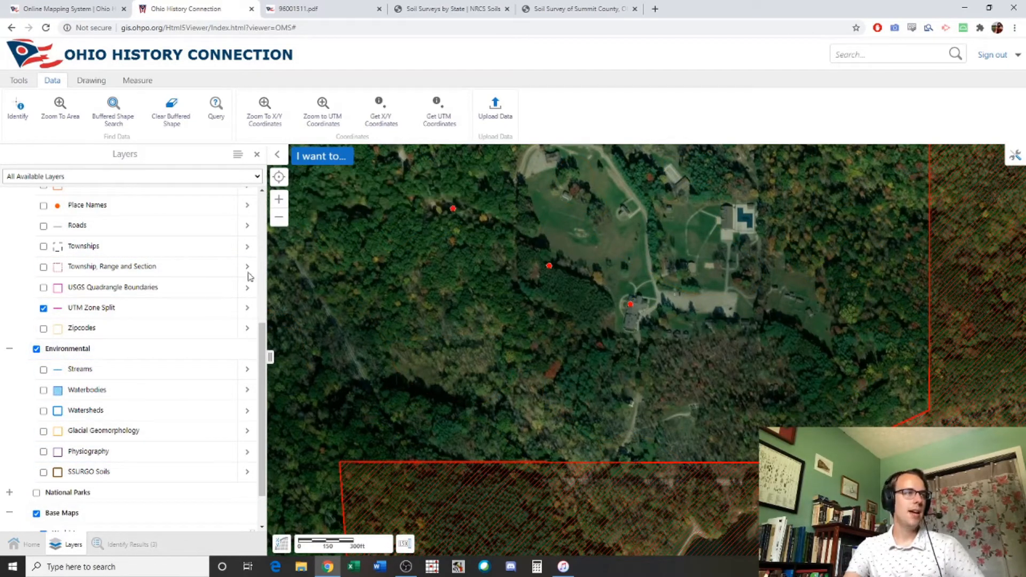
Step: Replace the World_Imagery base map with USGS Quads and view the wider area around Camp Manatoc
scroll(125, 466, down, 1)
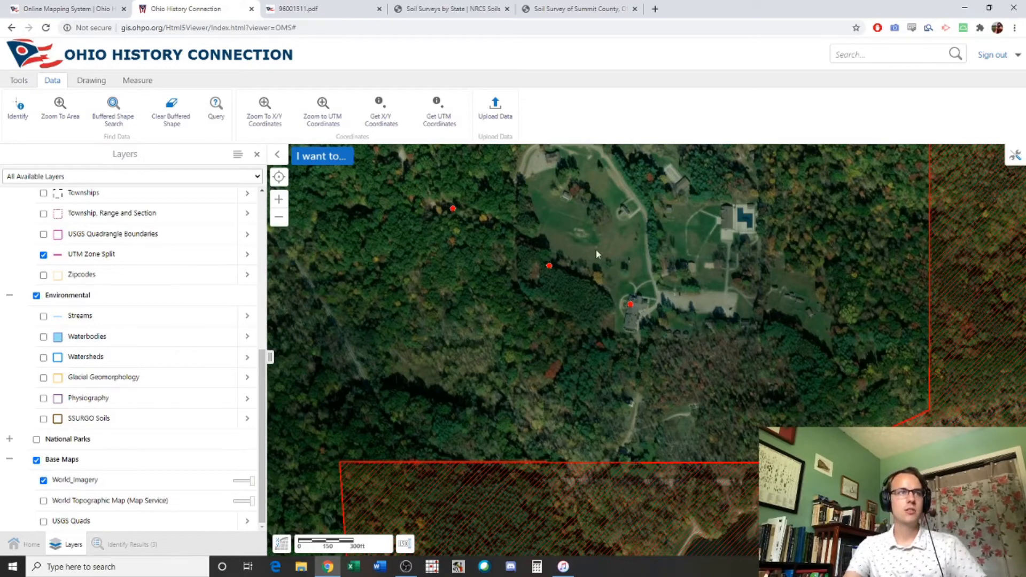
click(44, 521)
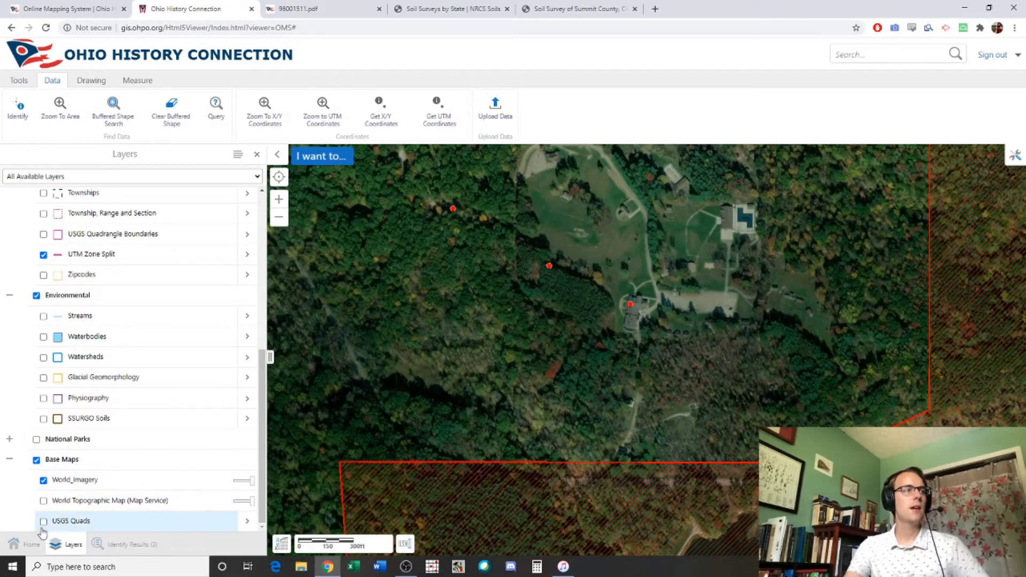
click(43, 481)
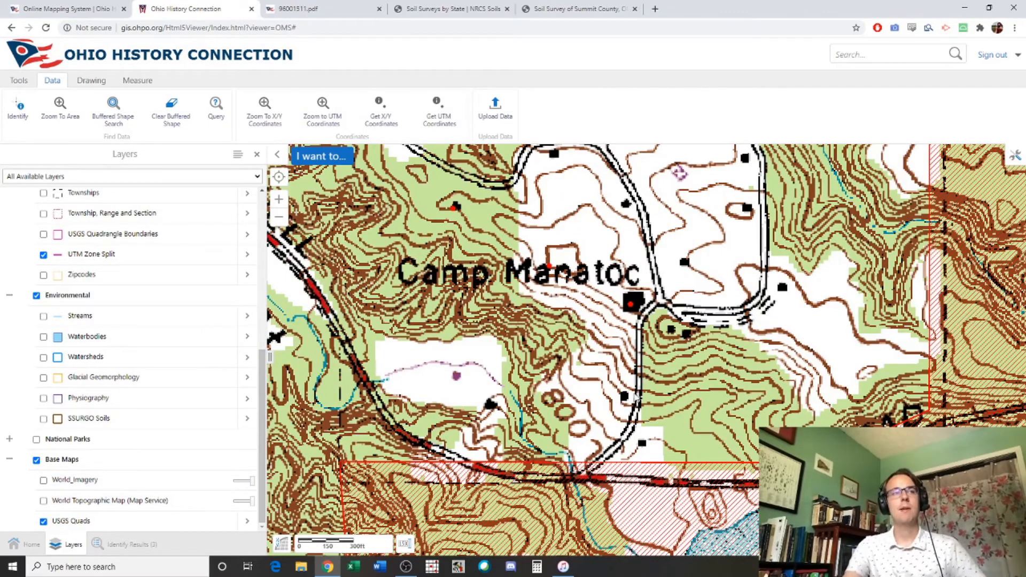
scroll(636, 396, down, 1)
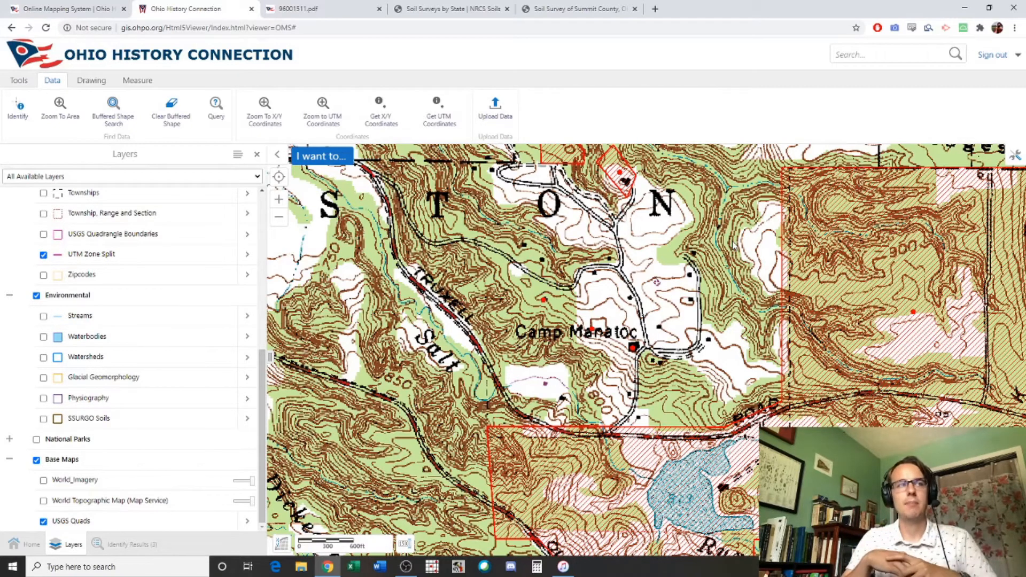
Step: Search the web for "usgs topographic maps" in a new browser tab
click(572, 8)
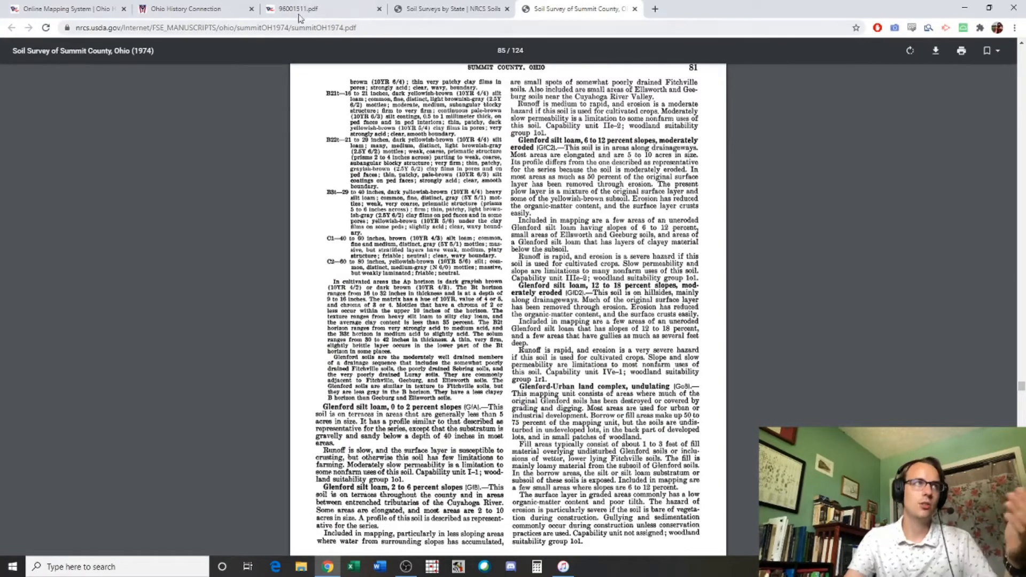
click(186, 9)
click(654, 8)
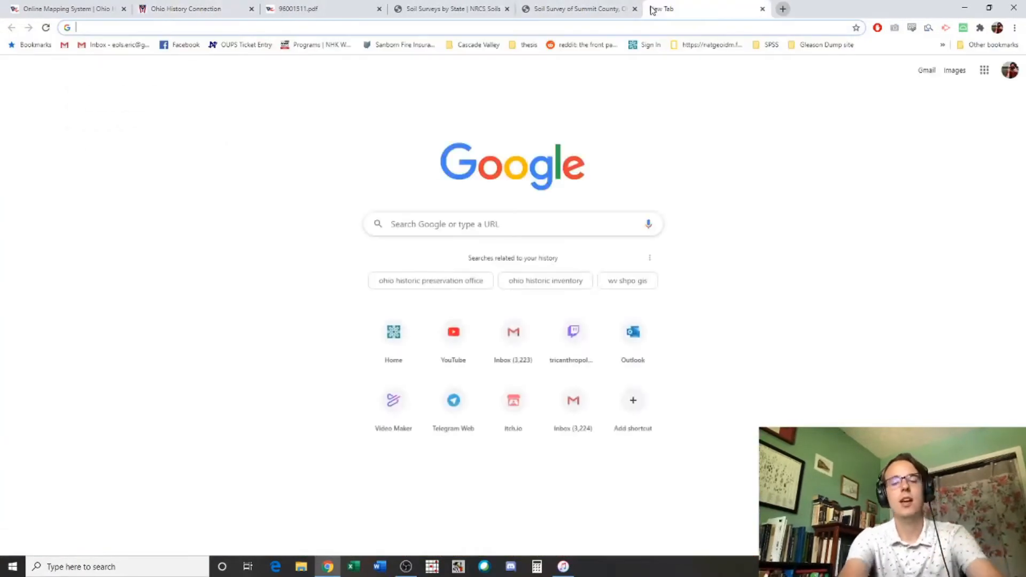
text(usgs top)
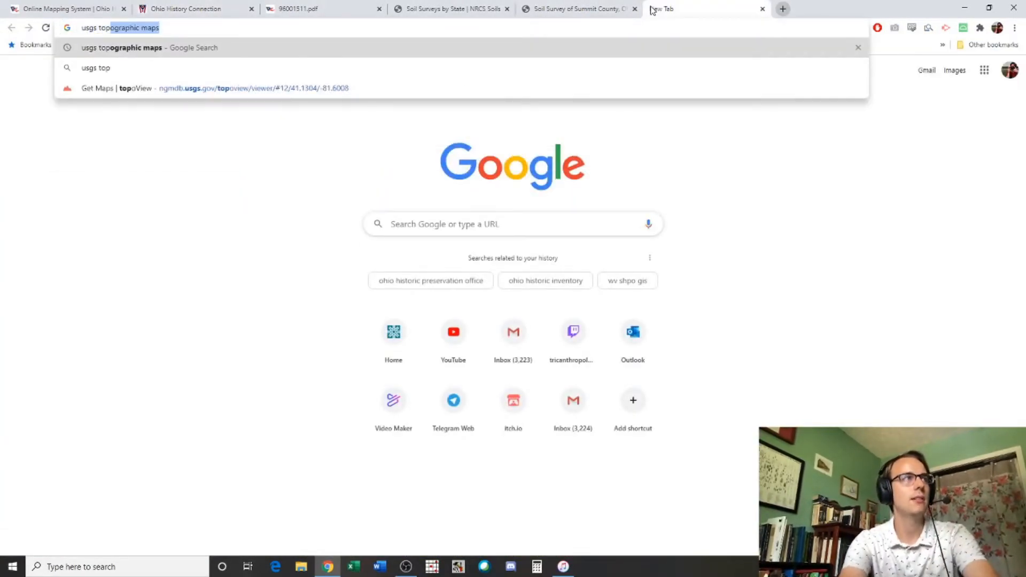
key(Return)
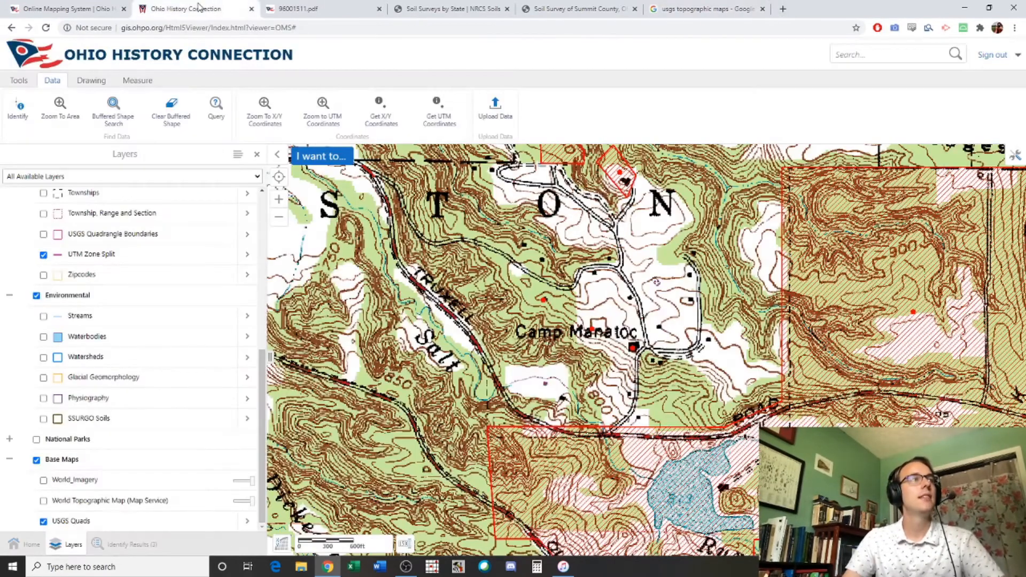
Step: Return to the online map and turn on the USGS Quadrangle Boundaries layer
click(198, 8)
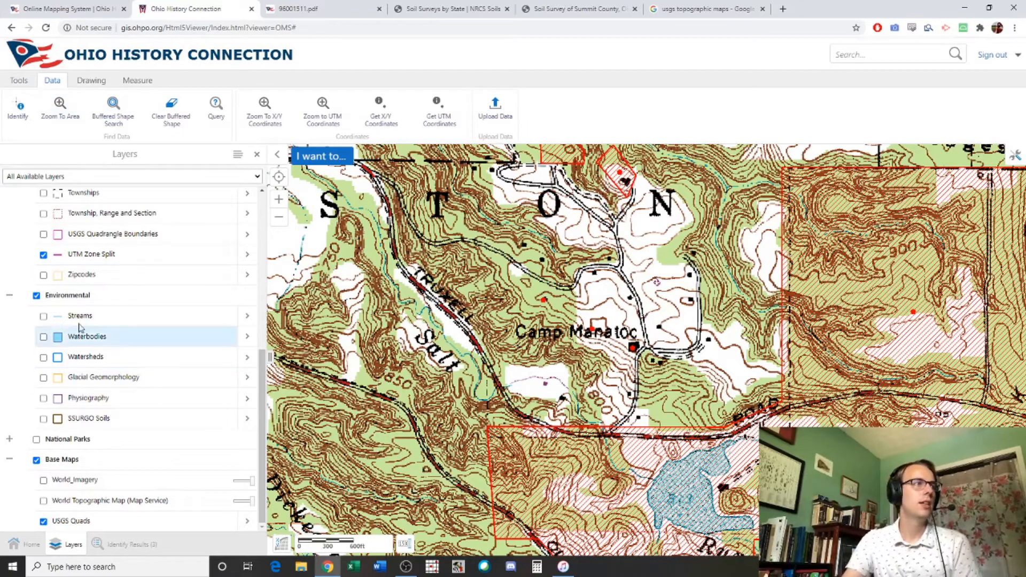
click(43, 234)
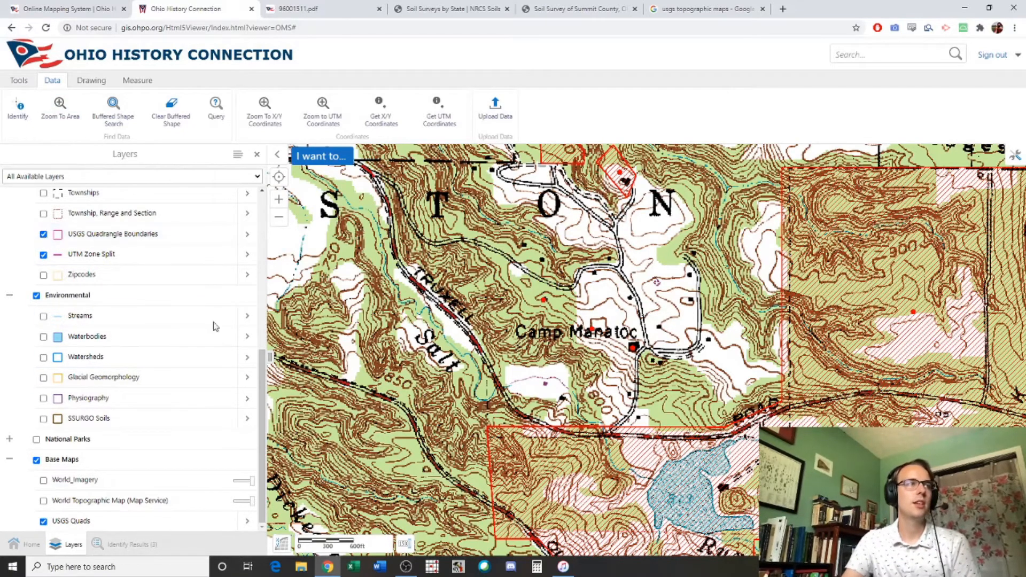
Step: Hide the UTM Zone Split layer, switch the base map from USGS Quads to World_Imagery, and show the surrounding quadrangle boundaries
click(45, 256)
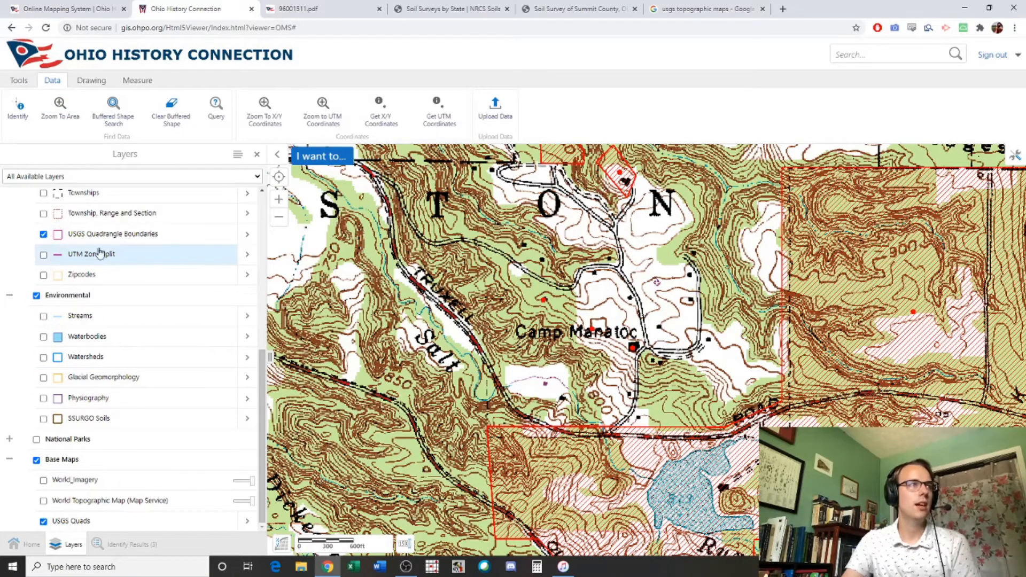
click(44, 480)
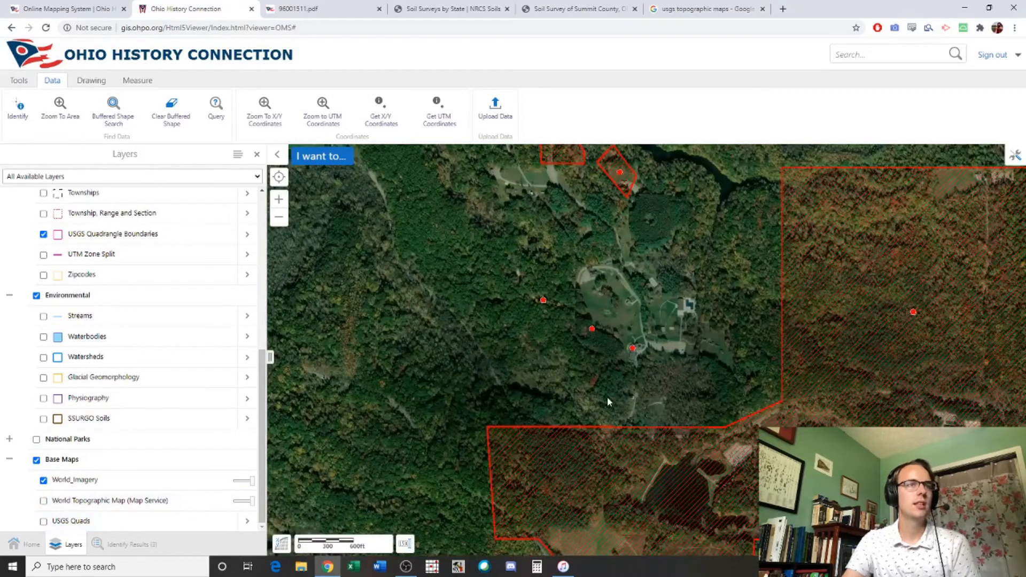
scroll(608, 396, down, 3)
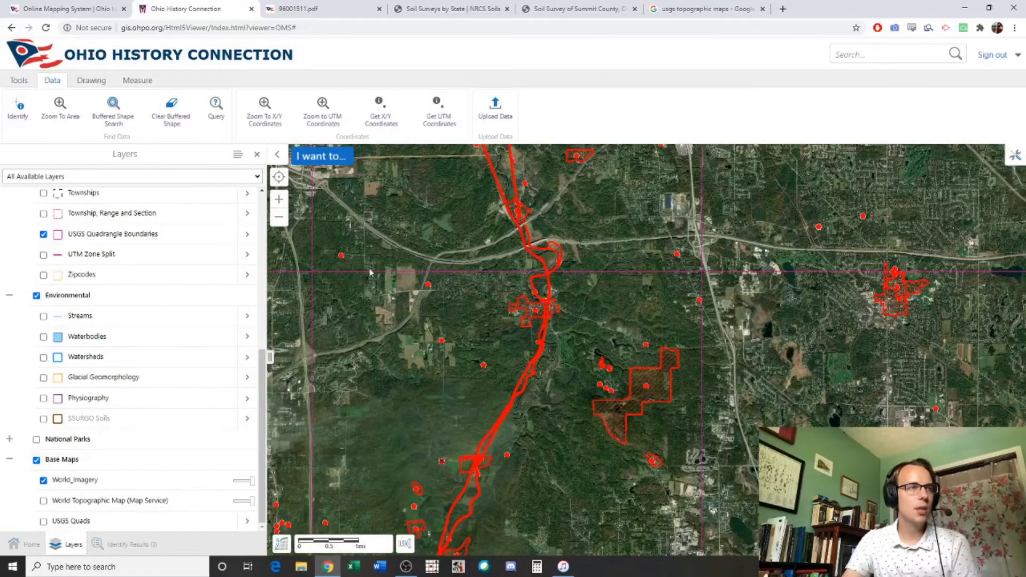
scroll(370, 273, down, 1)
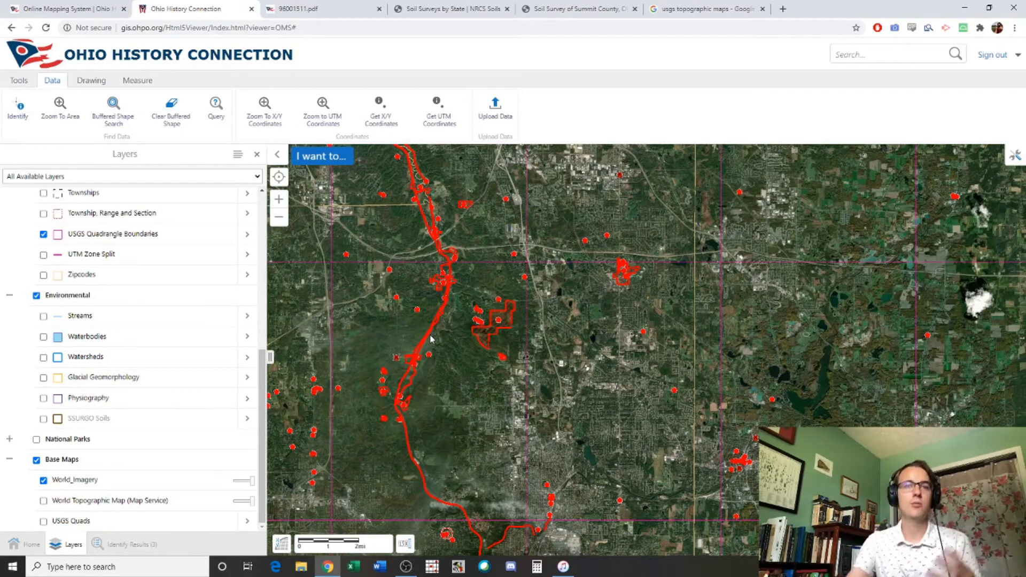
Step: Identify the map features beside the Camp Manatoc area and highlight the Peninsula USGS quadrangle on the map
click(332, 157)
click(345, 235)
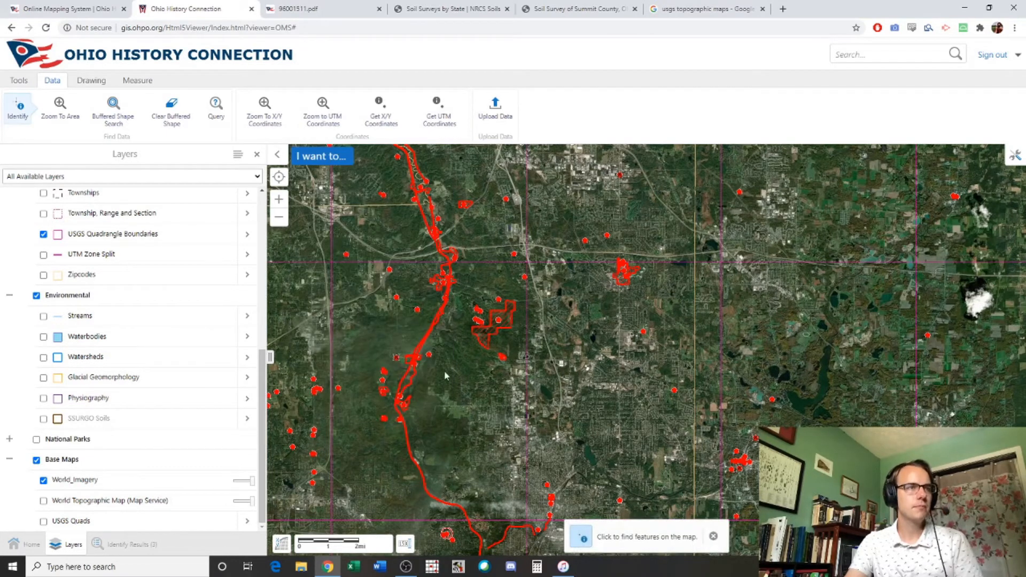
click(467, 346)
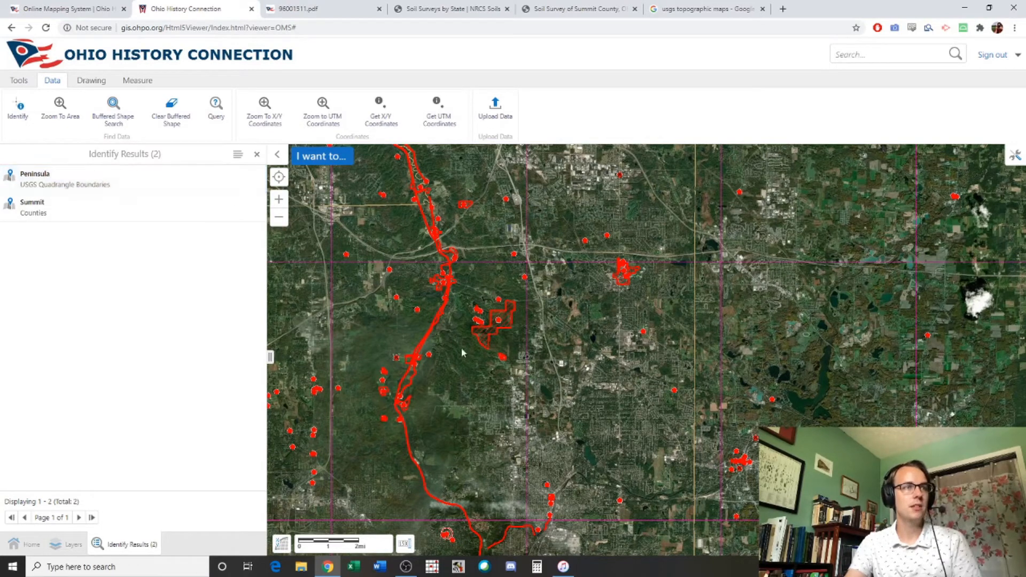
click(102, 192)
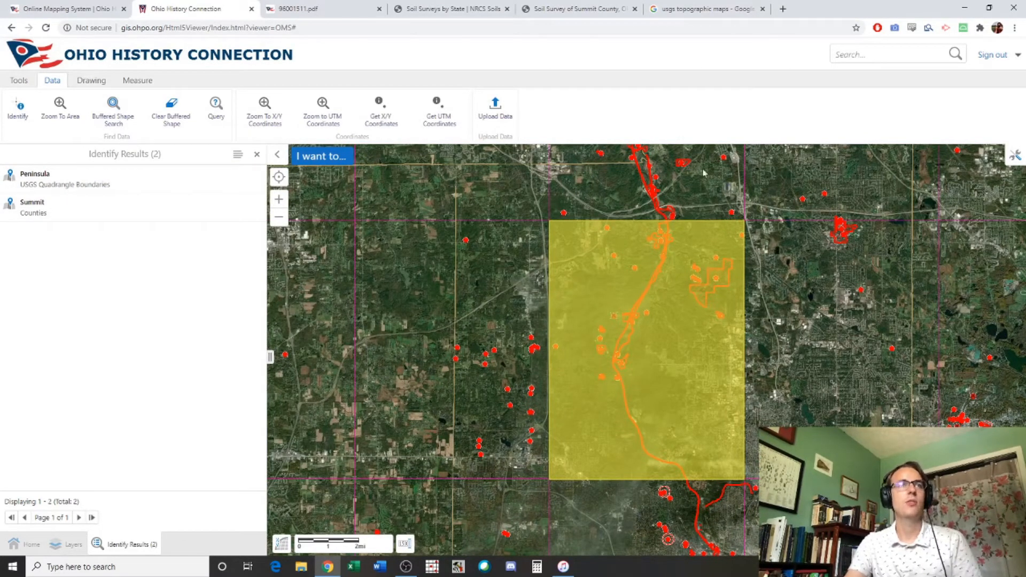
Step: Go to the USGS topoView map viewer, dismiss its welcome message, and list the topographic maps covering Manatoc Scout Reservation
click(705, 9)
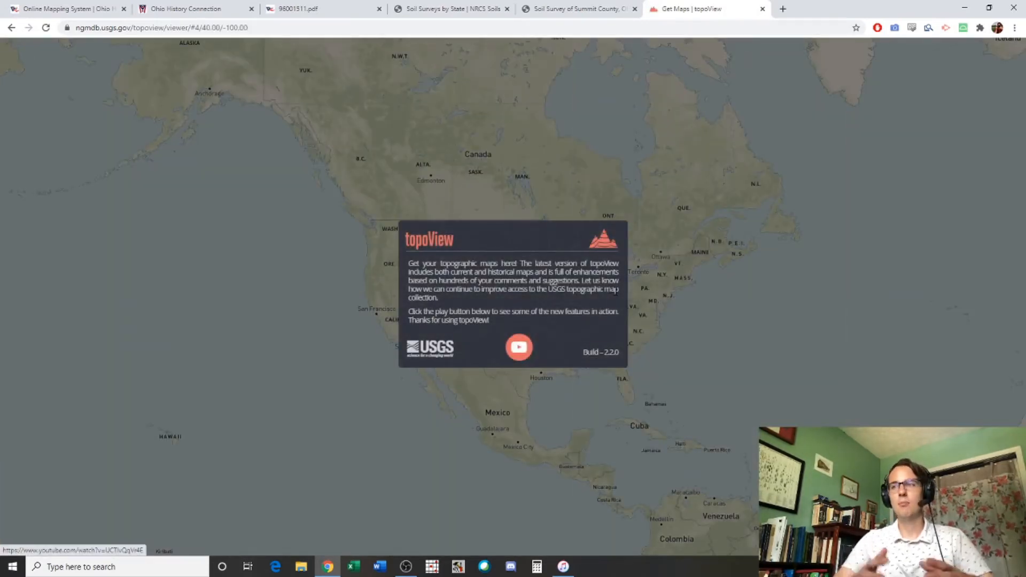
click(607, 270)
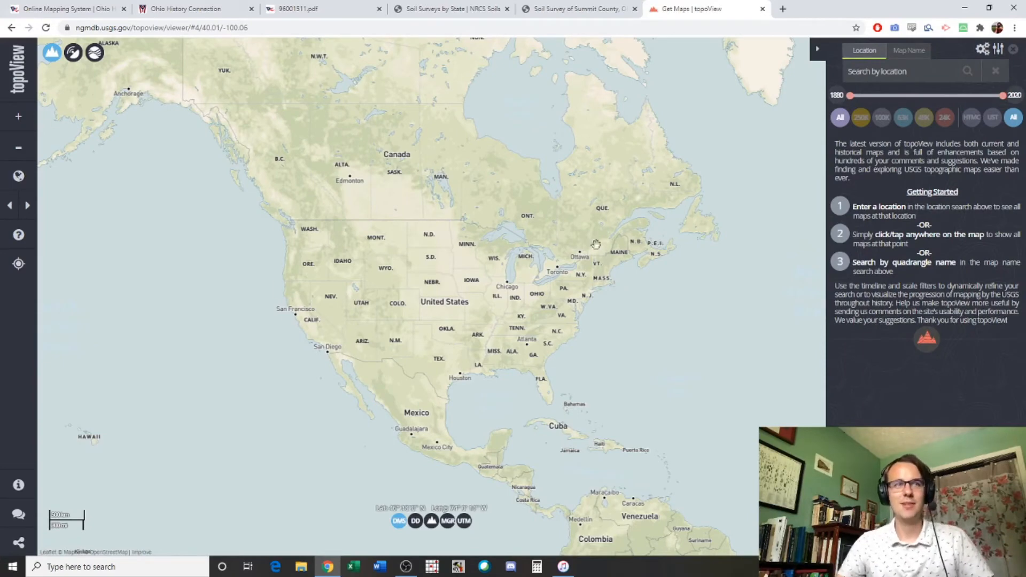
scroll(545, 281, up, 2)
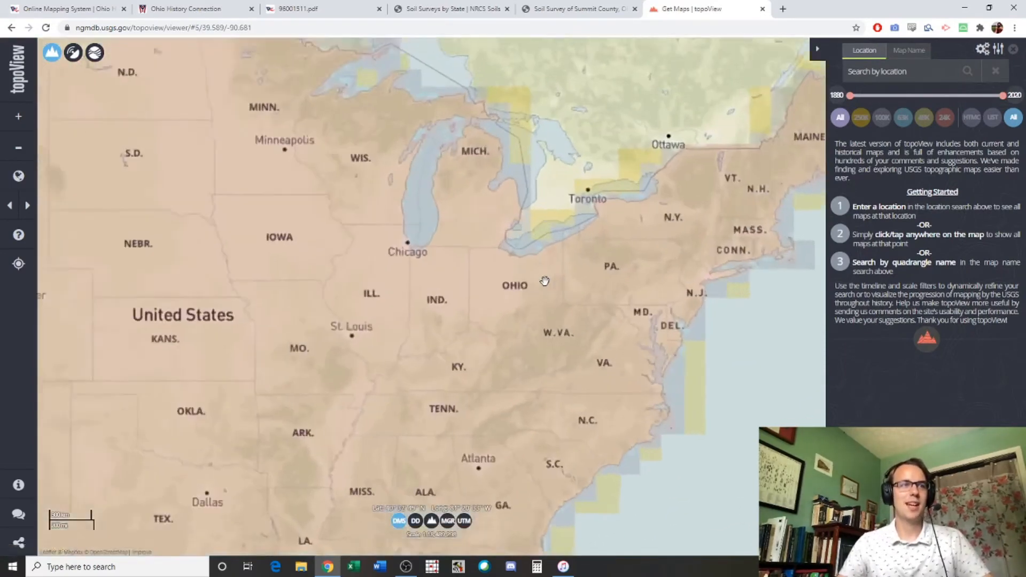
scroll(543, 267, up, 2)
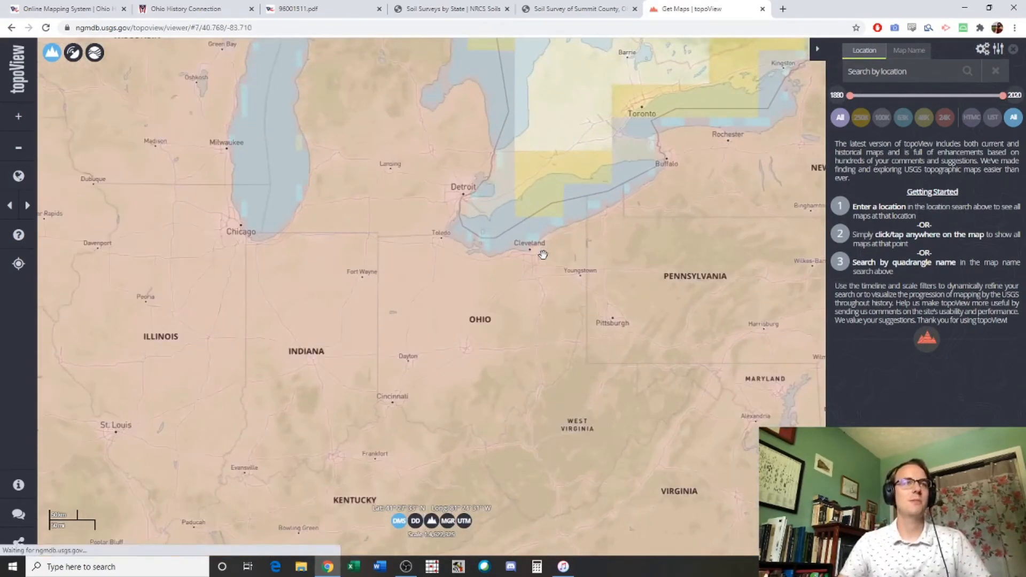
scroll(536, 274, up, 1)
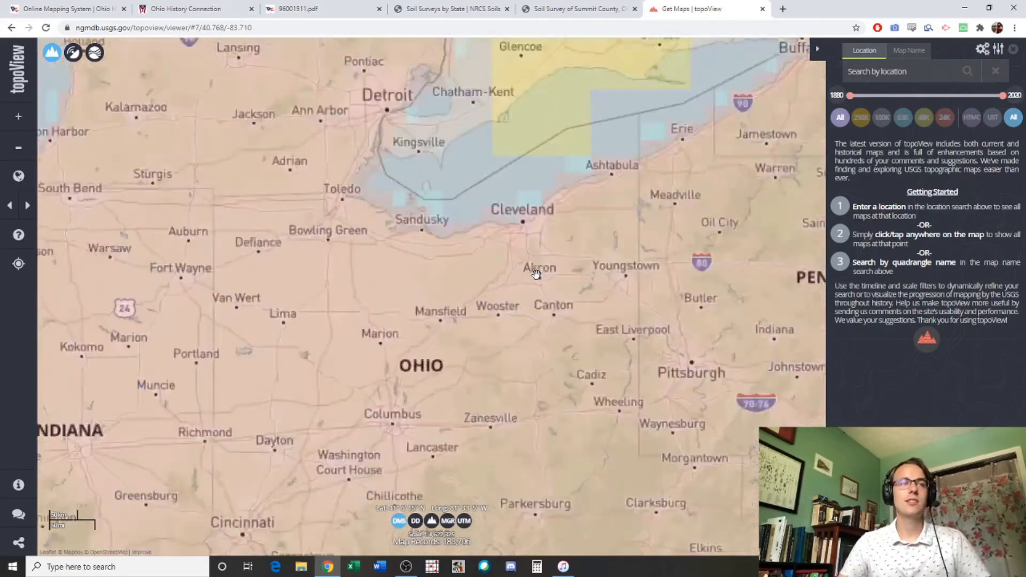
scroll(536, 274, up, 4)
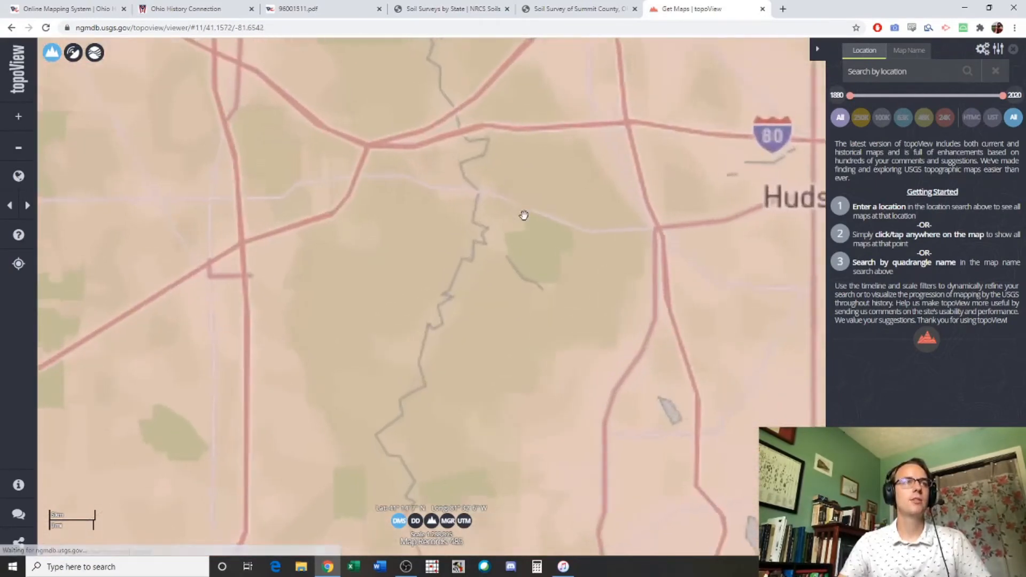
drag(514, 162, 454, 164)
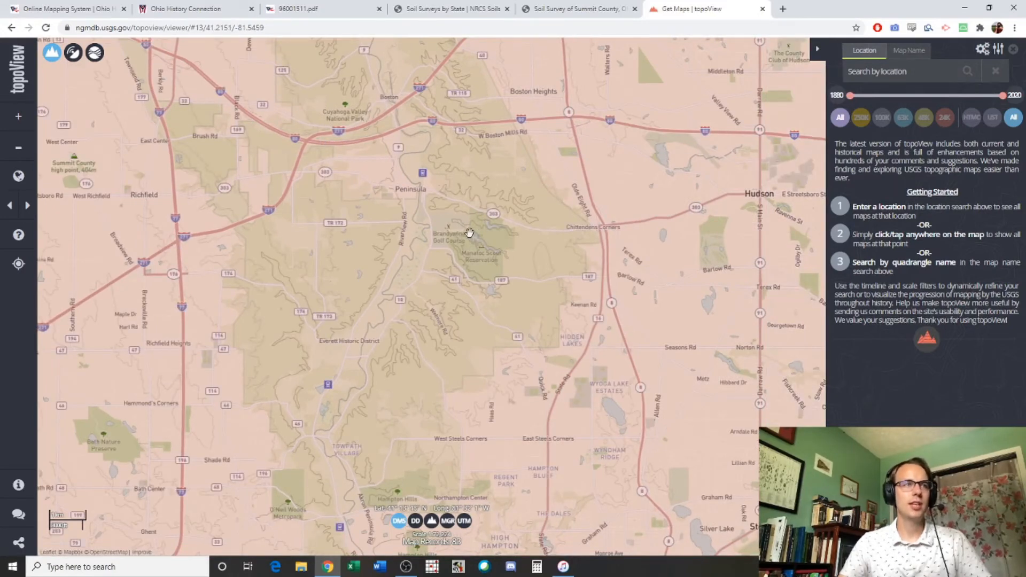
scroll(470, 233, up, 1)
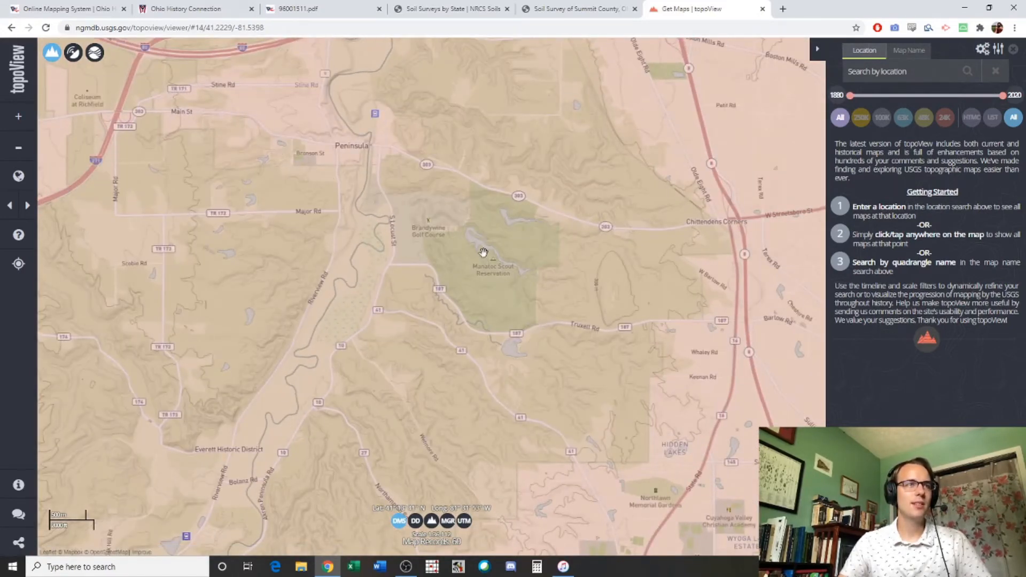
click(484, 306)
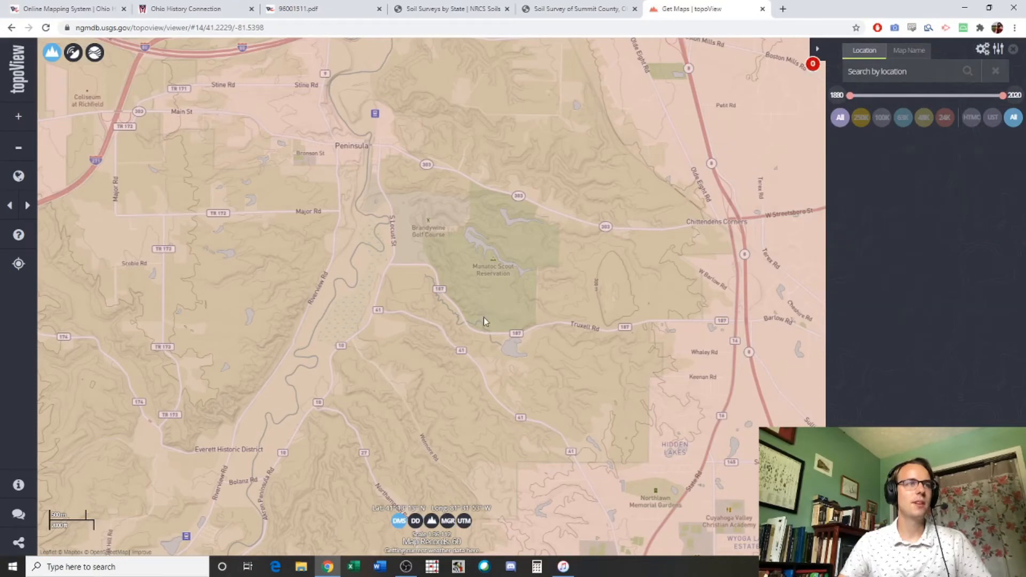
scroll(900, 310, down, 5)
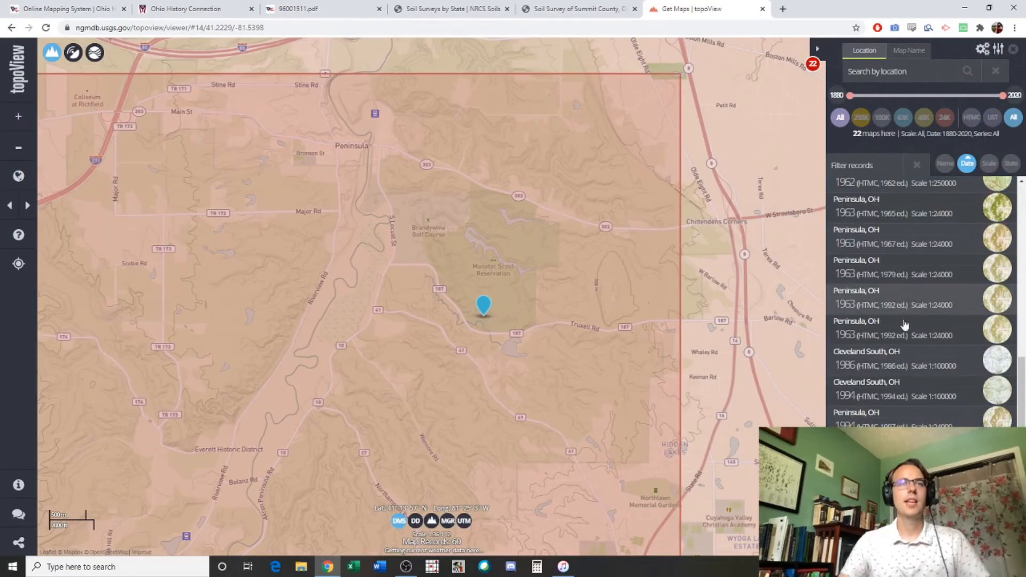
Step: Search topoView by map name for "Peninsula, OH", then shorten the search to "Peninsula"
click(910, 52)
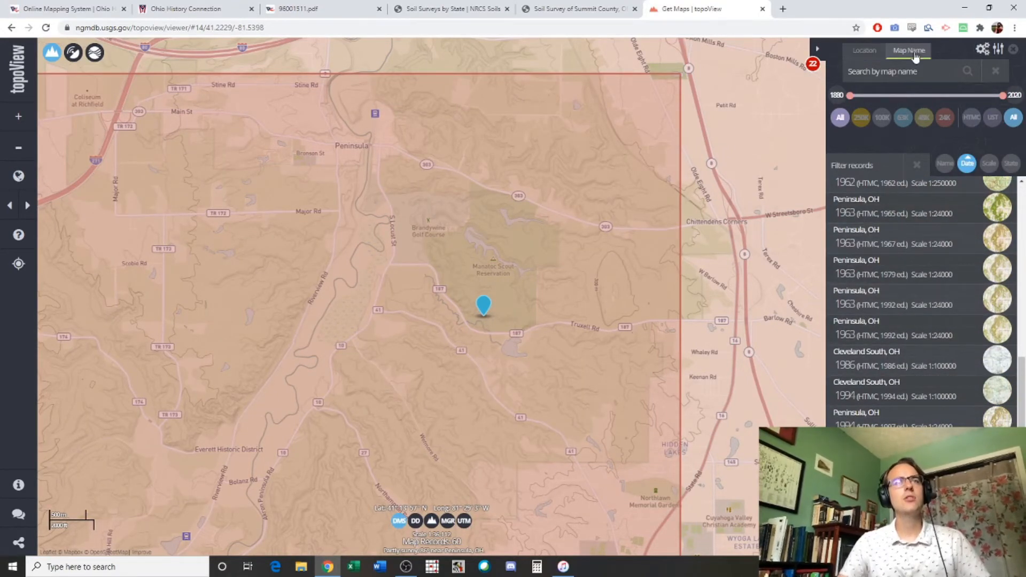
click(893, 69)
text(Peninsula, OH)
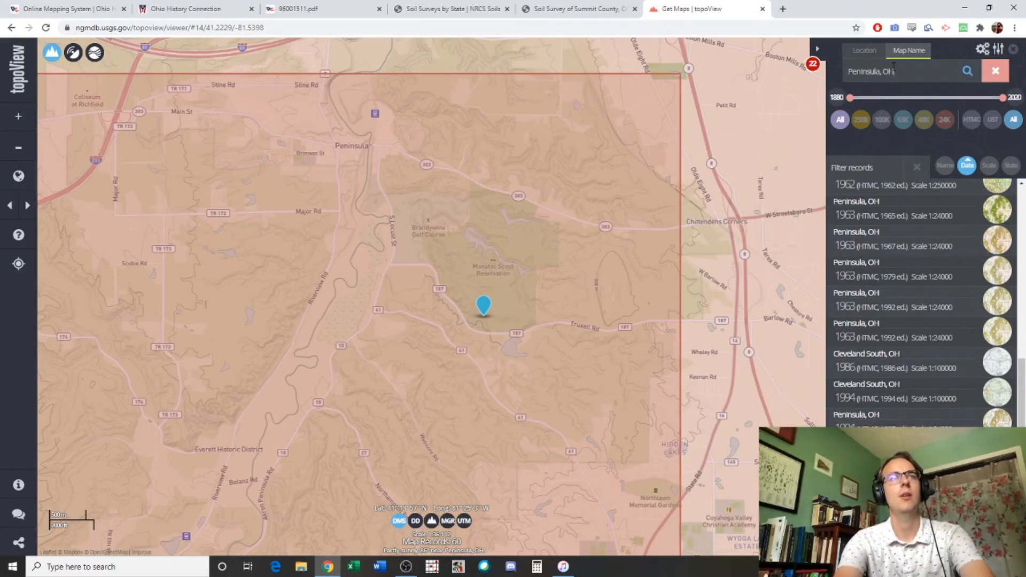
key(Return)
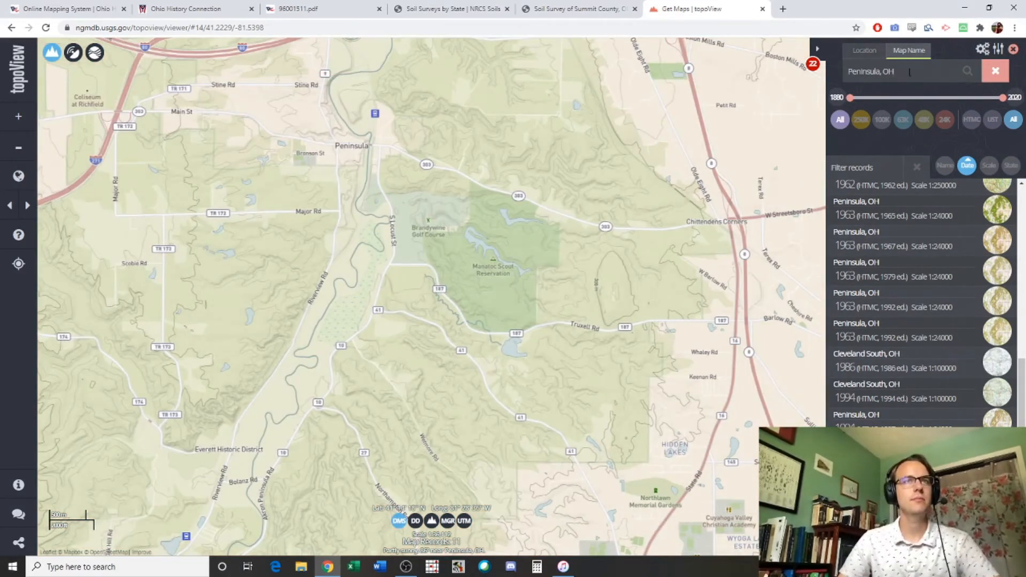
key(BackSpace)
key(BackSpace)
key(BackSpace)
key(Return)
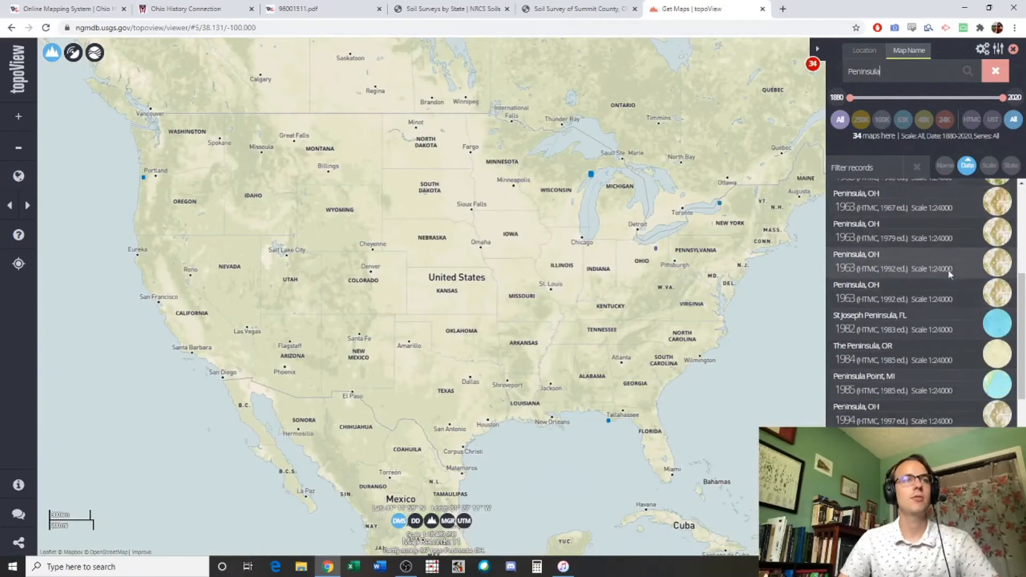
Step: Select the Peninsula quadrangle in northeast Ohio to list its available map editions
mouse_move(659, 249)
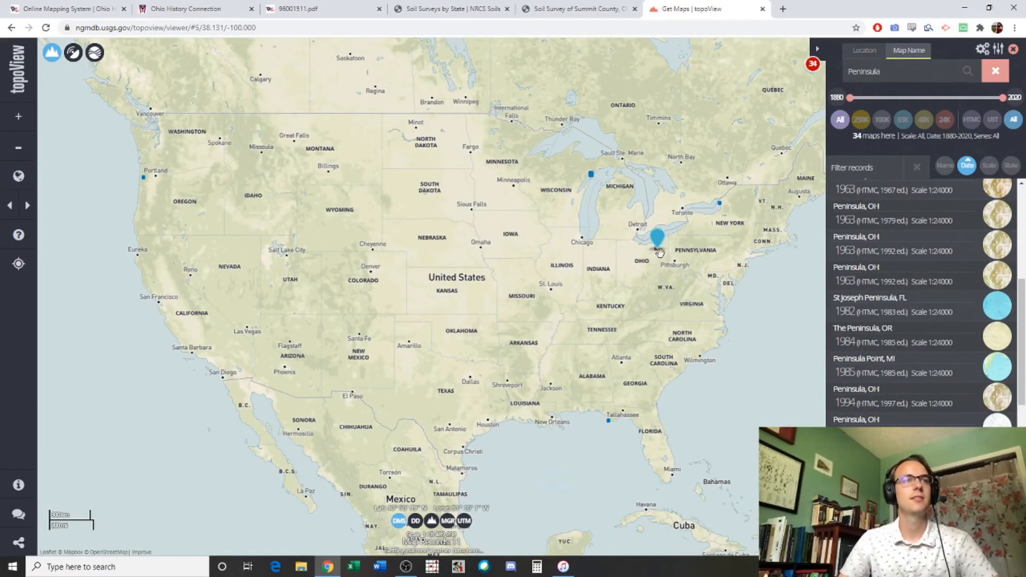
scroll(664, 253, up, 5)
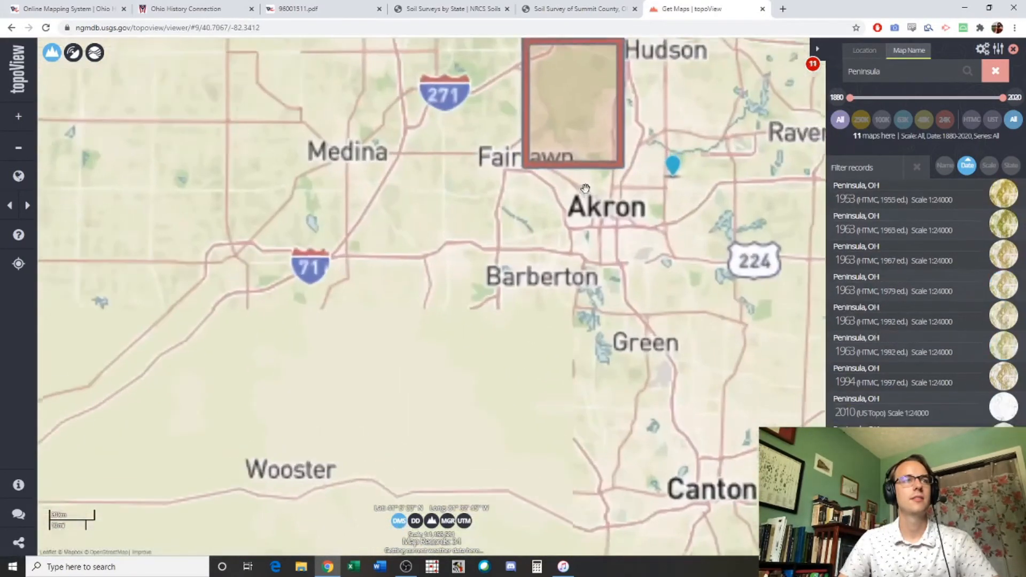
click(586, 149)
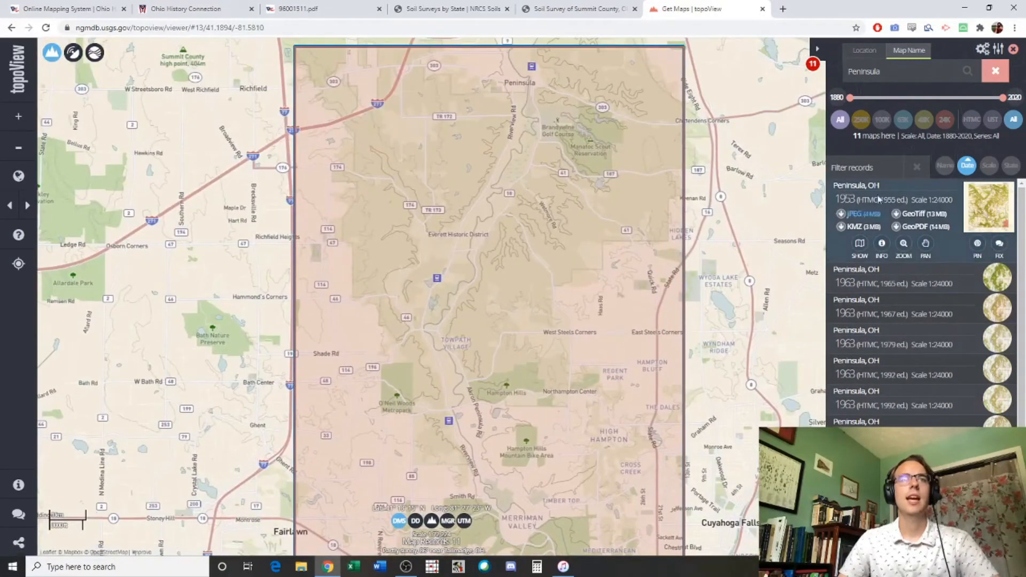
Step: Switch back to searching by location and list all maps covering the point at Manatoc Scout Reservation
click(588, 143)
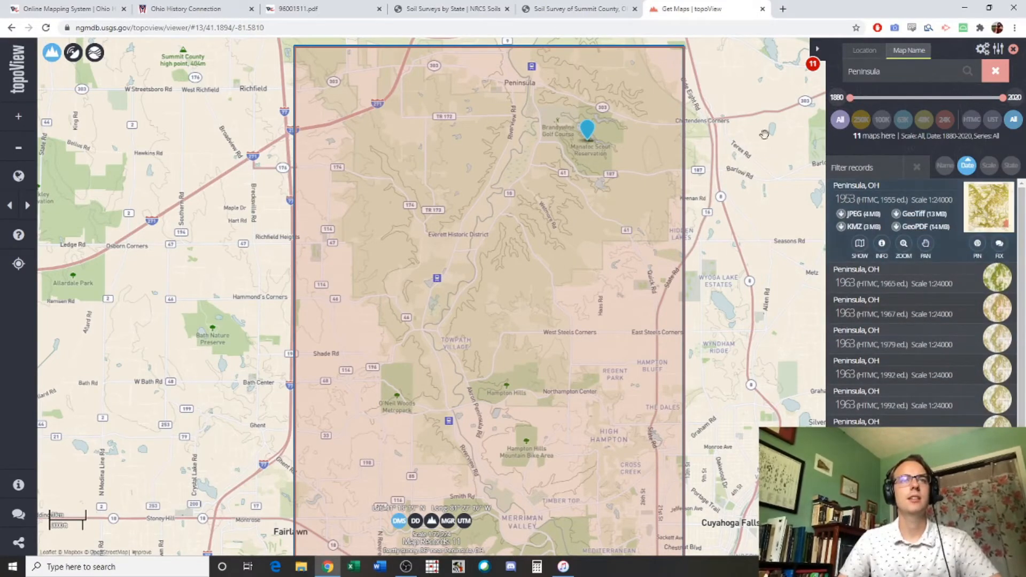
click(864, 50)
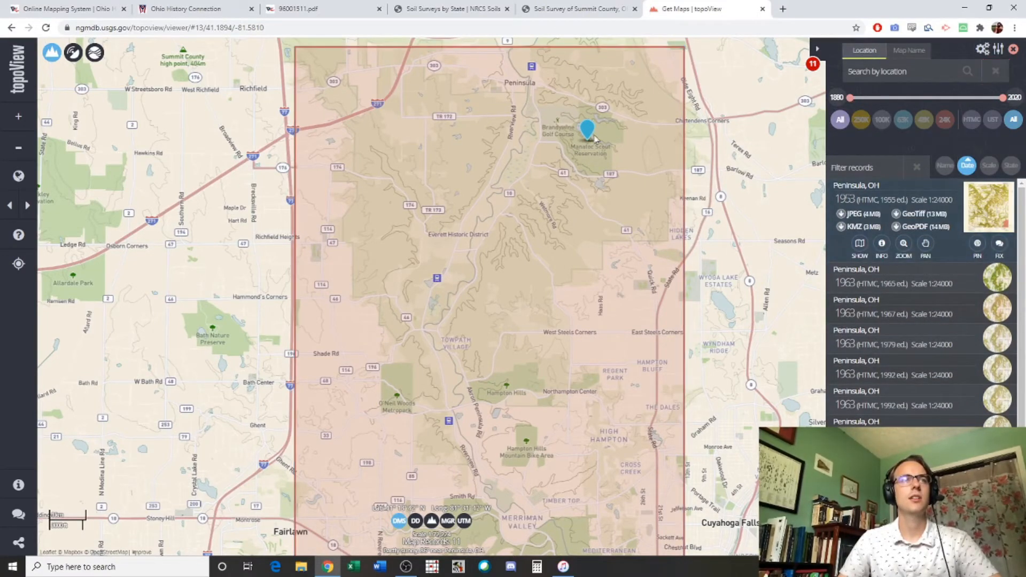
click(585, 134)
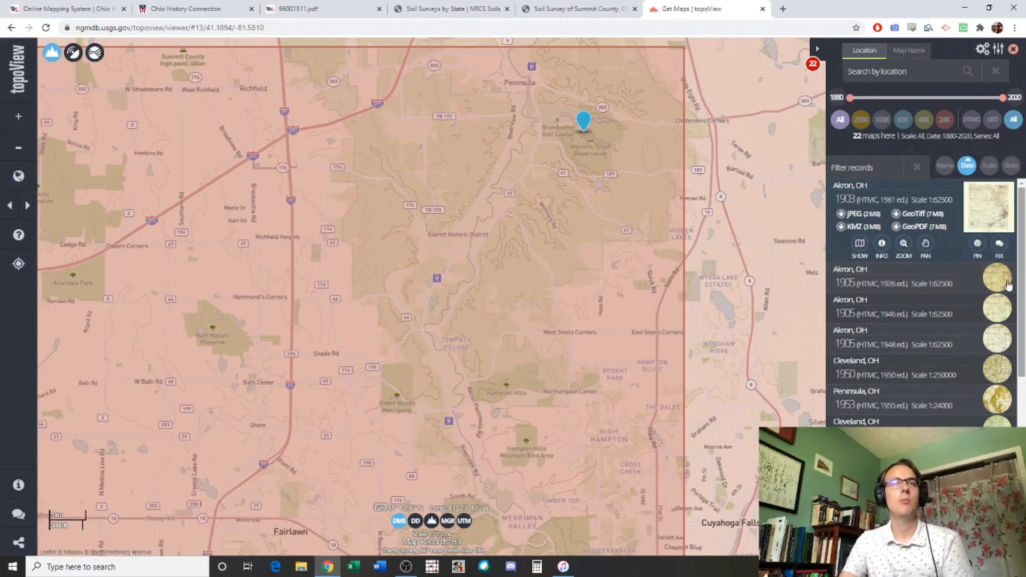
Step: Open the 1994 Peninsula, OH map (1997 edition, scale 1:24000) in a maximized preview window
scroll(877, 342, down, 5)
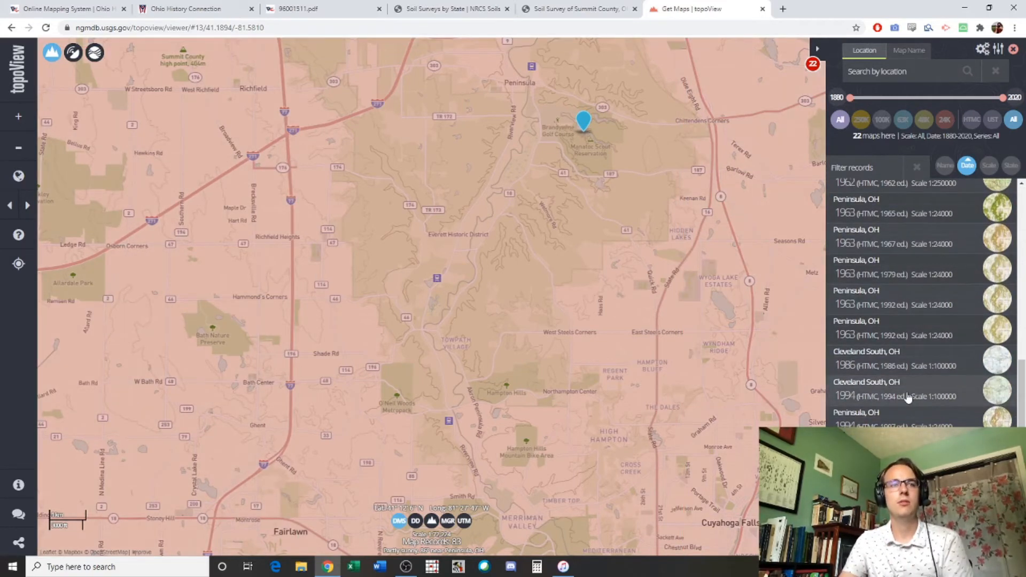
click(992, 403)
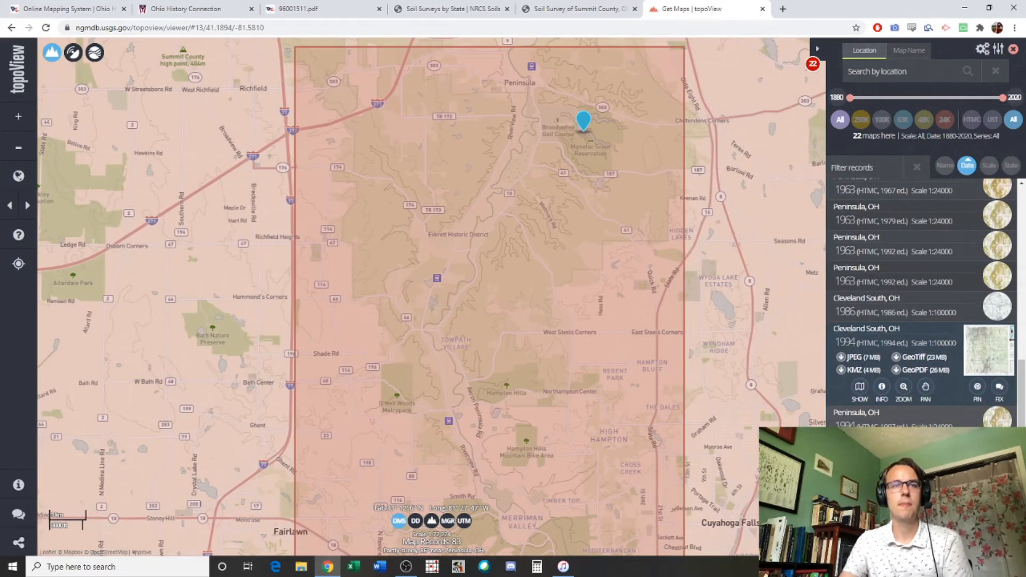
click(882, 417)
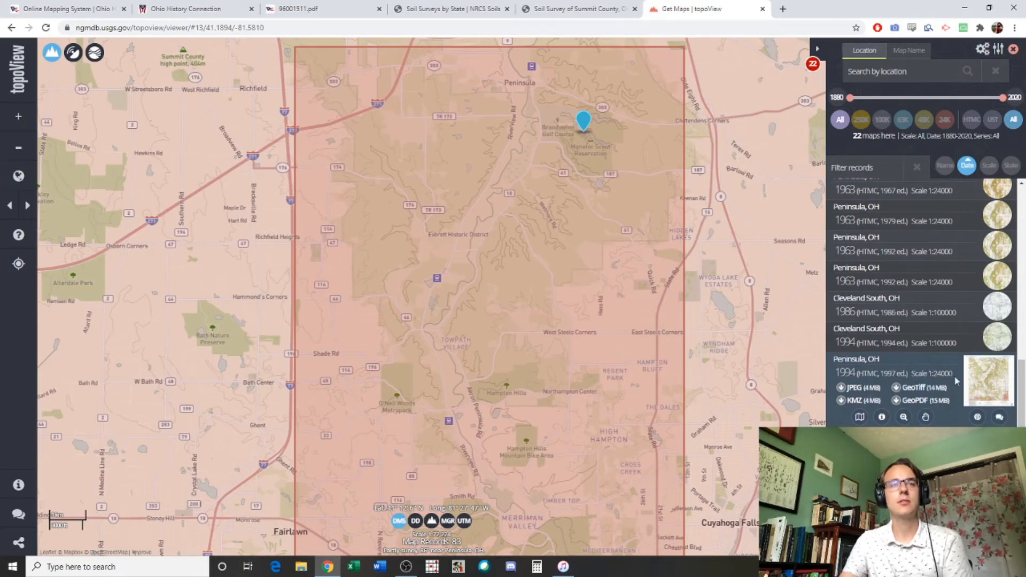
click(997, 384)
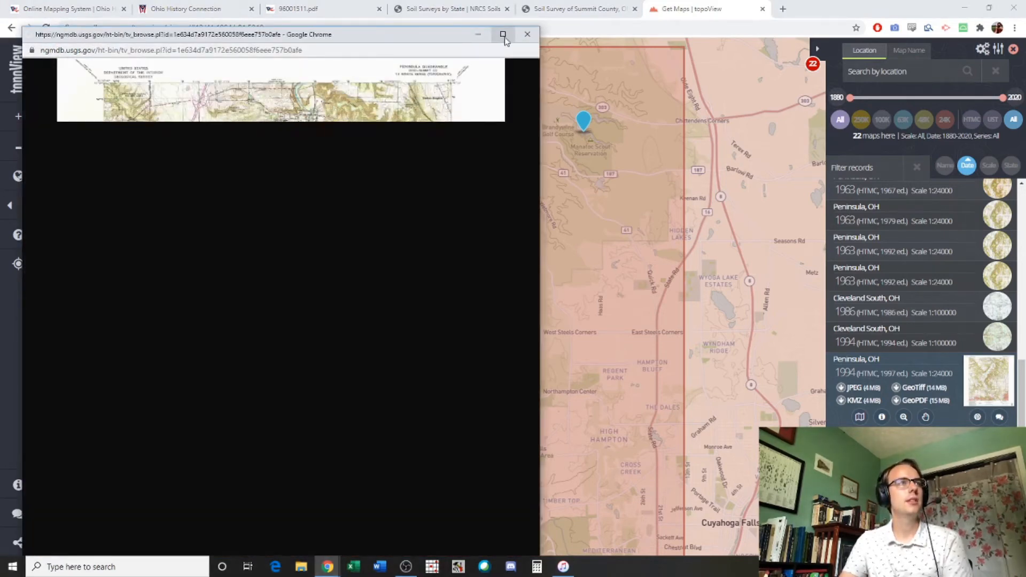
click(503, 35)
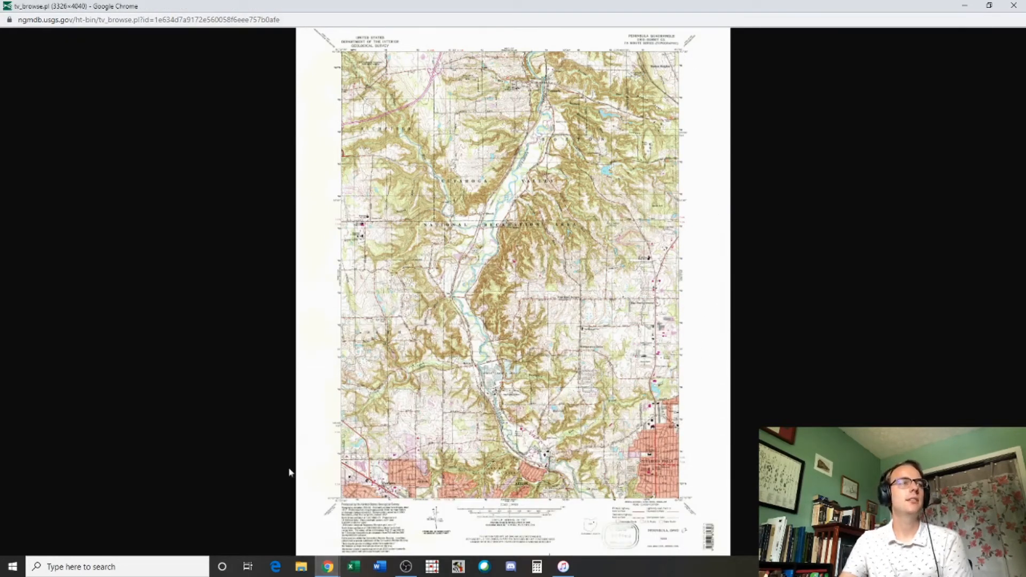
Step: Return to the Ohio History Connection map, display the USGS Quads base map instead of World_Imagery, and view Camp Manatoc up close
click(322, 572)
click(303, 532)
click(201, 7)
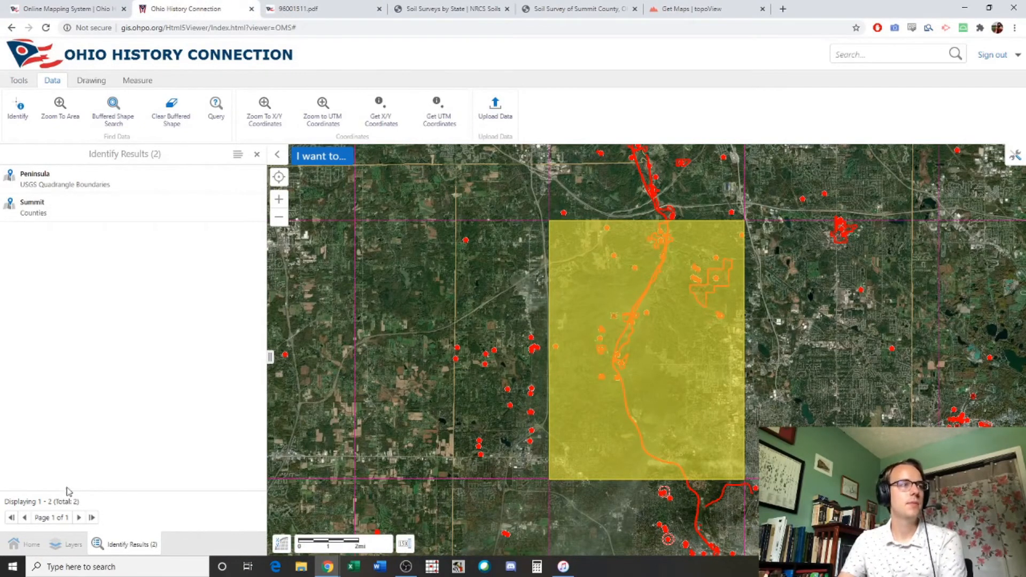
click(74, 544)
click(43, 522)
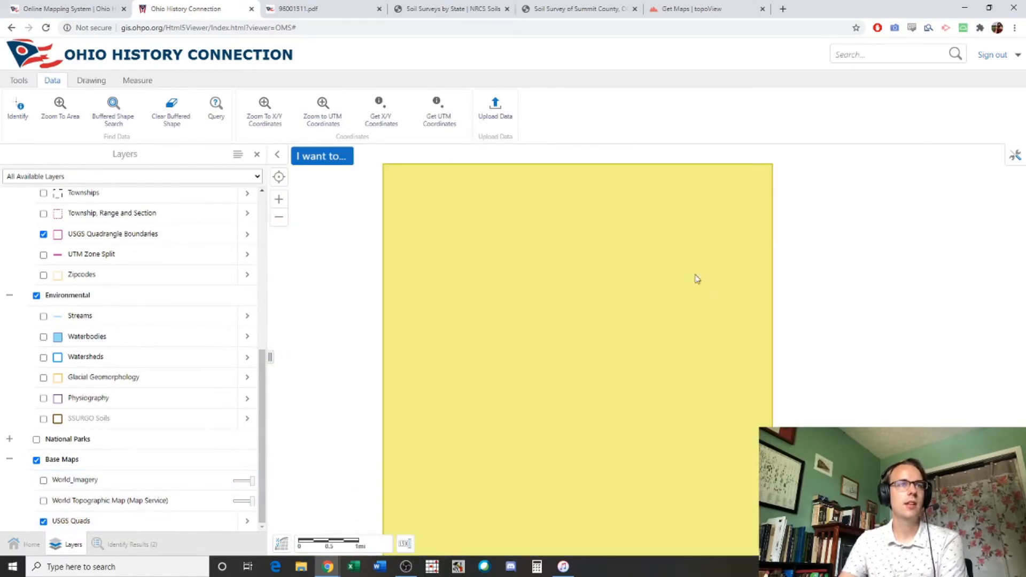
scroll(695, 279, up, 4)
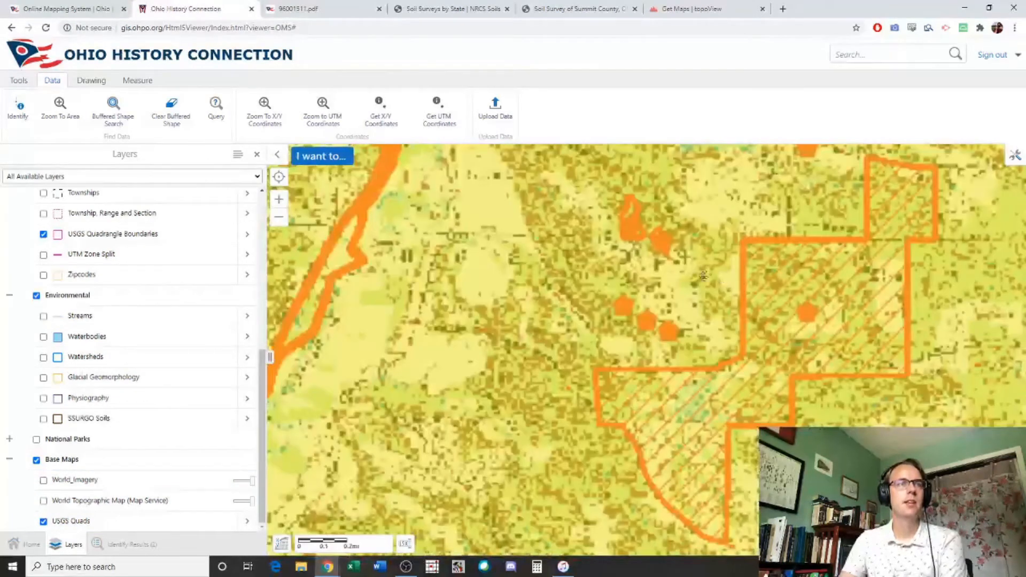
Step: Switch to the 1994 Peninsula topographic map preview, enlarge it, and examine its northern part from Richfield to Boston Heights
drag(705, 277, 551, 280)
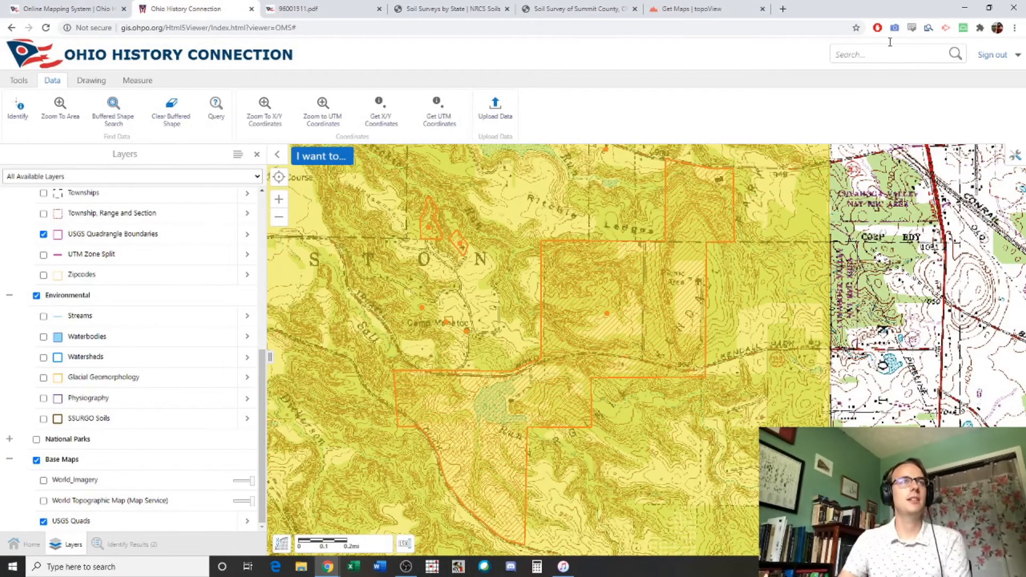
click(714, 8)
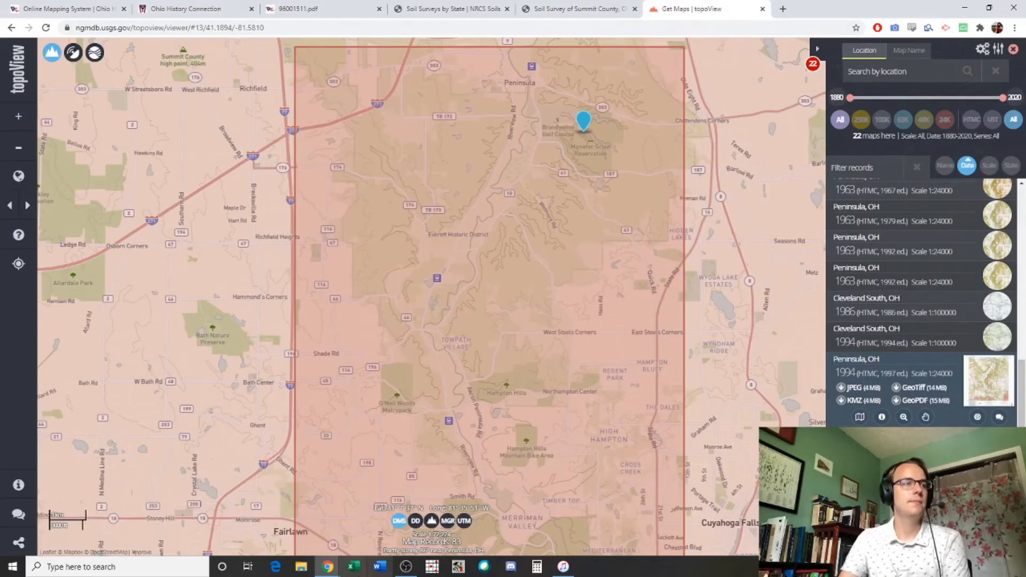
mouse_move(327, 566)
click(376, 521)
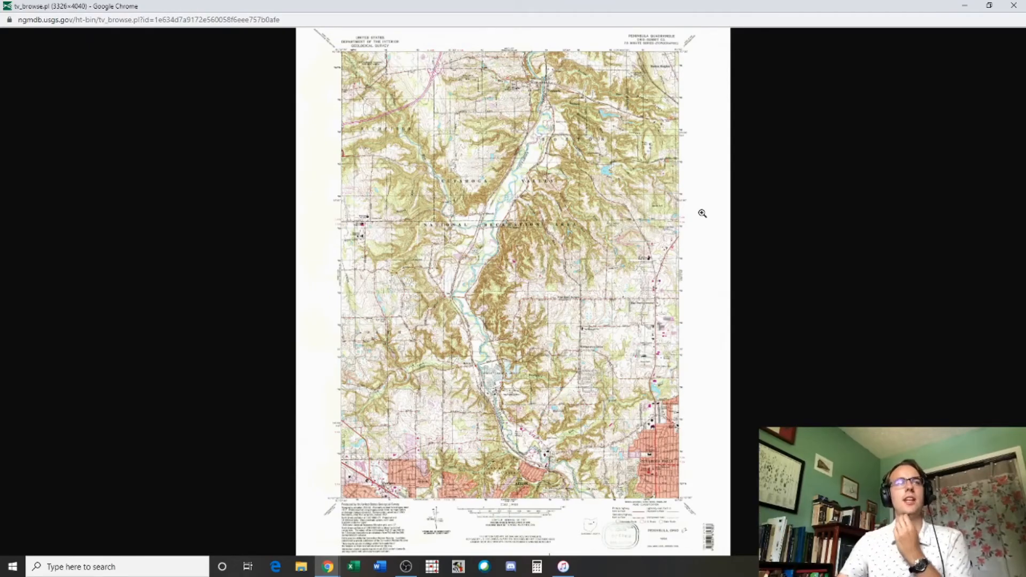
click(534, 139)
scroll(576, 541, down, 20)
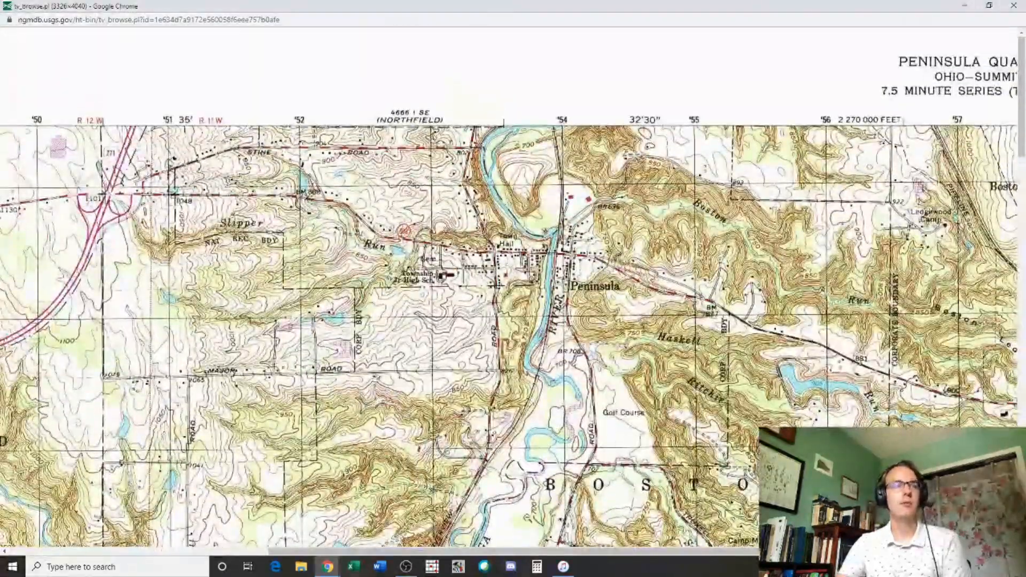
drag(533, 552, 638, 555)
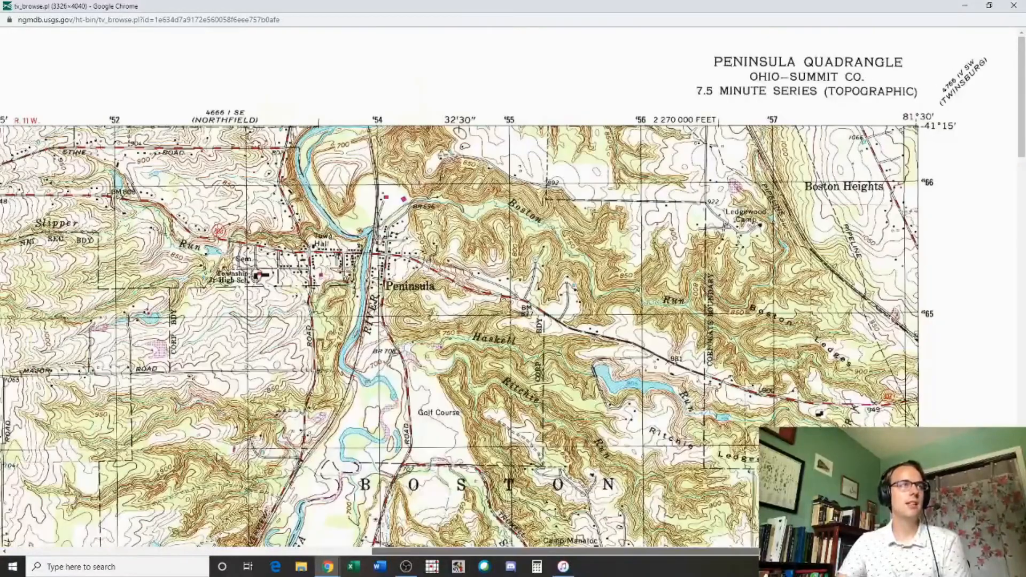
drag(217, 454, 165, 495)
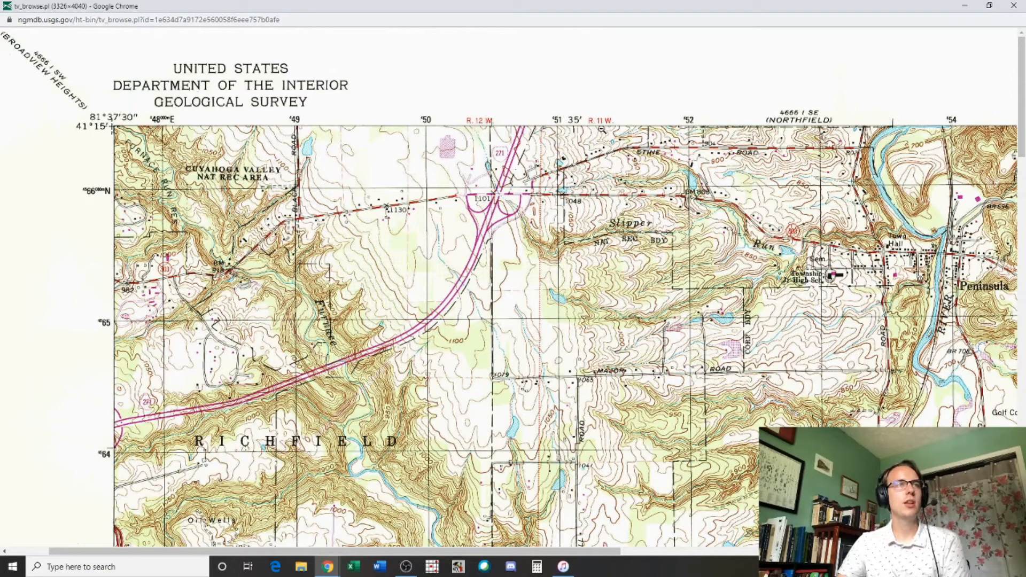
click(965, 6)
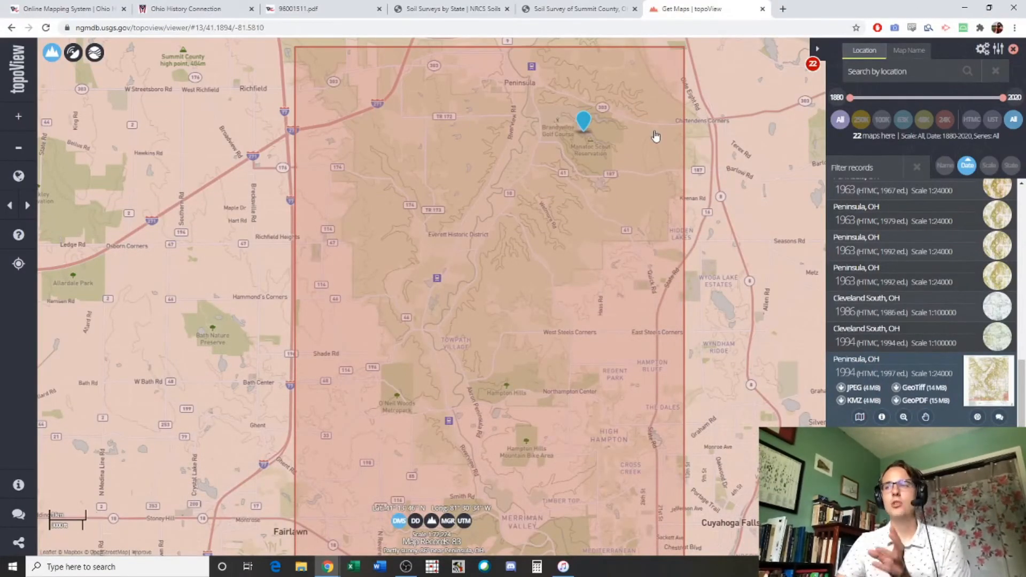
Step: Return to the Ohio History Connection map and examine the buildings, roads and contours around Camp Manatoc on the USGS quad
click(205, 7)
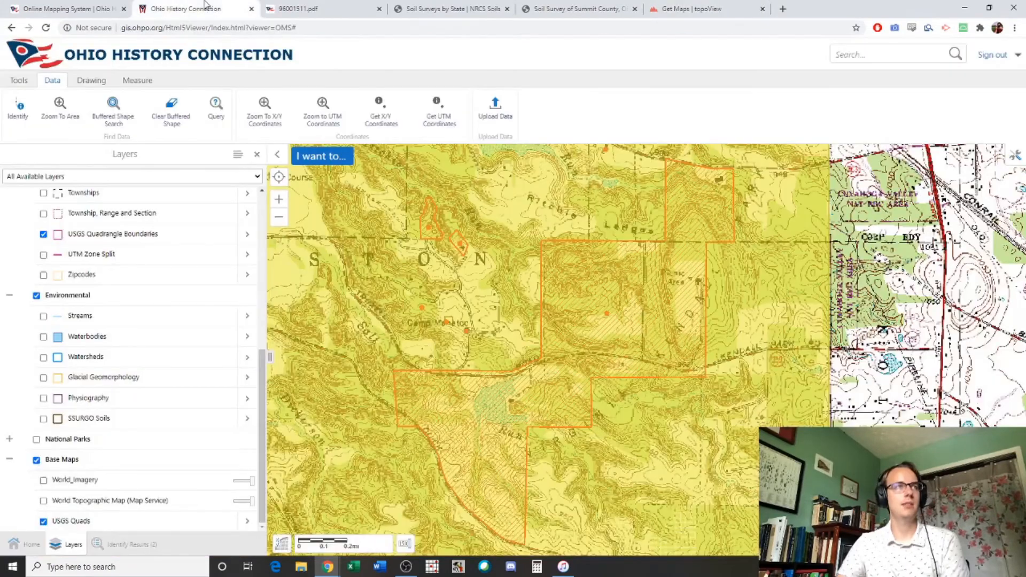
click(693, 8)
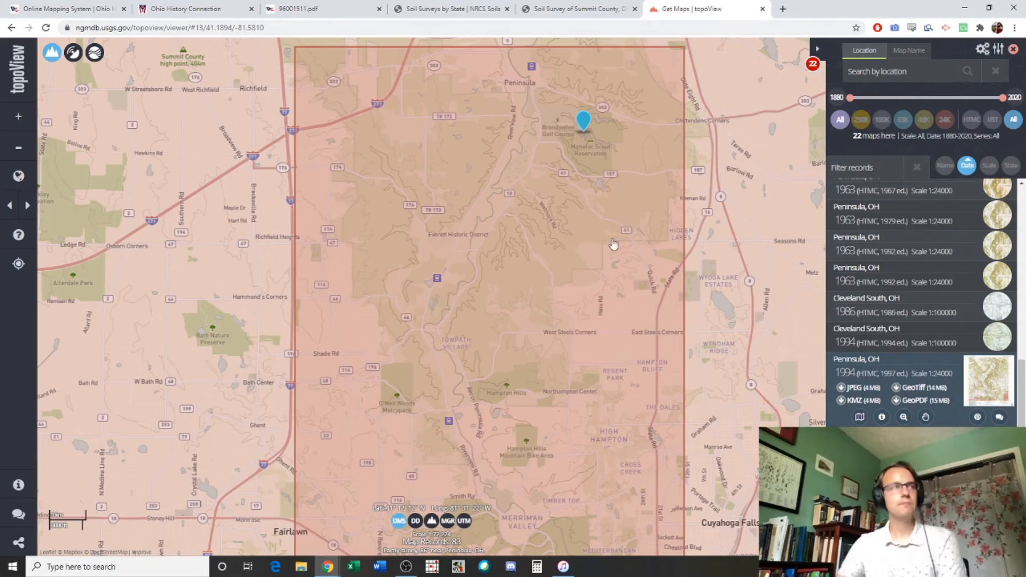
click(306, 15)
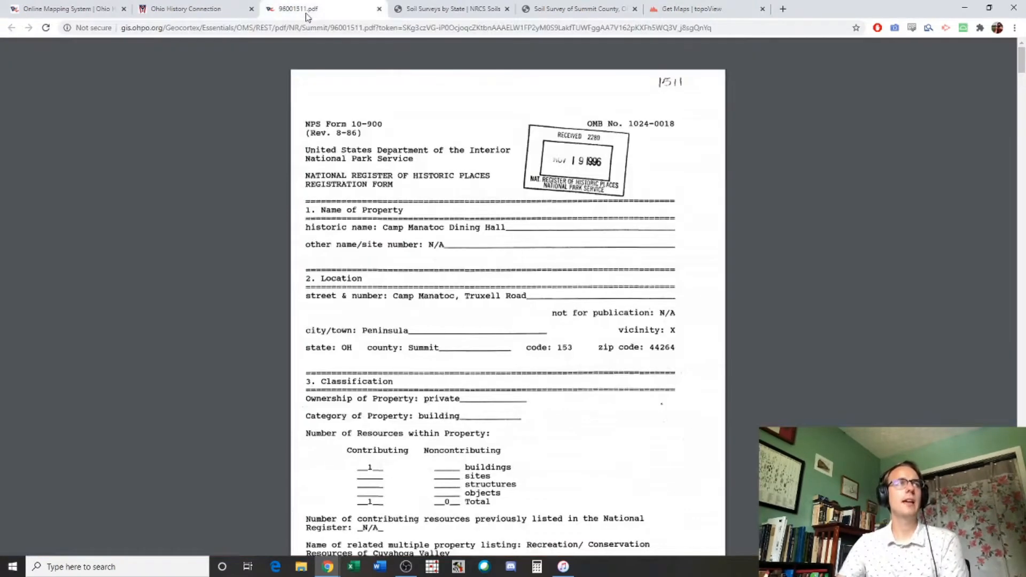
click(179, 7)
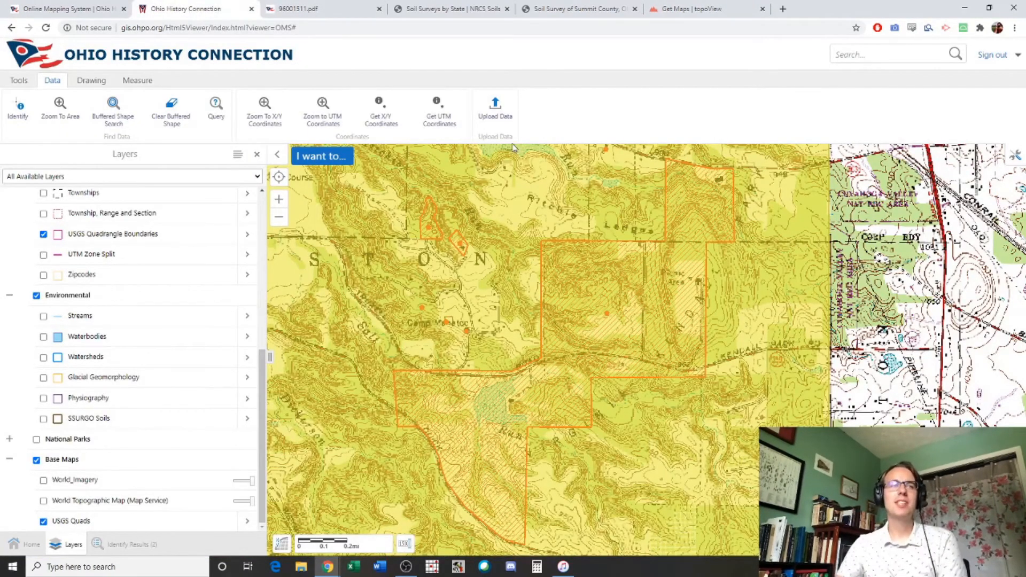
scroll(451, 329, up, 1)
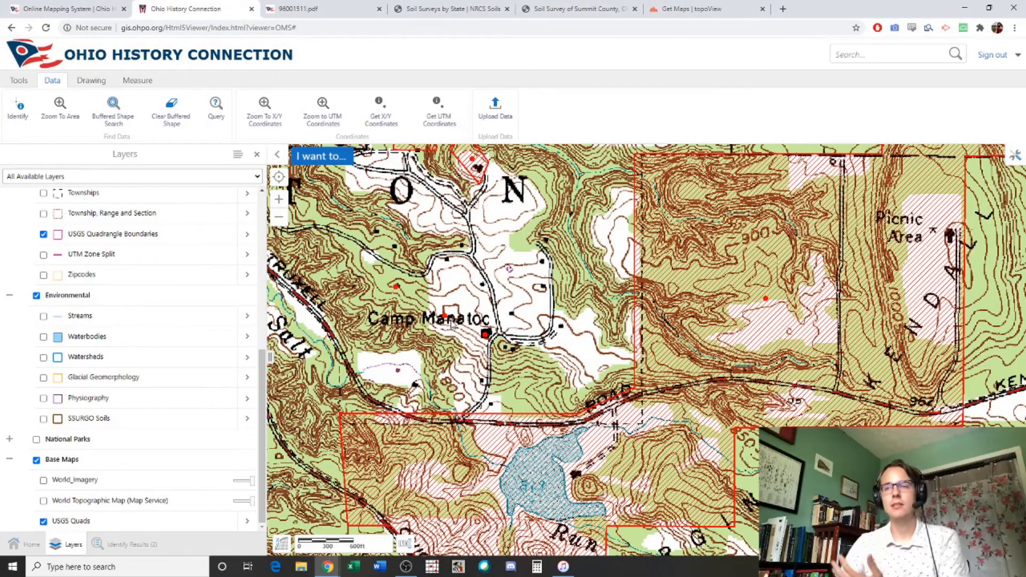
scroll(445, 342, up, 1)
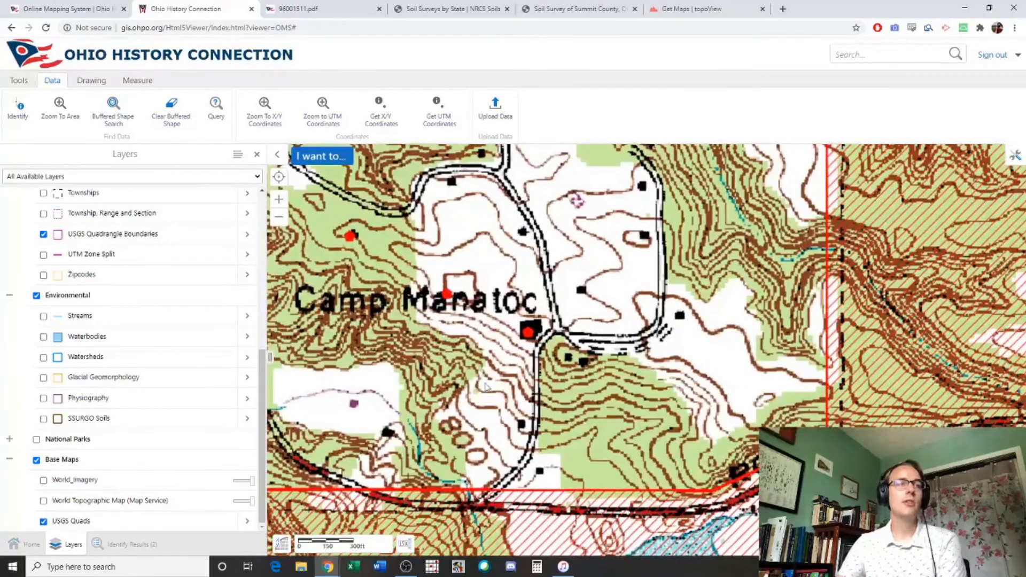
scroll(544, 354, down, 1)
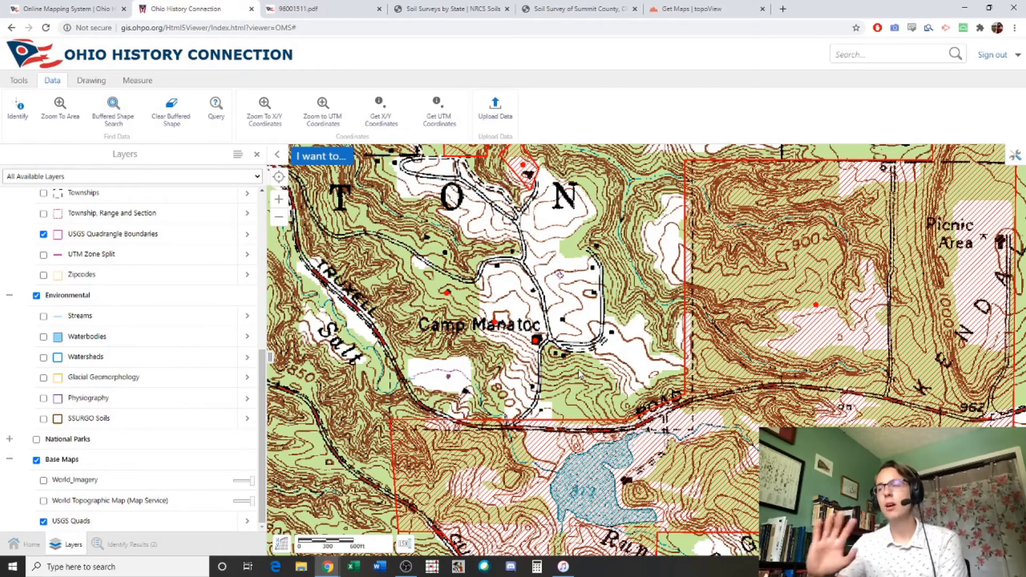
scroll(462, 406, up, 1)
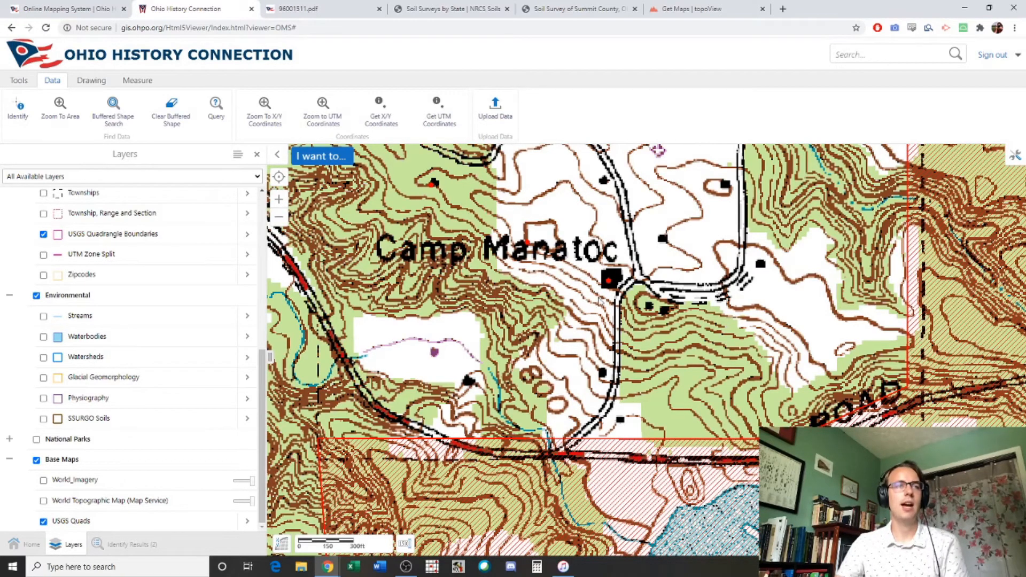
Step: Measure the straight-line distance in meters from the large marked building at Camp Manatoc to the stream near the road to the south
click(1018, 156)
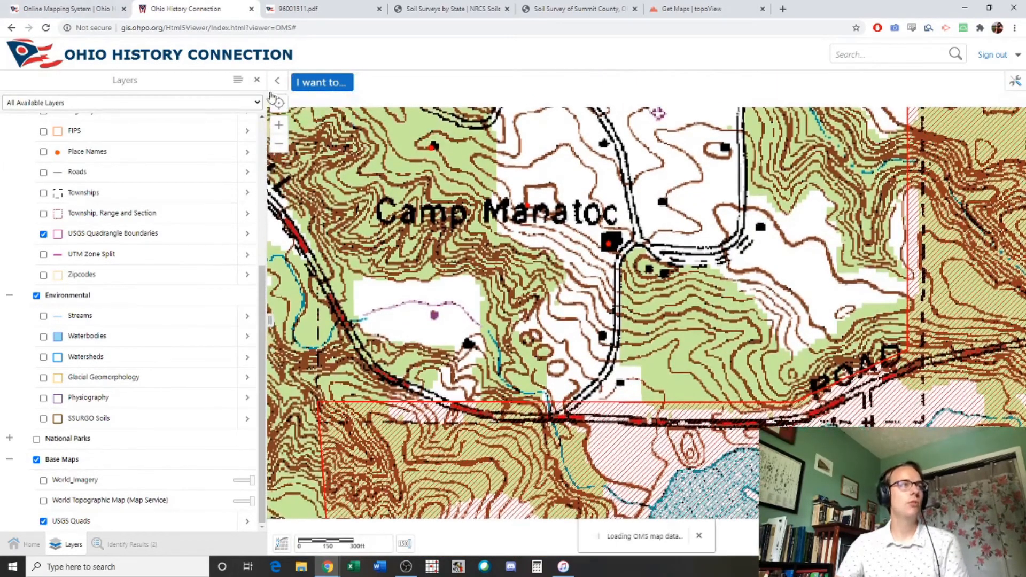
click(1017, 83)
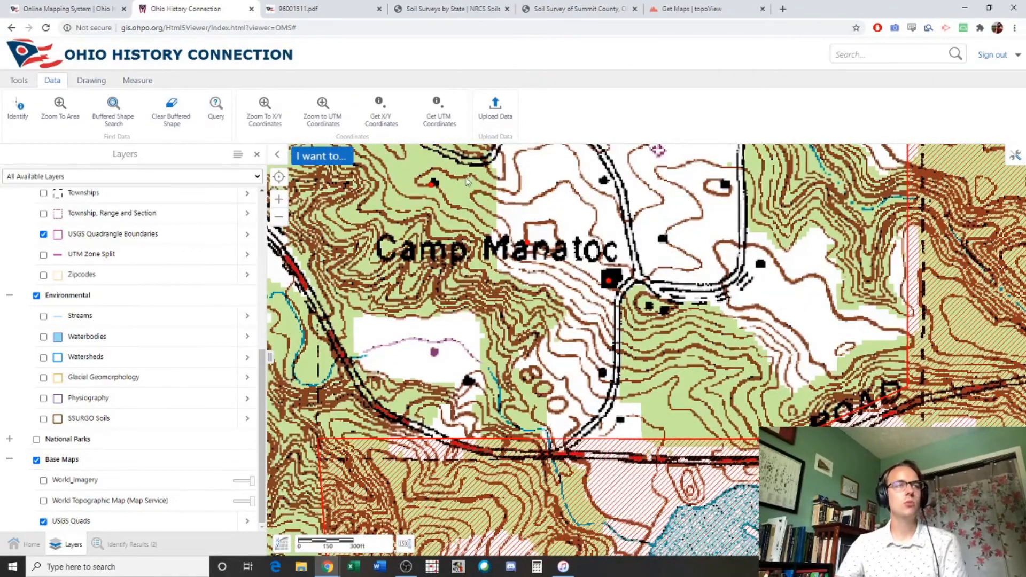
click(143, 83)
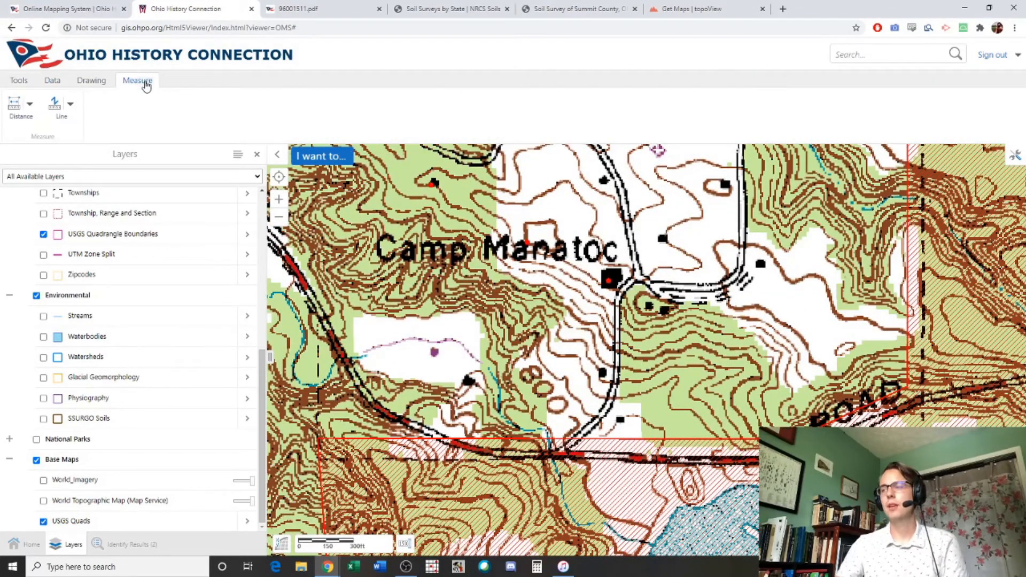
click(29, 104)
click(42, 147)
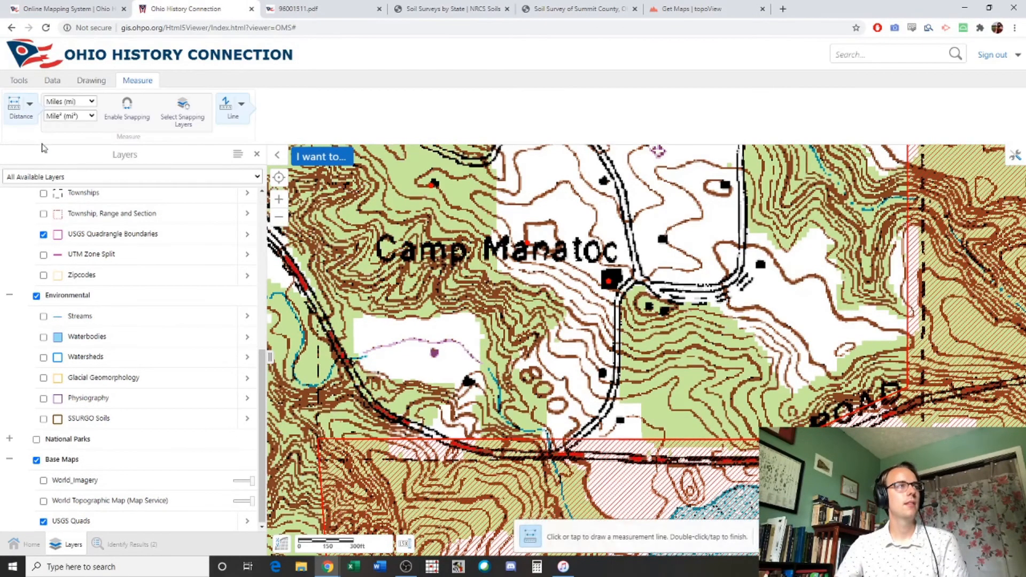
click(85, 101)
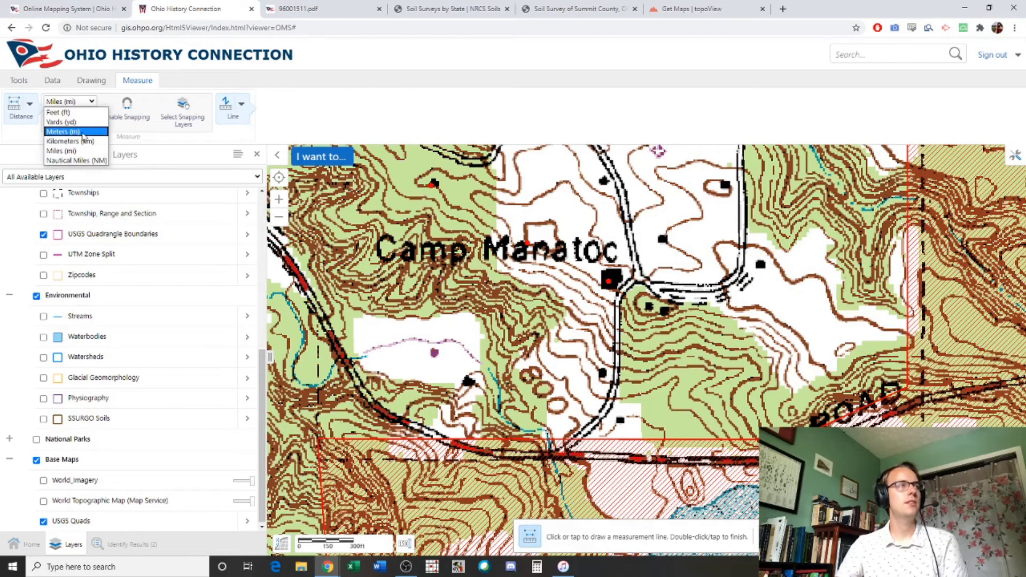
click(84, 137)
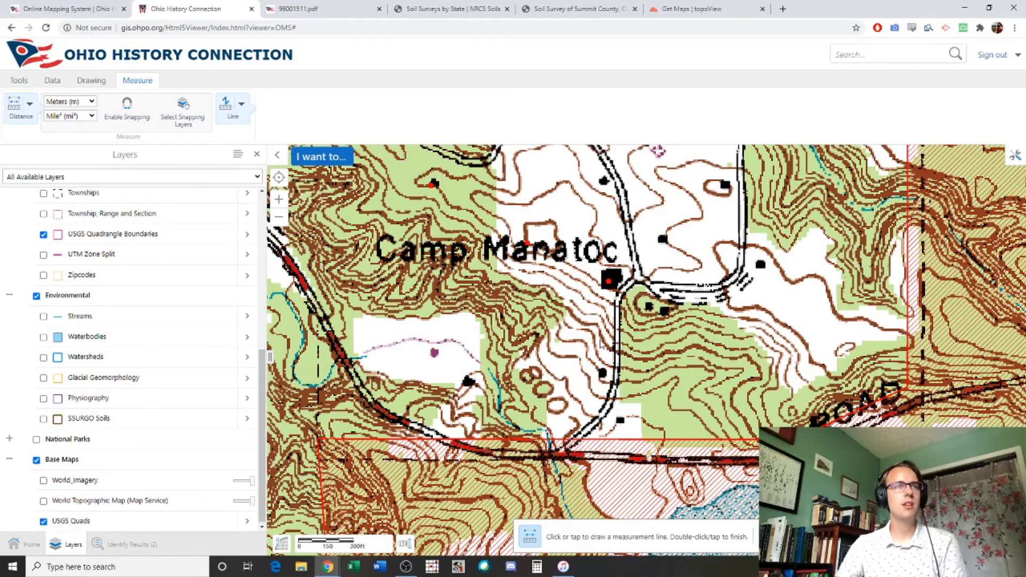
click(609, 286)
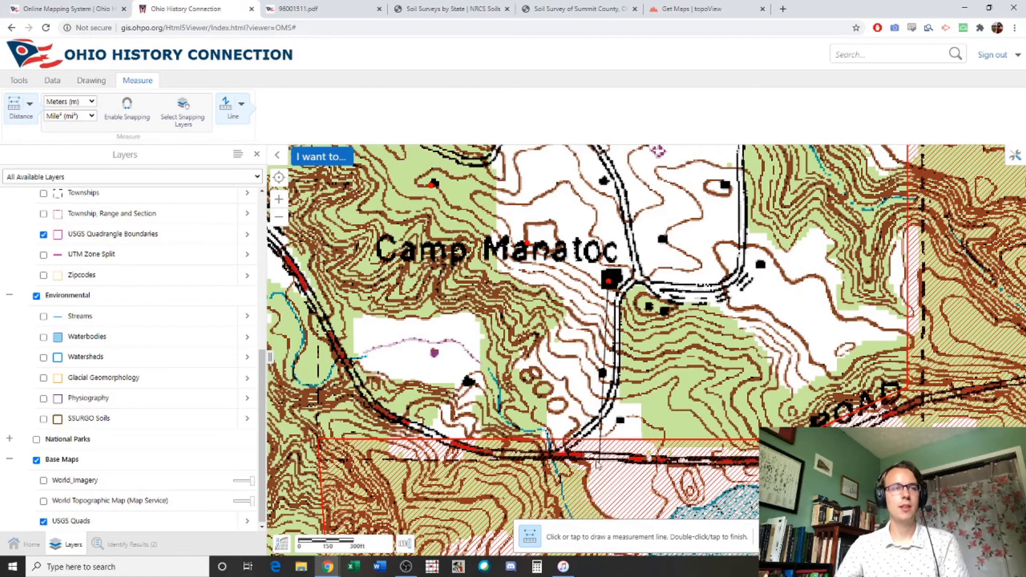
click(548, 434)
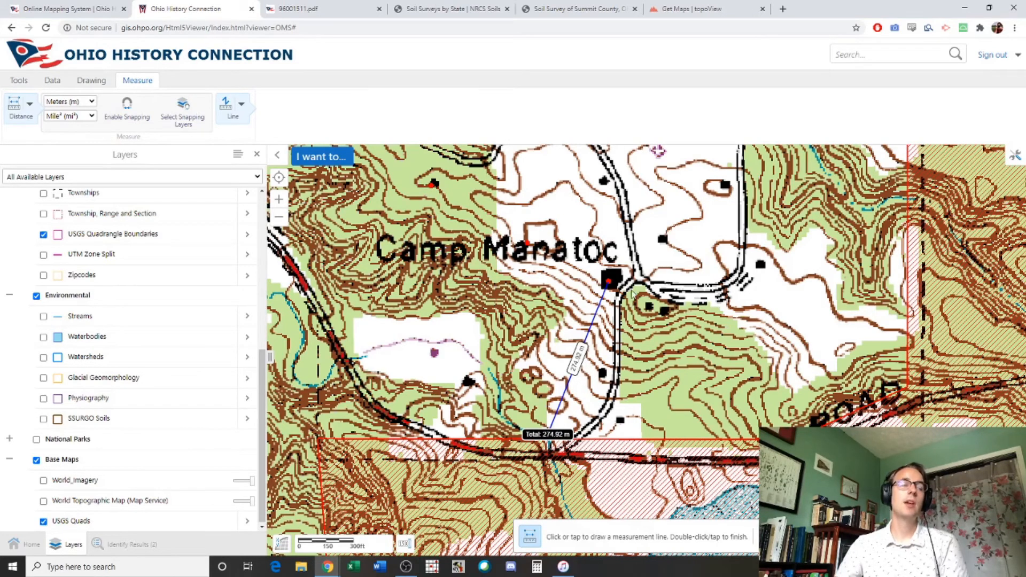
Step: Measure the route along the camp roads from the large Camp Manatoc building to the small building northwest of it, and inspect its segments
drag(693, 244, 682, 339)
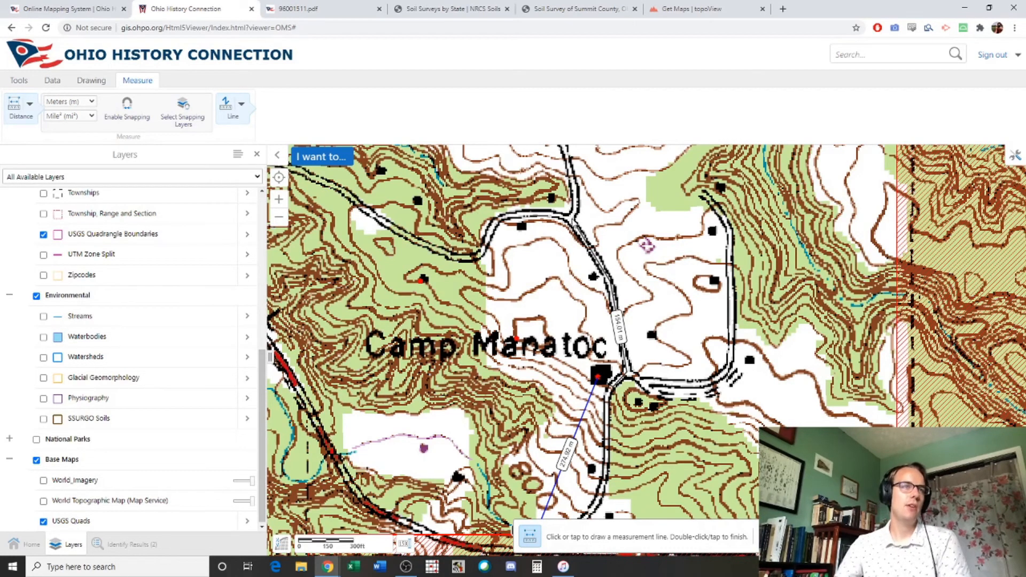
click(571, 217)
click(511, 218)
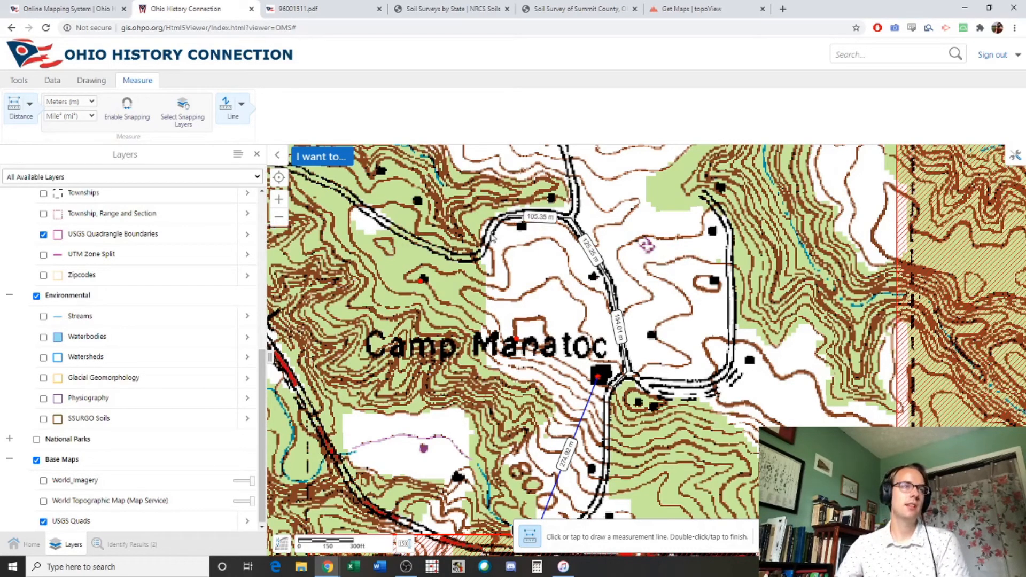
click(448, 255)
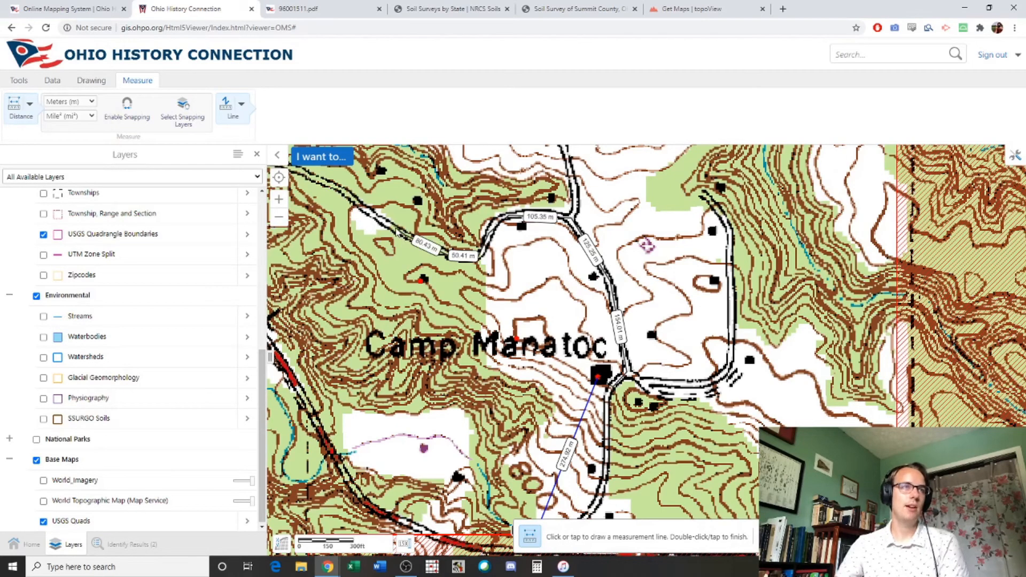
click(398, 230)
double_click(417, 205)
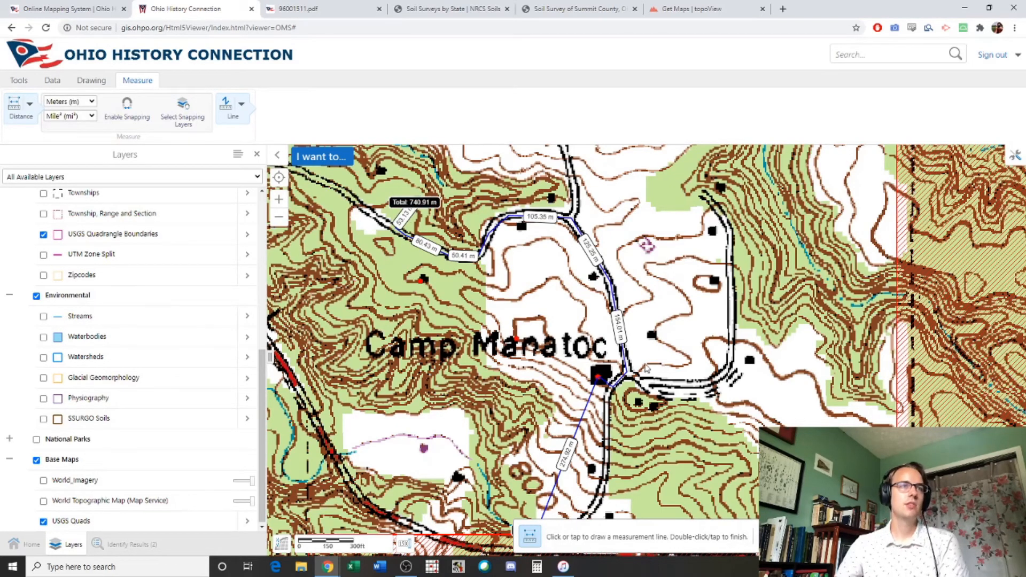
scroll(628, 336, up, 1)
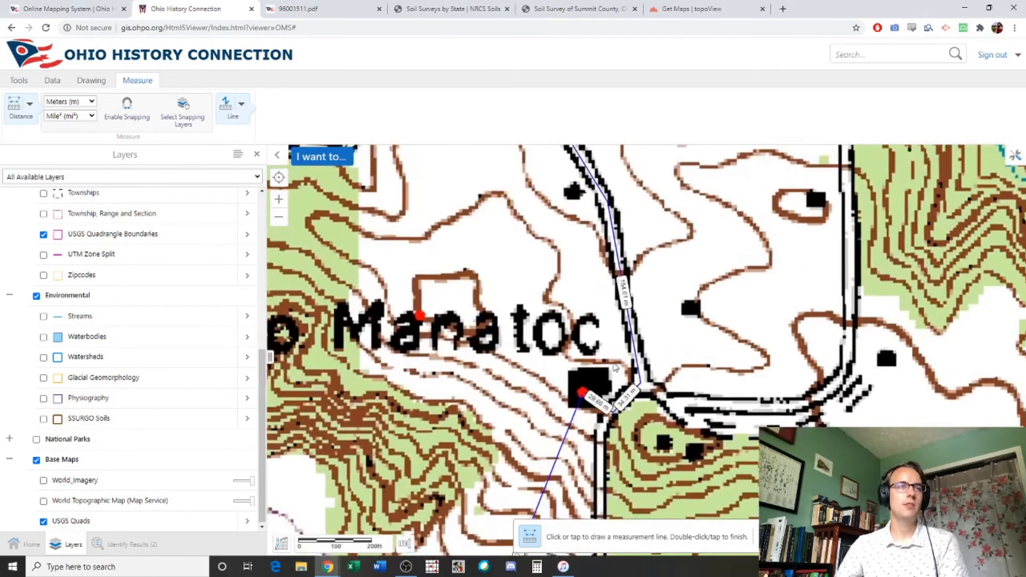
drag(564, 291, 608, 326)
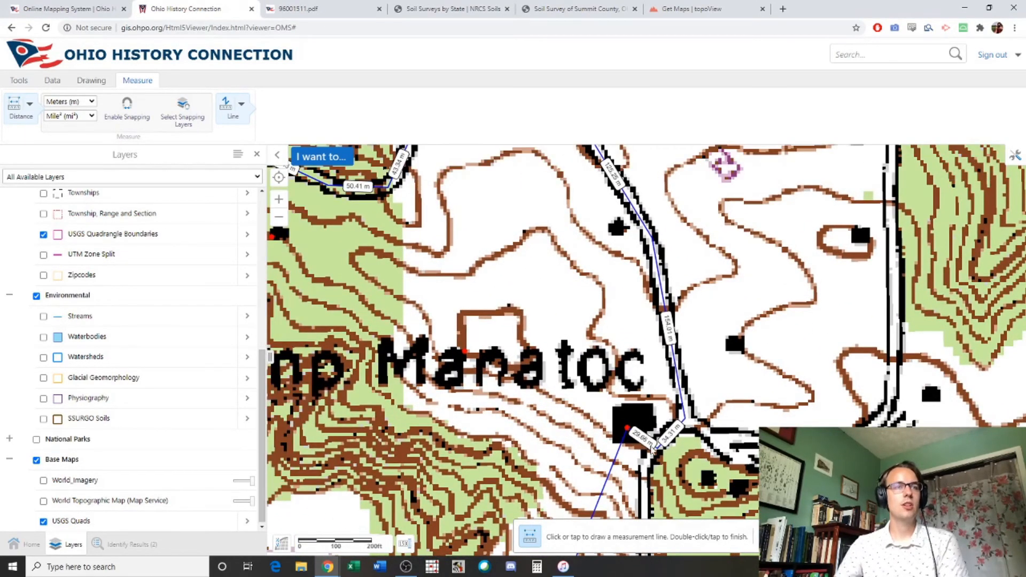
drag(577, 299, 689, 412)
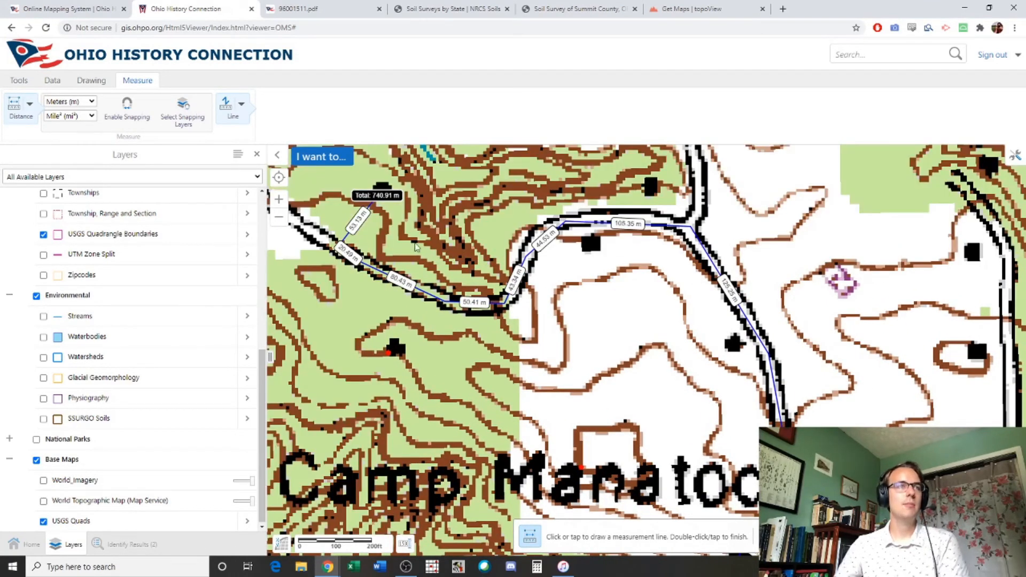
drag(417, 247, 522, 286)
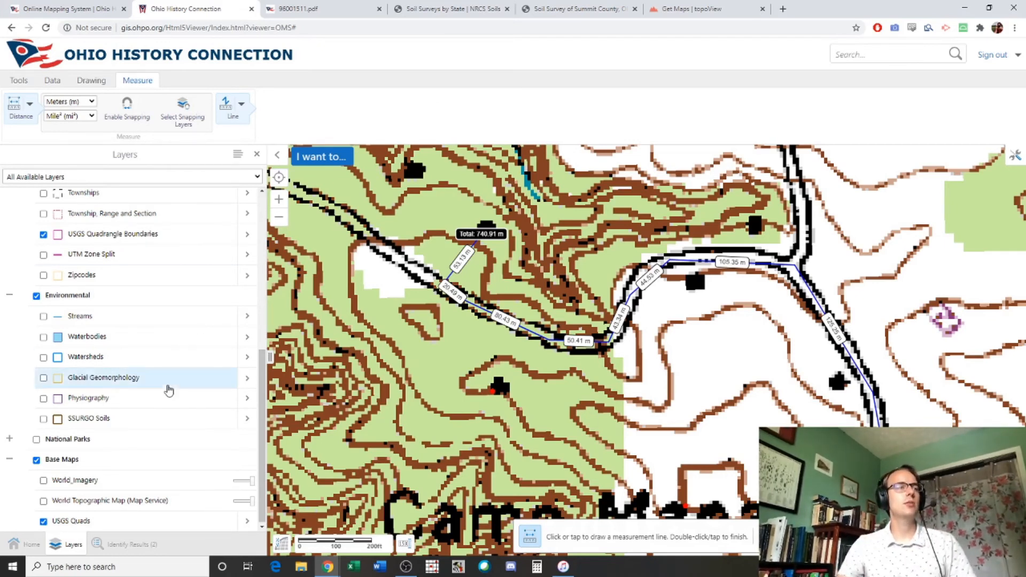
Step: Review the available map layers and turn on the Other SHPO layer group
click(111, 545)
click(69, 546)
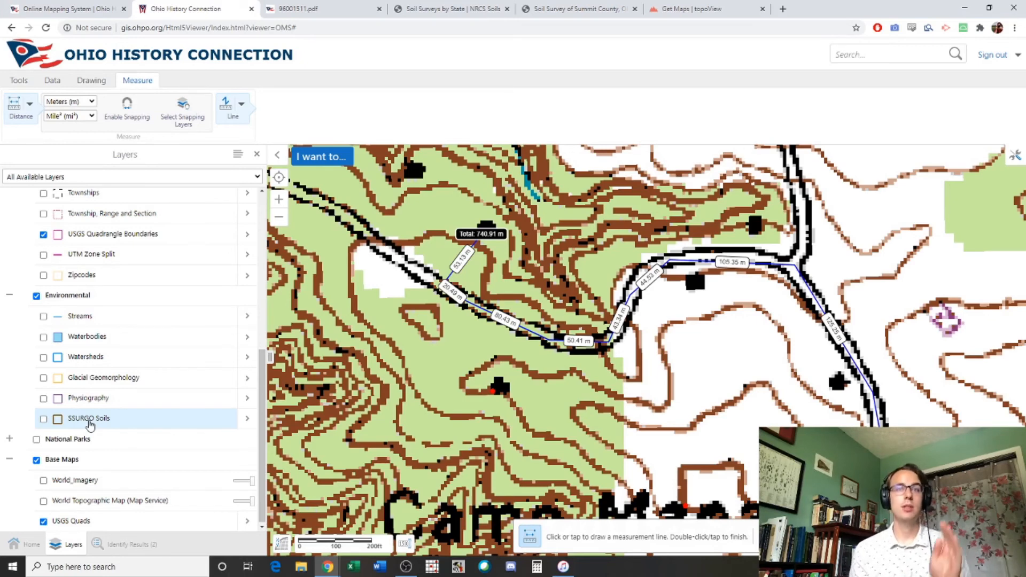
scroll(50, 326, up, 6)
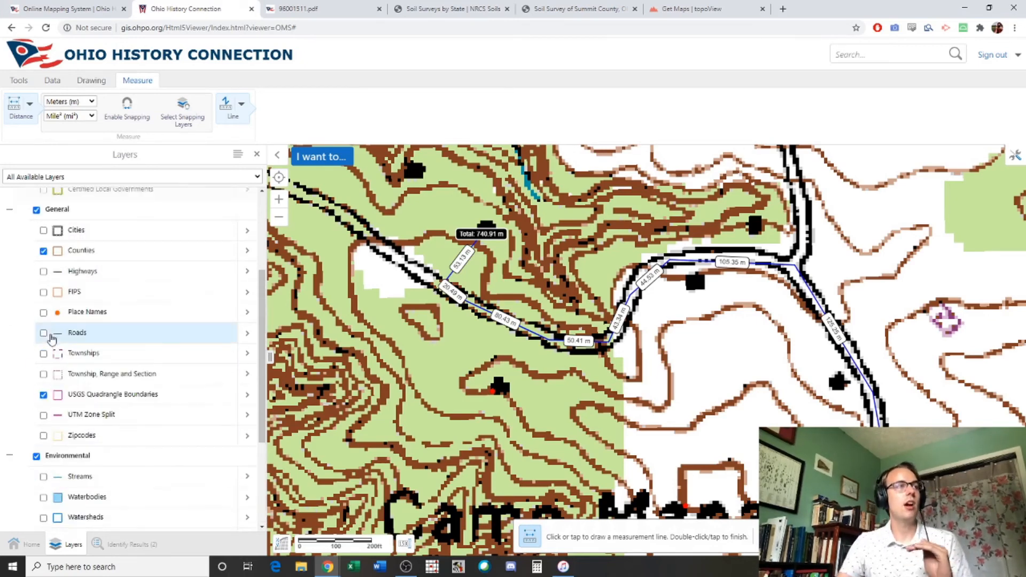
scroll(79, 353, down, 5)
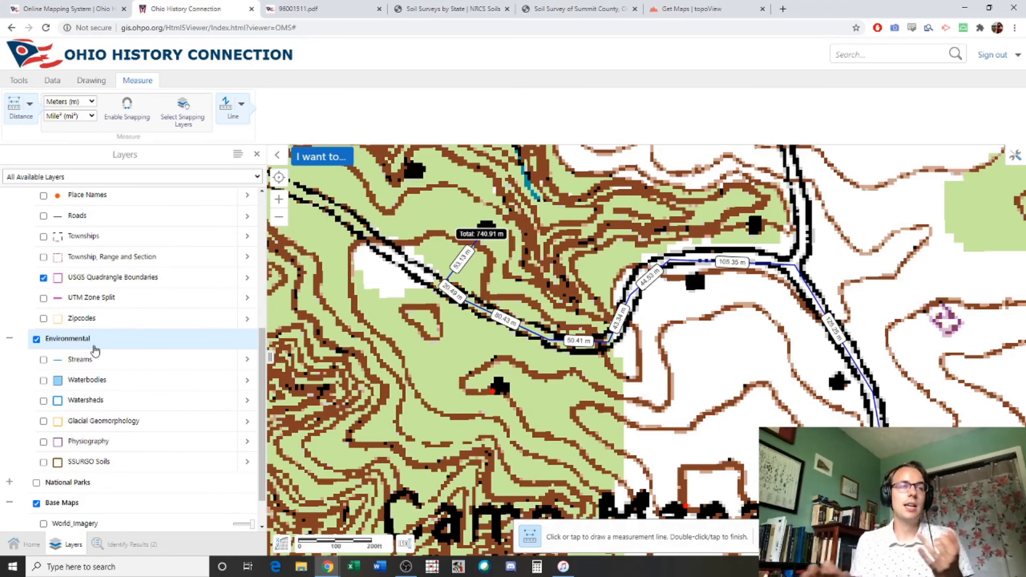
scroll(93, 348, up, 5)
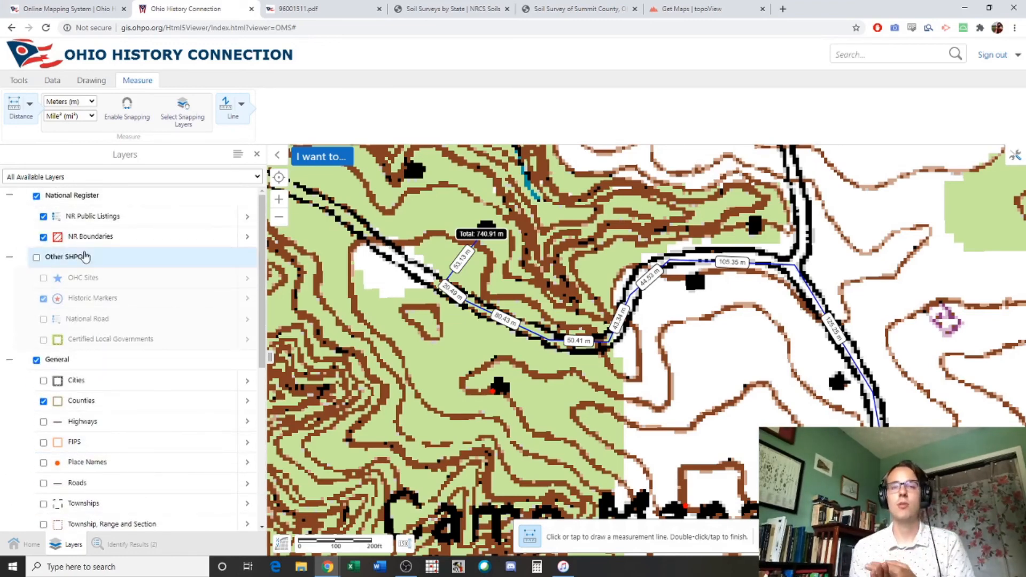
click(37, 257)
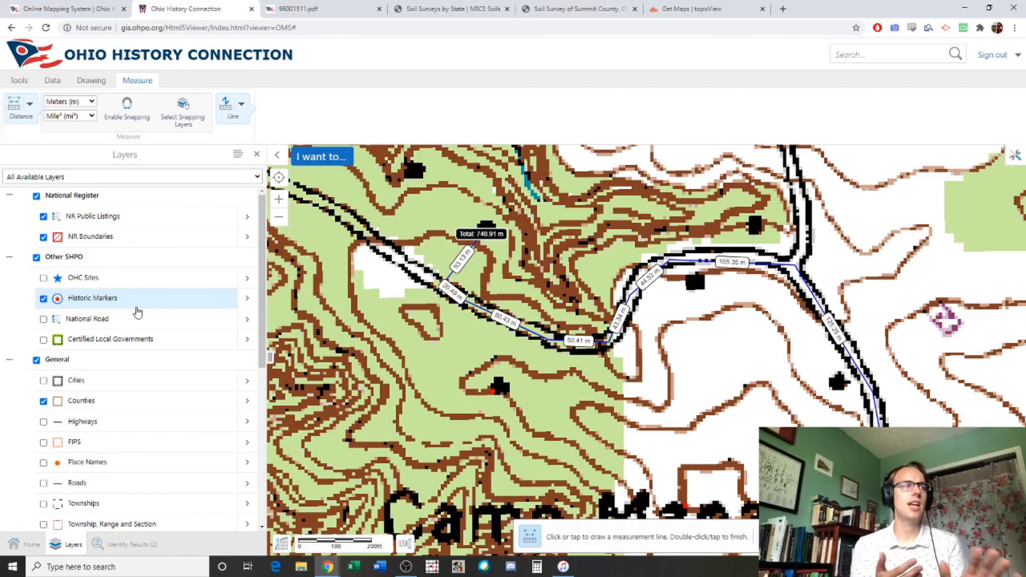
scroll(119, 309, down, 3)
scroll(119, 323, down, 3)
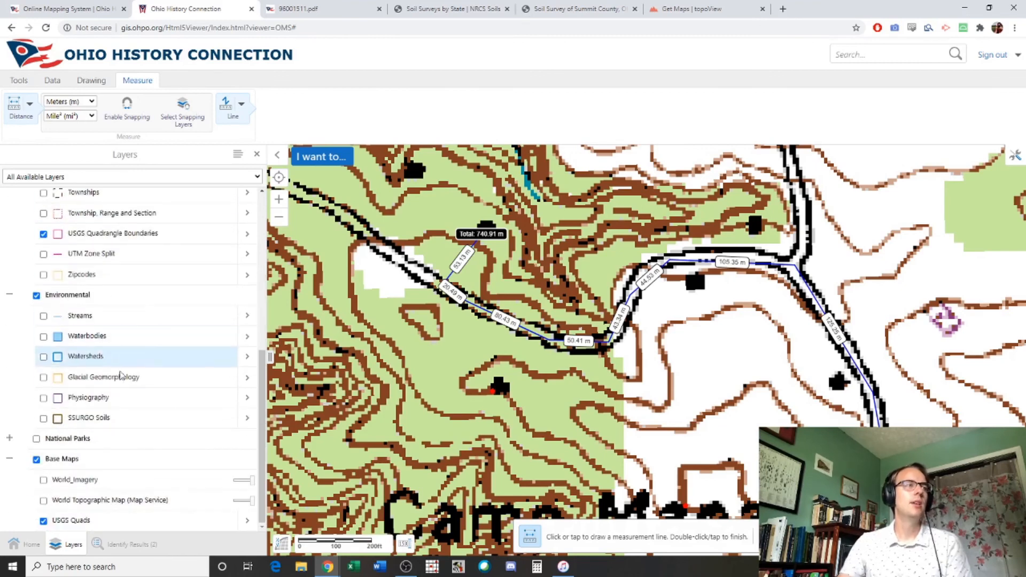